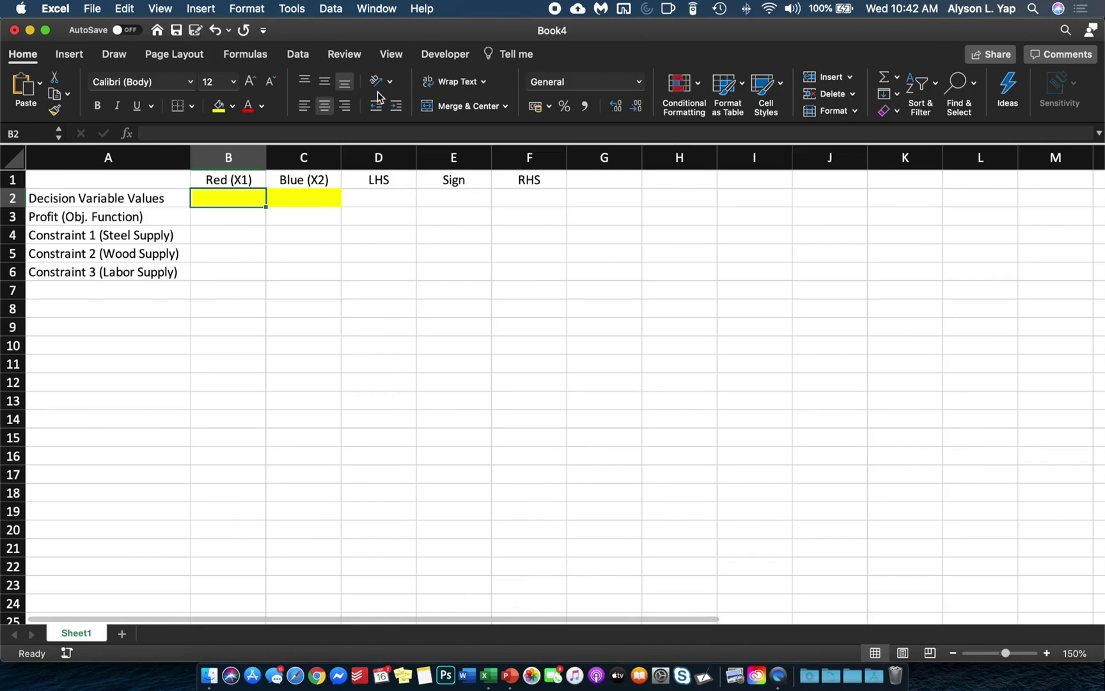
# Compare the decision variables X1 and X2 in the PowerPoint LP model with the Red (X1) and Blue (X2) columns in Excel
pyautogui.press('super+Tab')
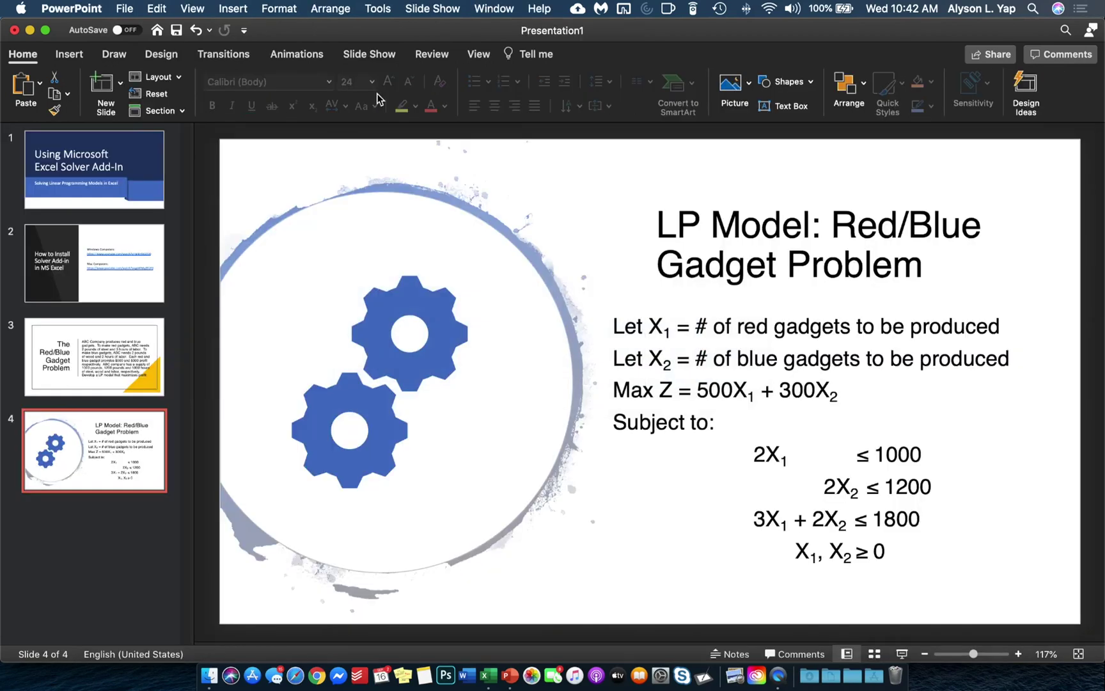
pyautogui.press('super+Tab')
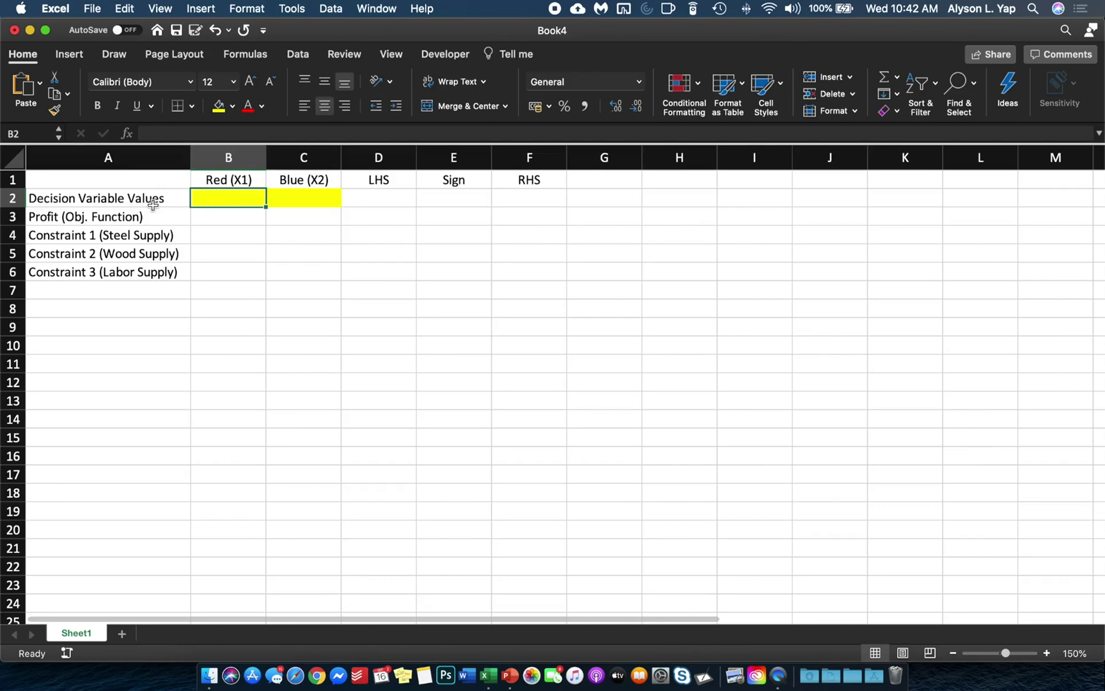
pyautogui.moveTo(231, 158); pyautogui.dragTo(323, 157)
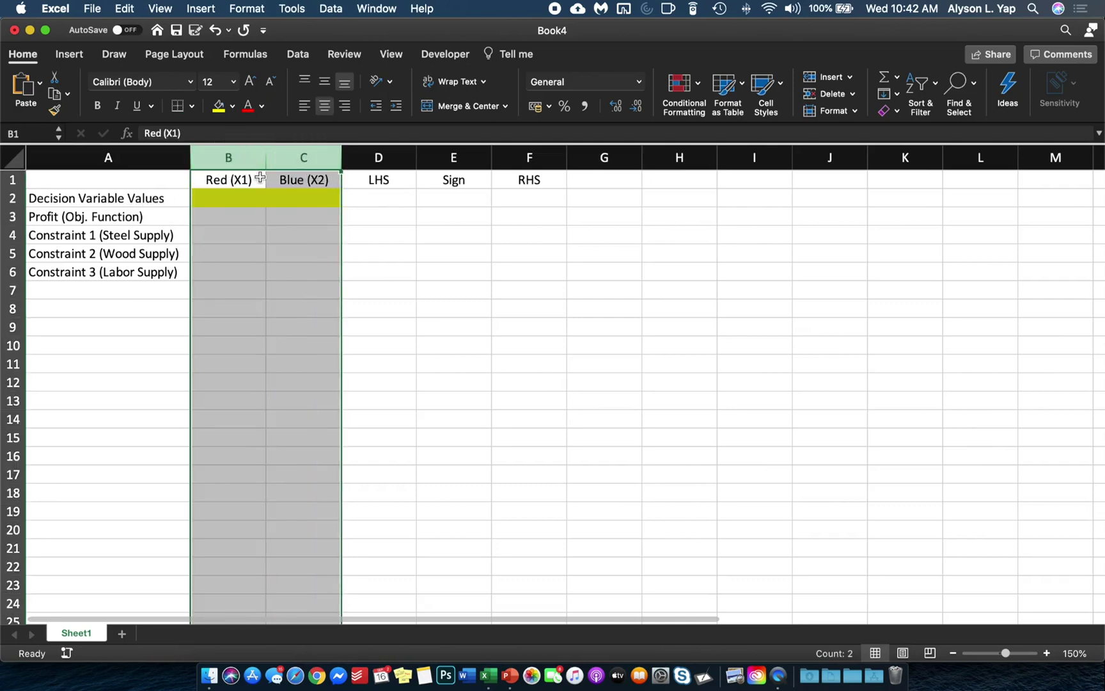
pyautogui.click(230, 183)
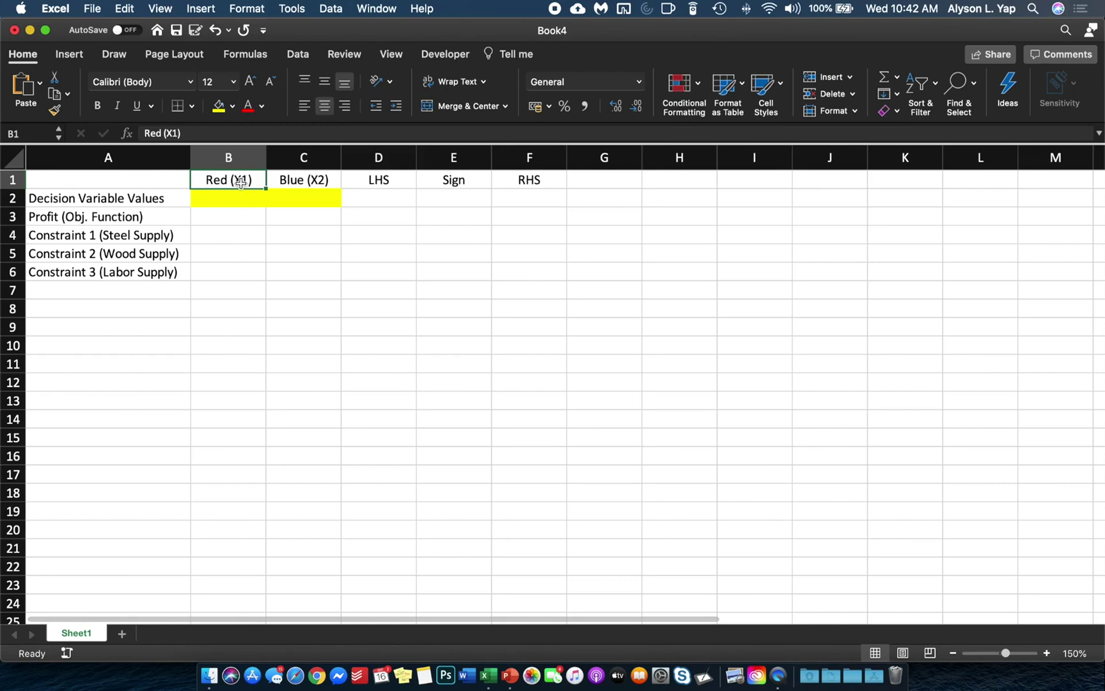
pyautogui.press('super+Tab')
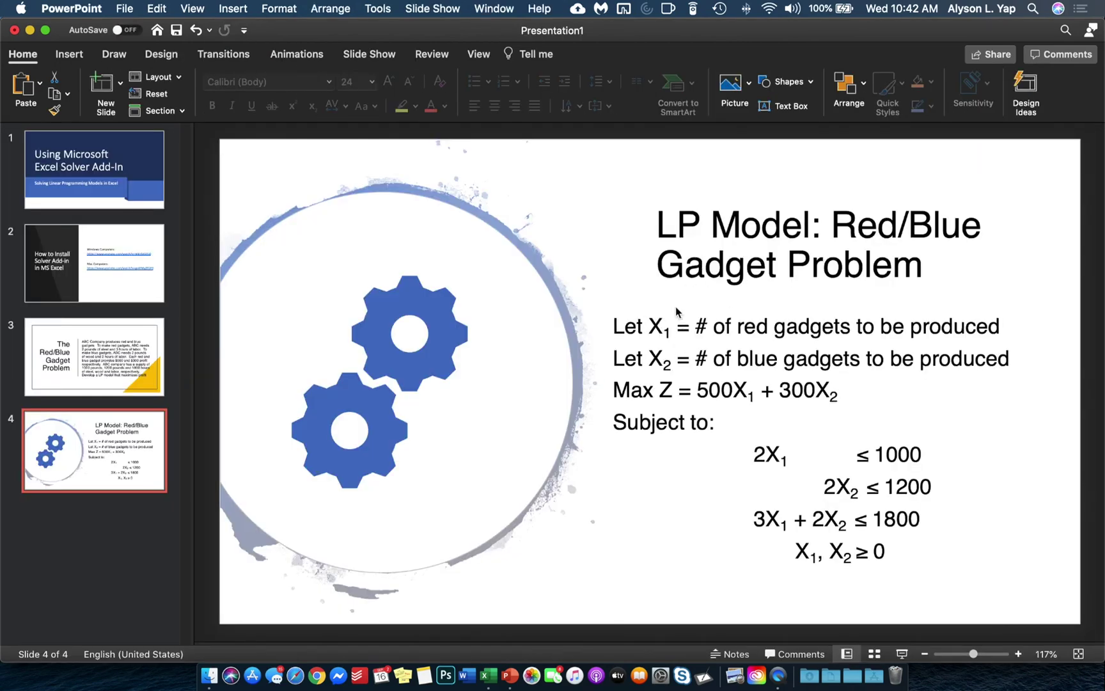
pyautogui.press('super+Tab')
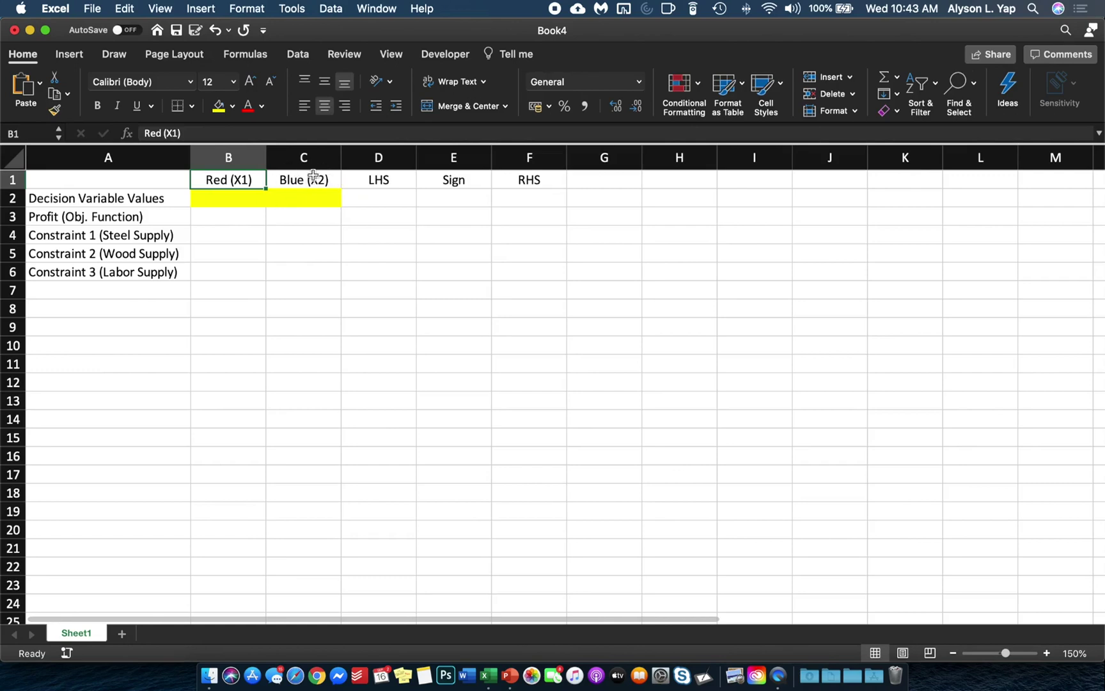
pyautogui.press('super+Tab')
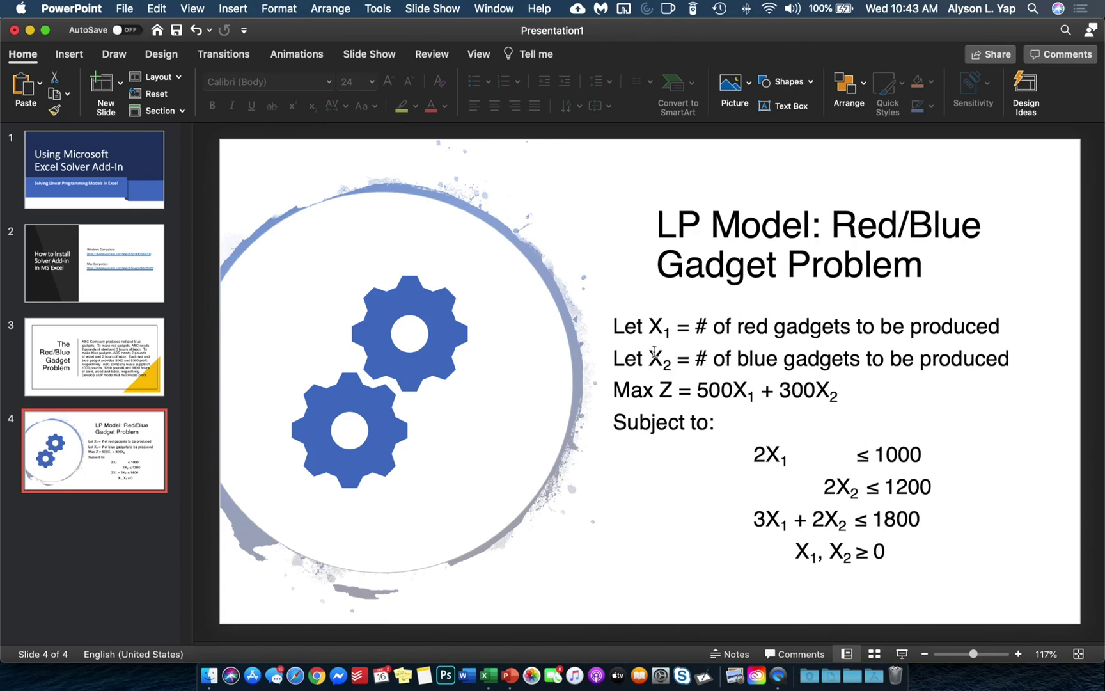
pyautogui.press('super+Tab')
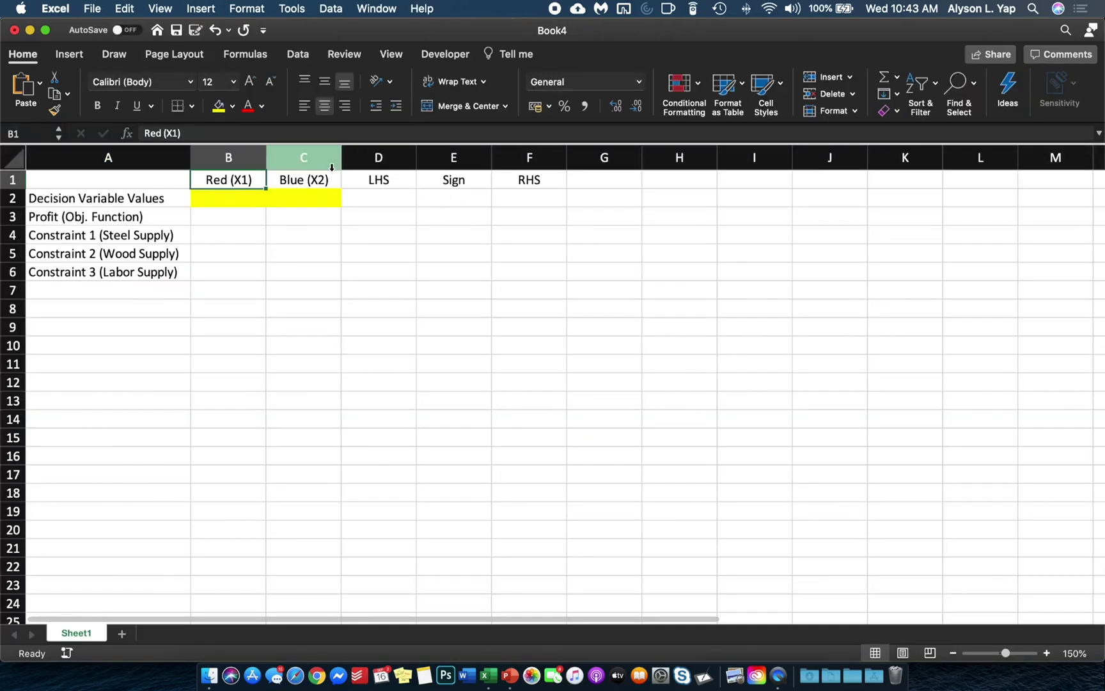
pyautogui.moveTo(249, 180); pyautogui.dragTo(284, 182)
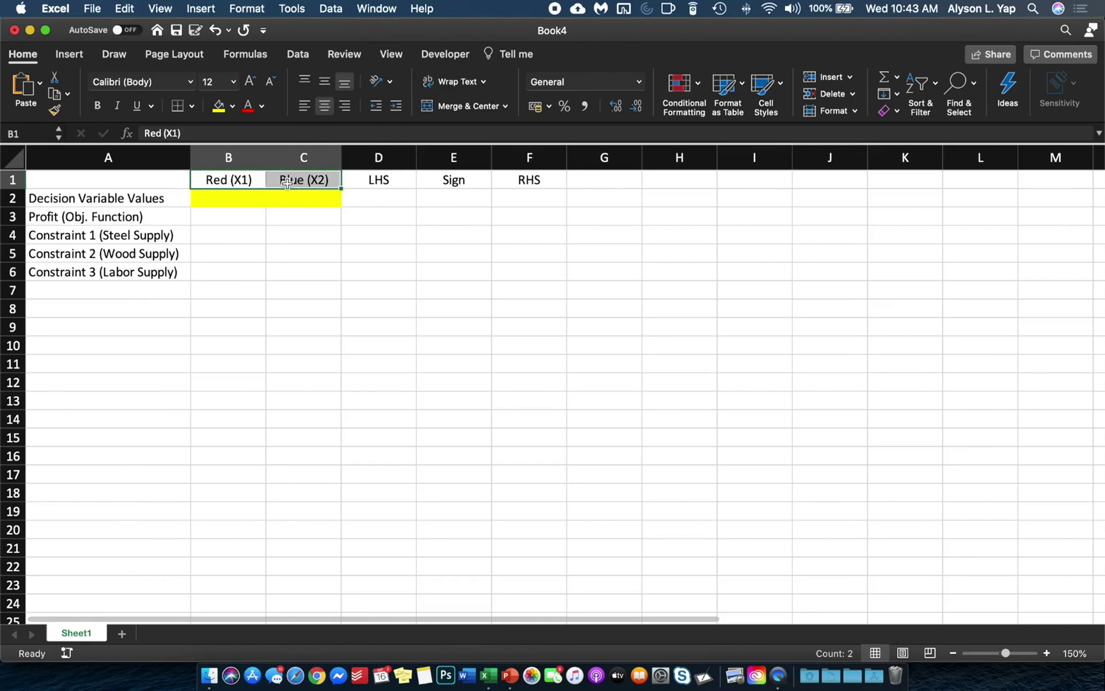
# Review the LHS, Sign and RHS column headers and the highlighted decision variable cells B2:C2
pyautogui.click(377, 183)
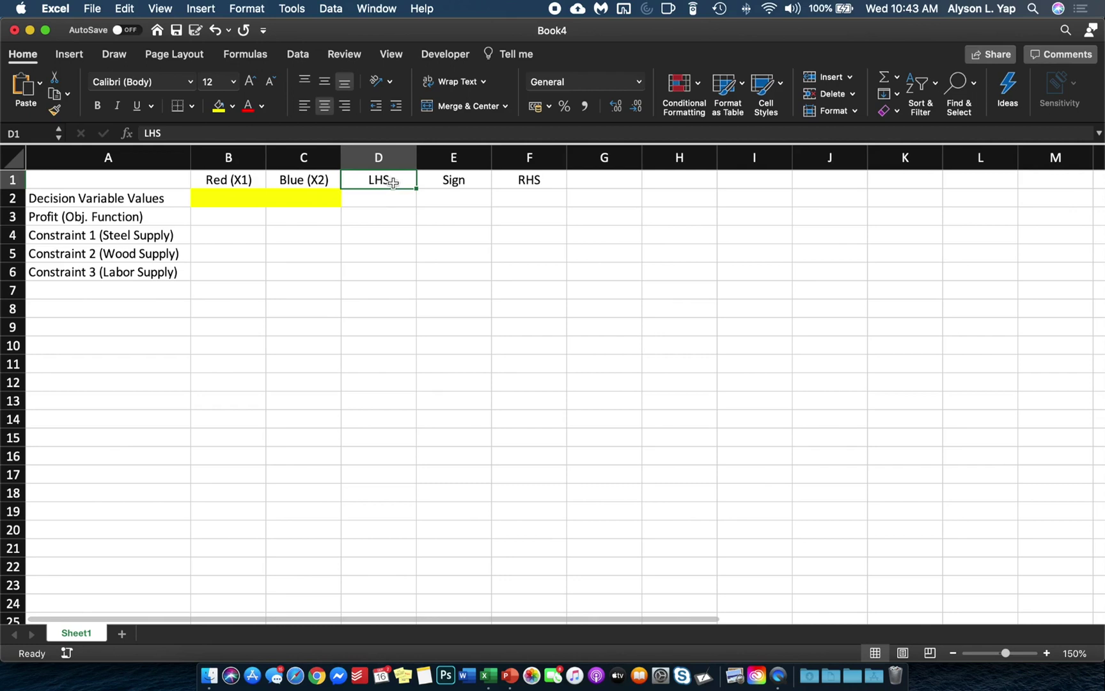
pyautogui.click(449, 185)
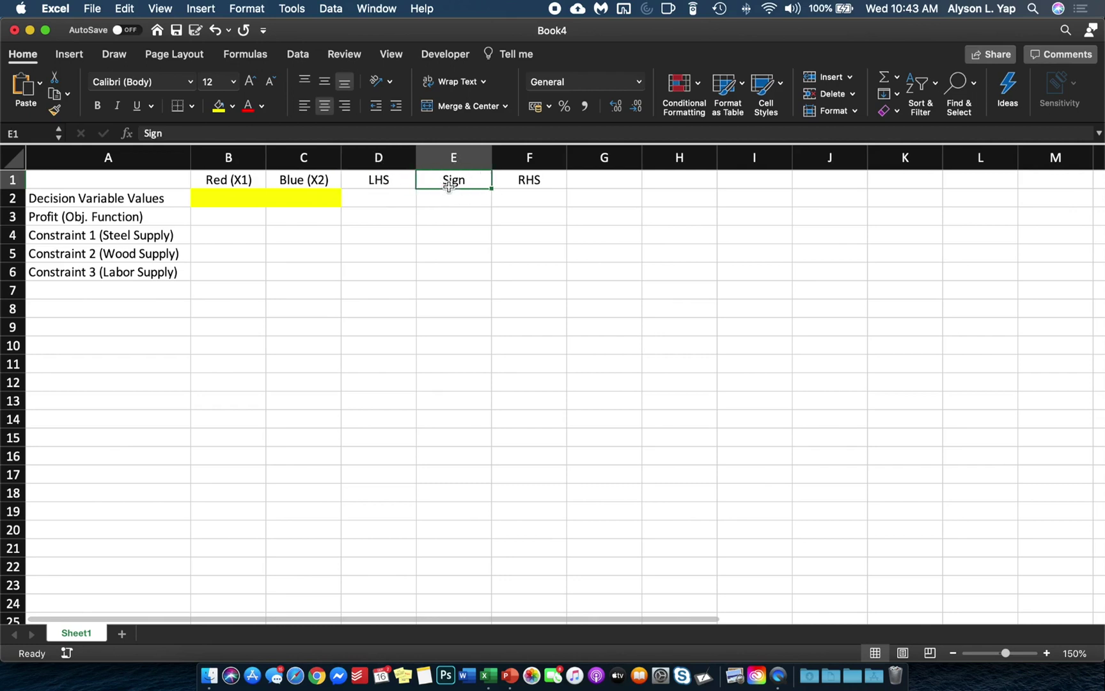
pyautogui.click(529, 187)
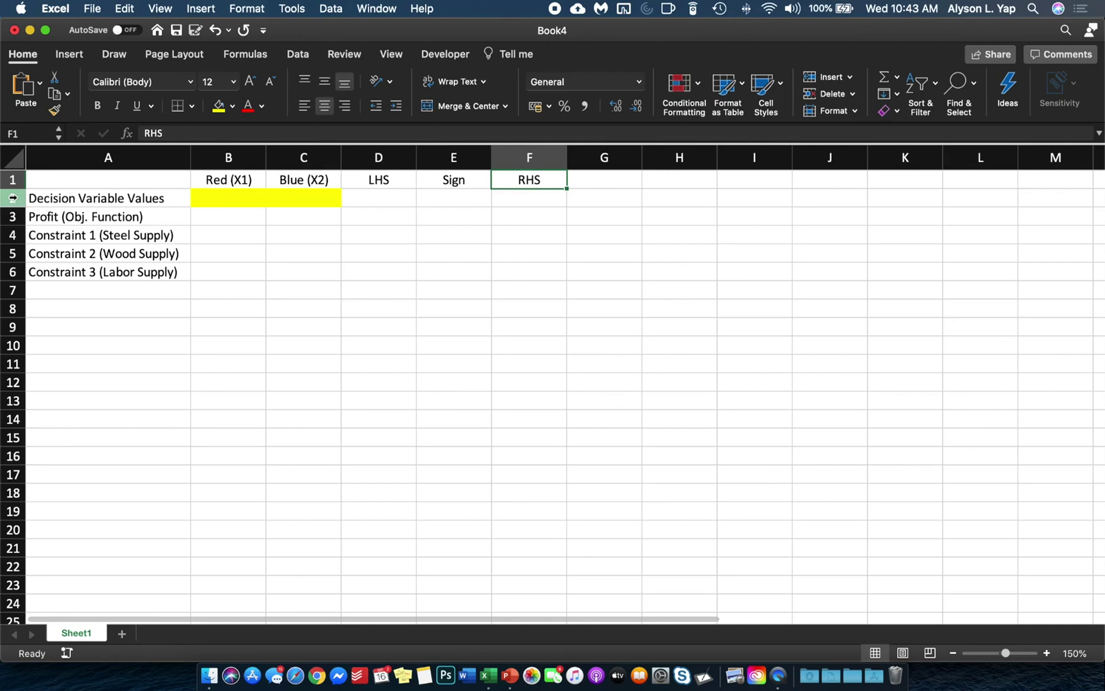
pyautogui.moveTo(222, 183); pyautogui.dragTo(517, 180)
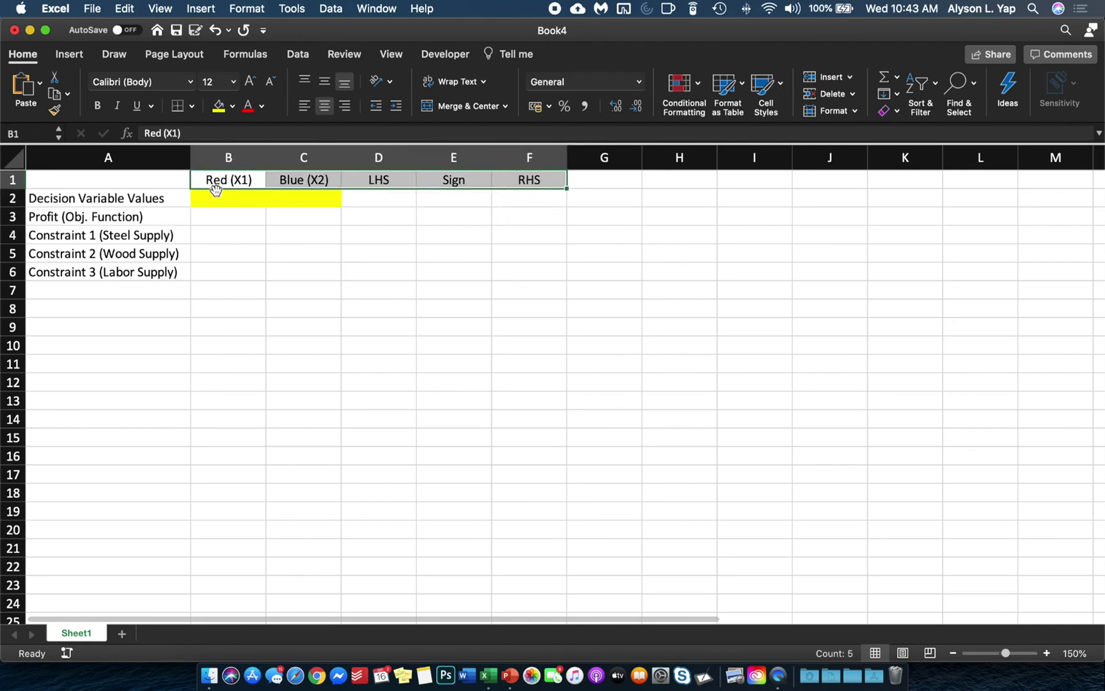
pyautogui.moveTo(206, 199); pyautogui.dragTo(286, 203)
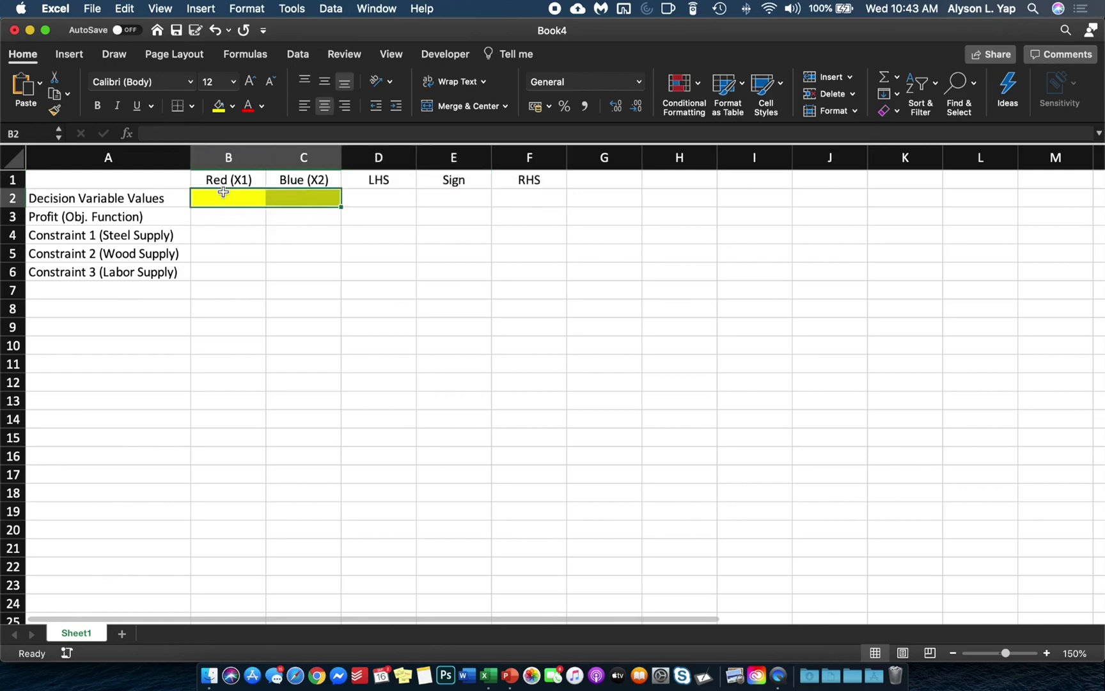
pyautogui.click(293, 197)
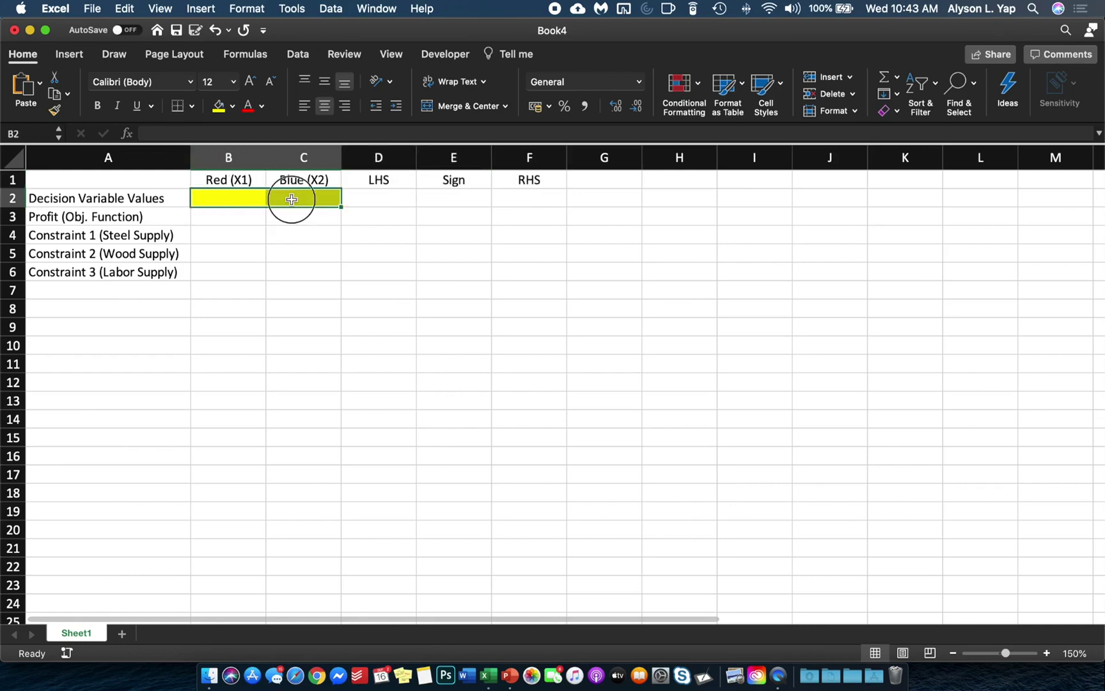
pyautogui.click(247, 200)
pyautogui.click(299, 200)
pyautogui.click(220, 198)
pyautogui.click(307, 199)
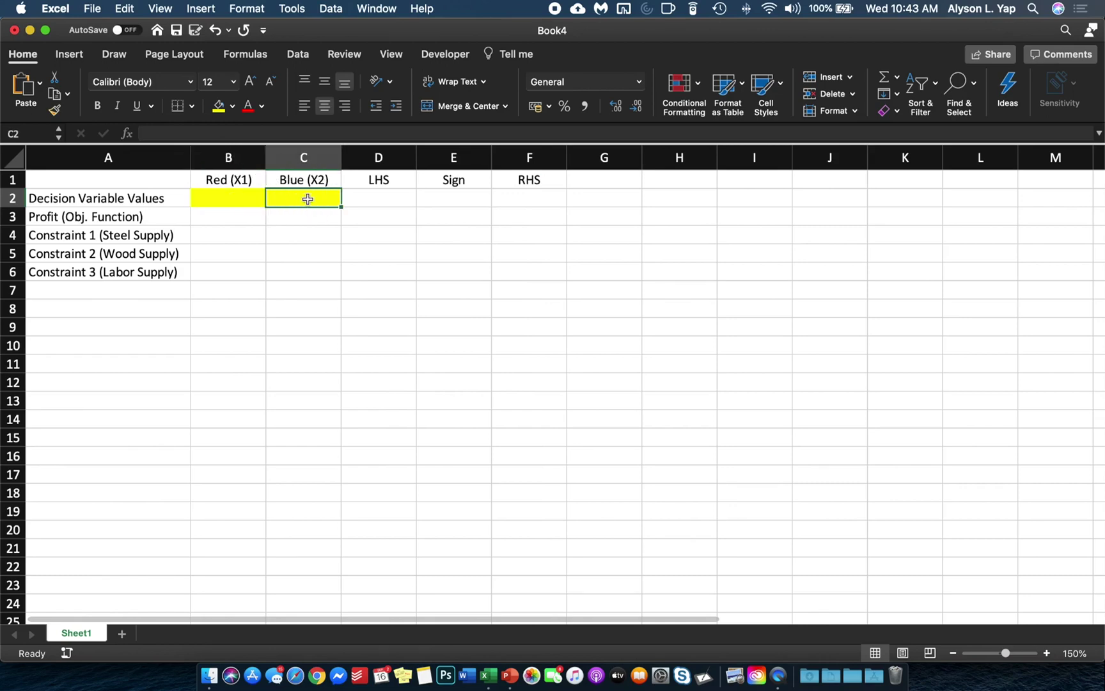
pyautogui.click(238, 199)
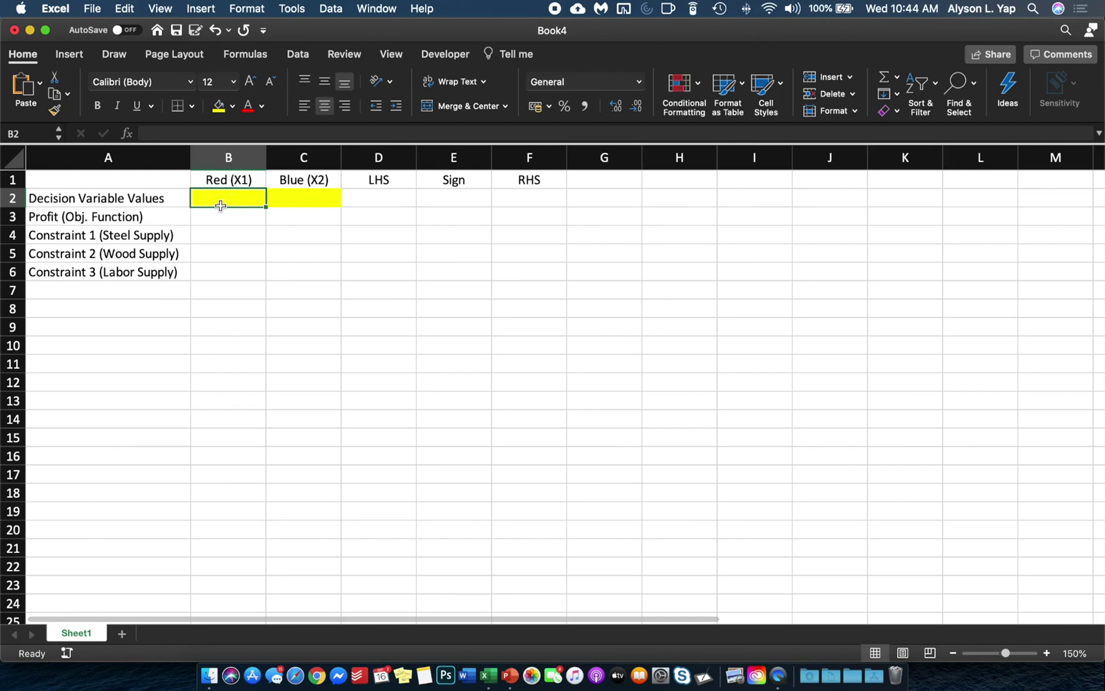
pyautogui.moveTo(225, 198); pyautogui.dragTo(301, 197)
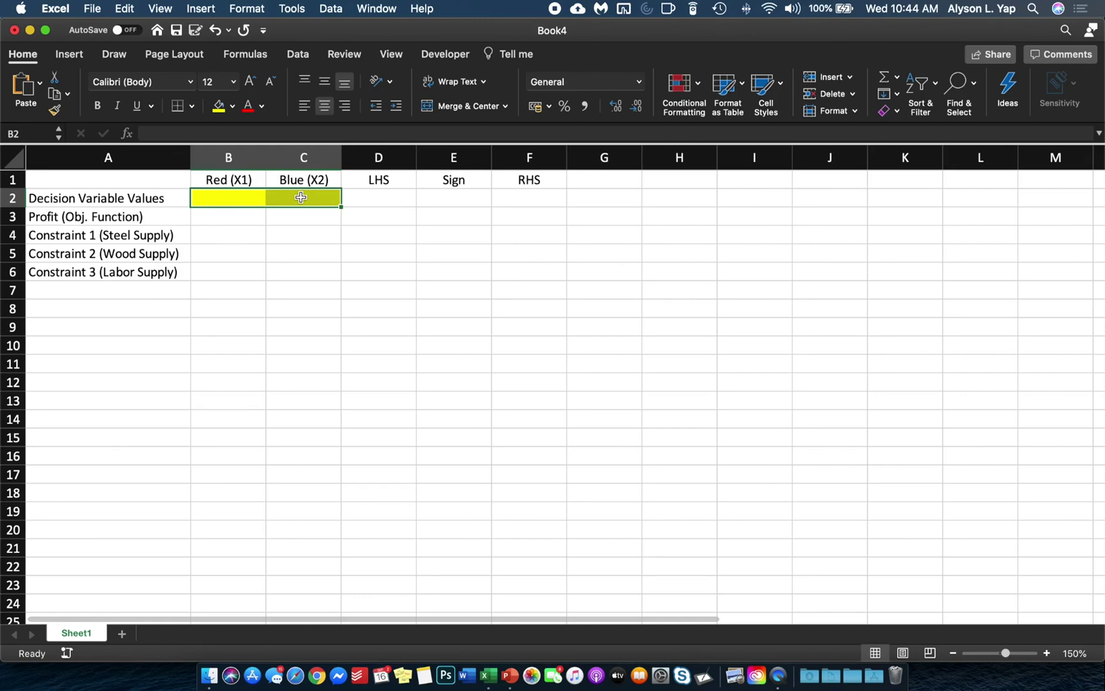
# Check the objective function on the PowerPoint slide and enter its coefficients in Excel's Profit row: 500 in B3 and 300 in C3
pyautogui.click(133, 219)
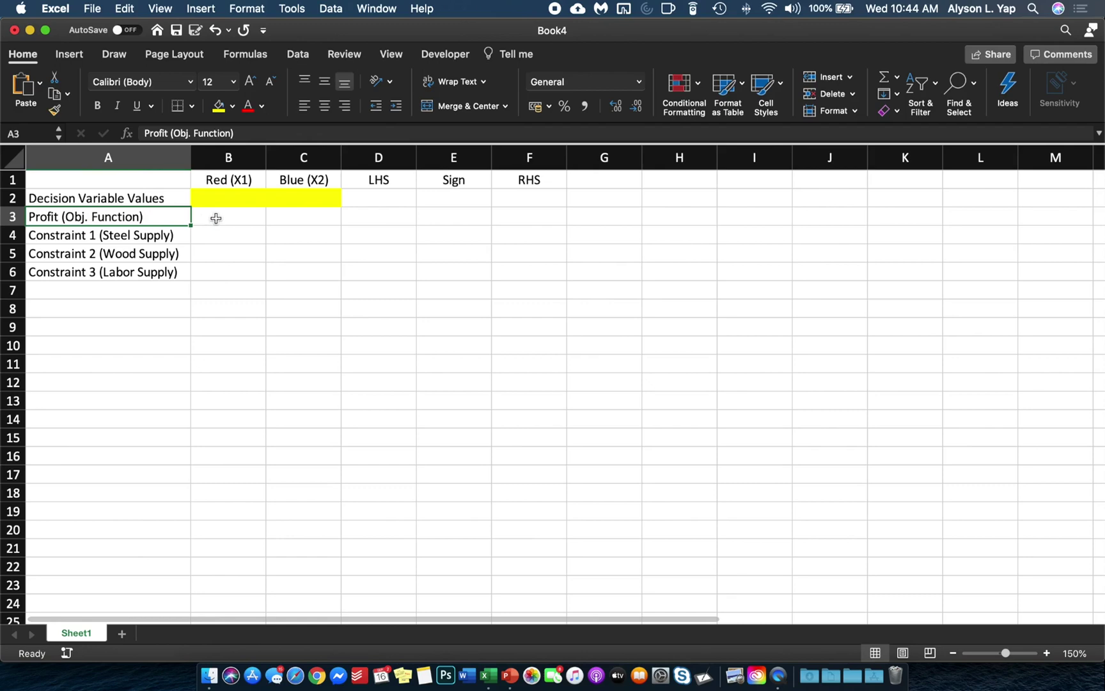
pyautogui.press('super+Tab')
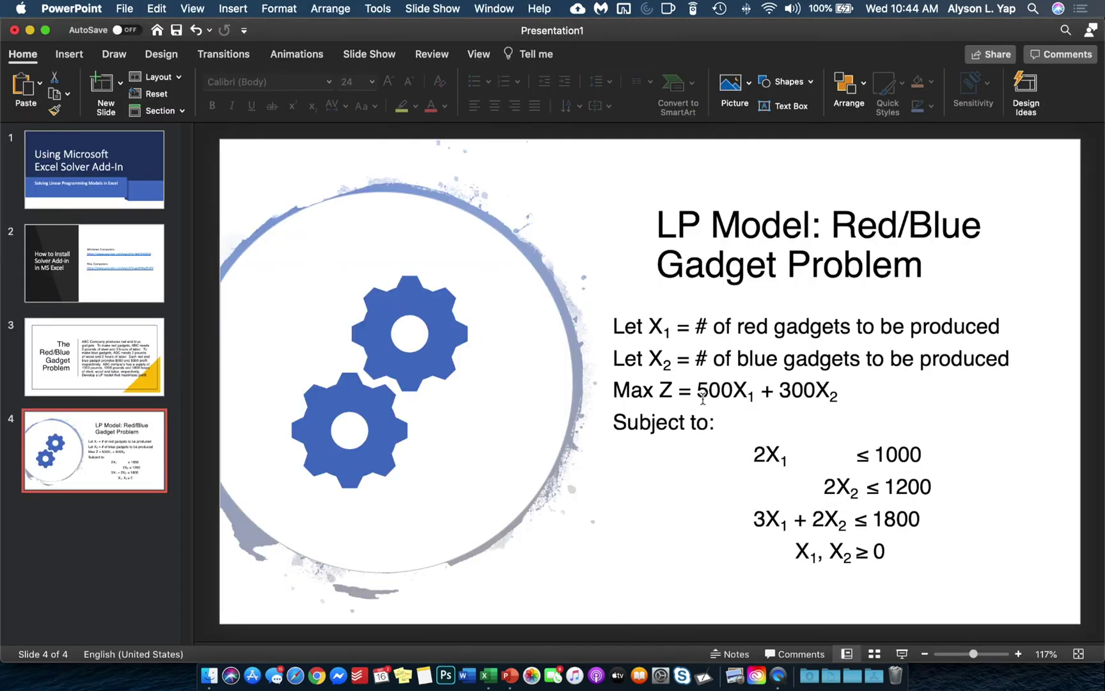
pyautogui.moveTo(698, 391); pyautogui.dragTo(839, 394)
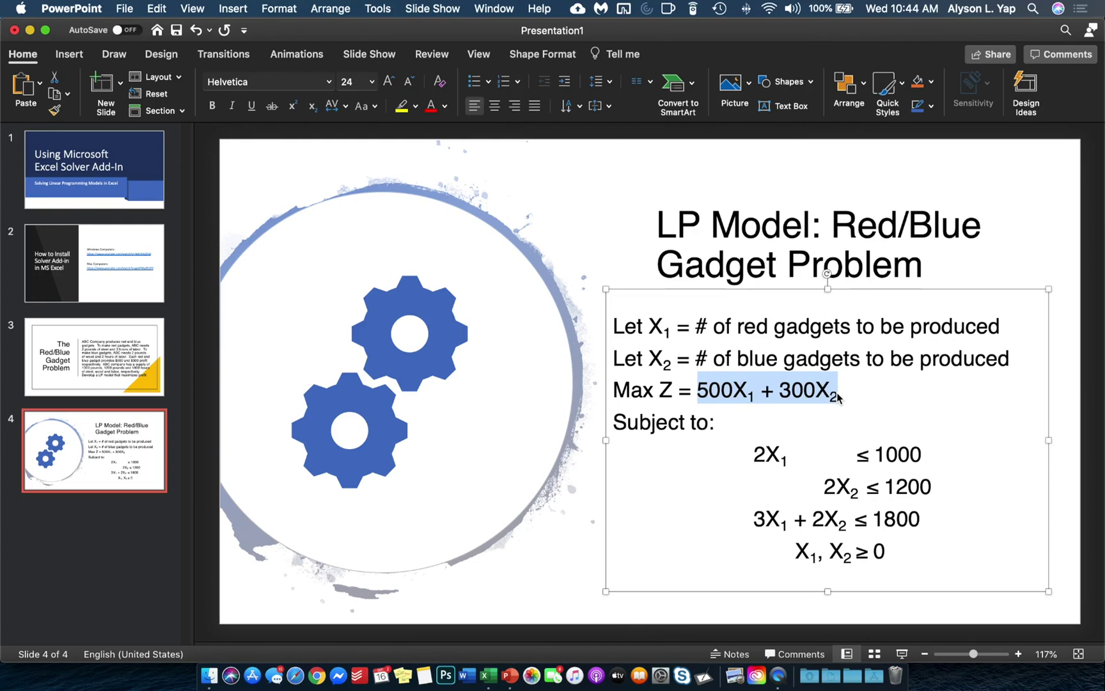
pyautogui.press('super+Tab')
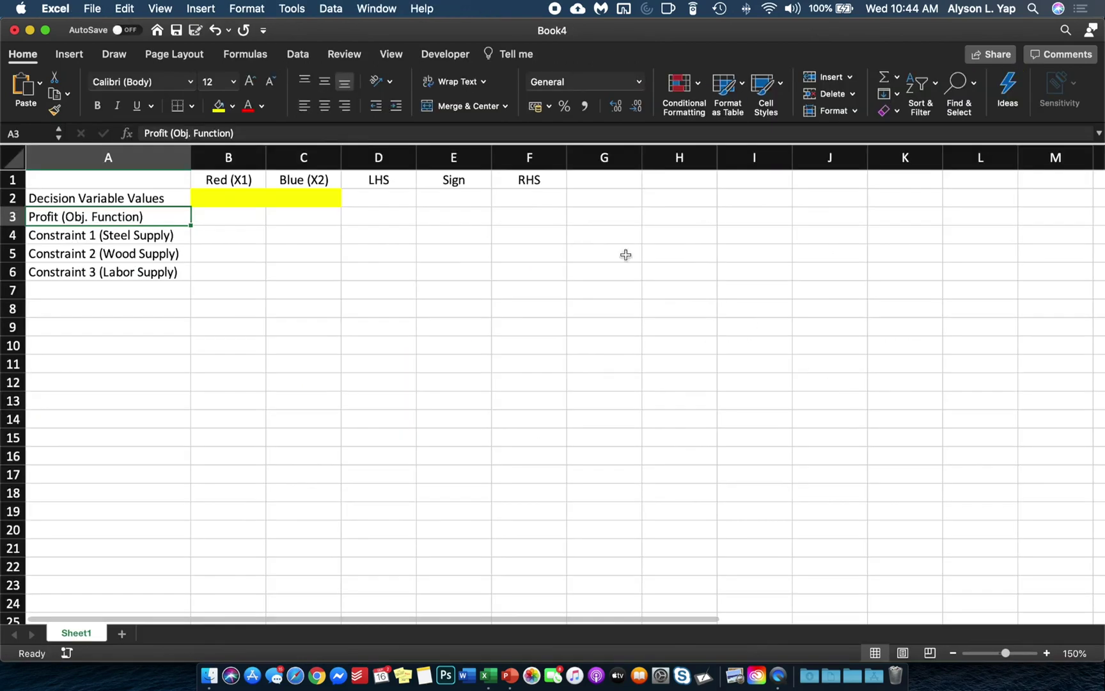
pyautogui.click(240, 217)
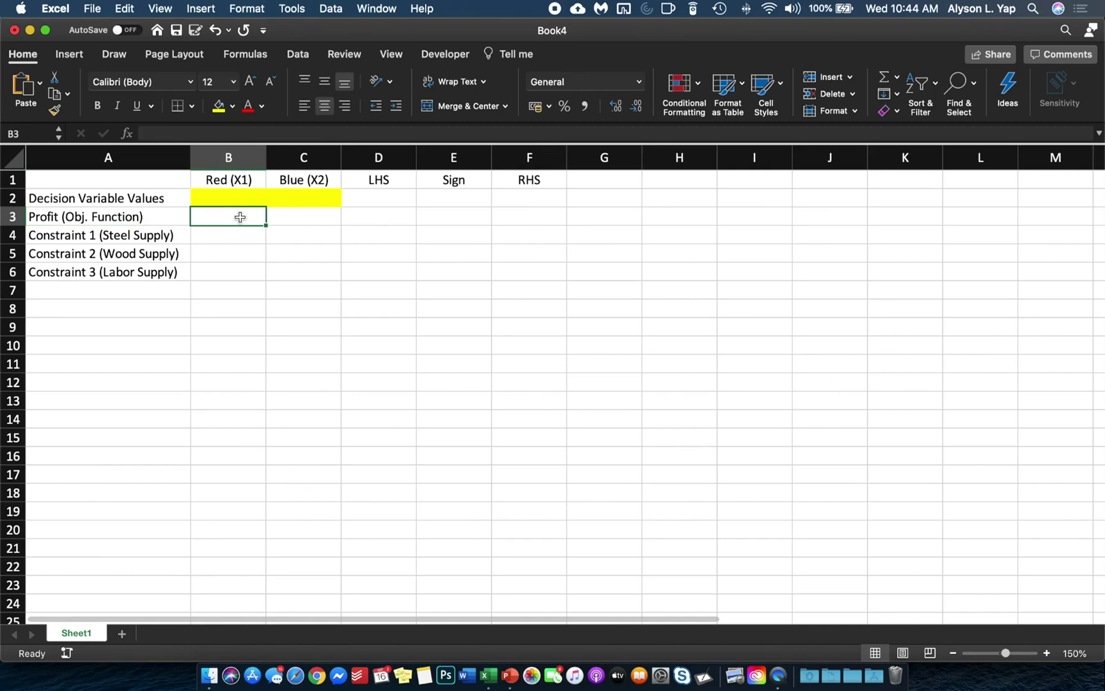
pyautogui.write('500')
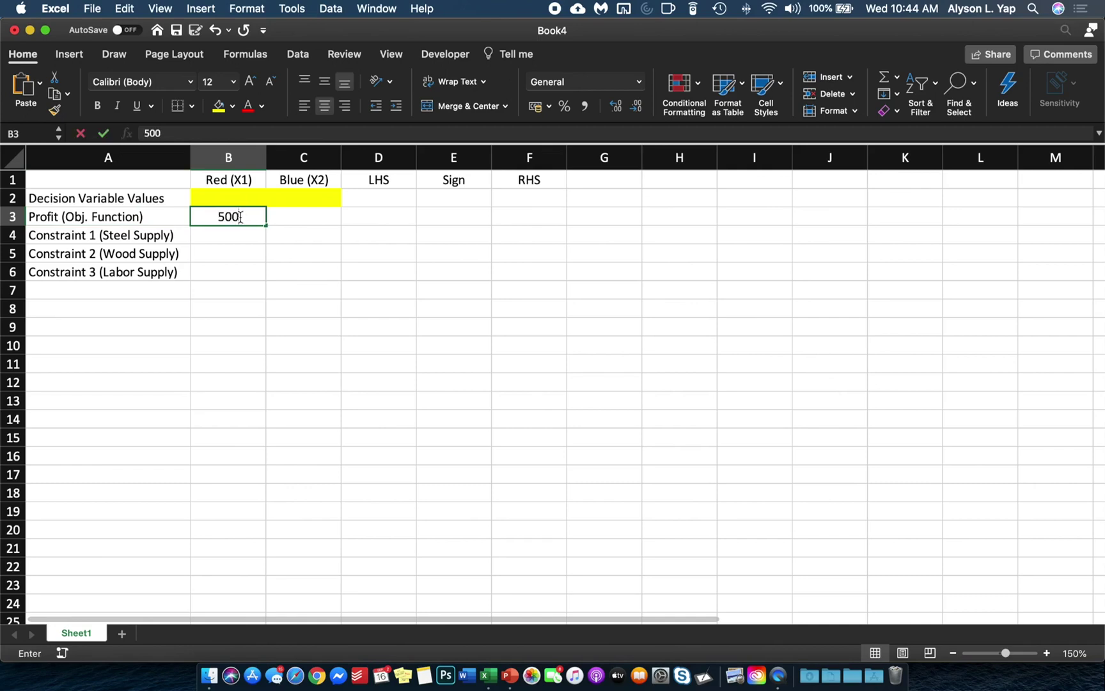
pyautogui.press('Tab')
pyautogui.write('300')
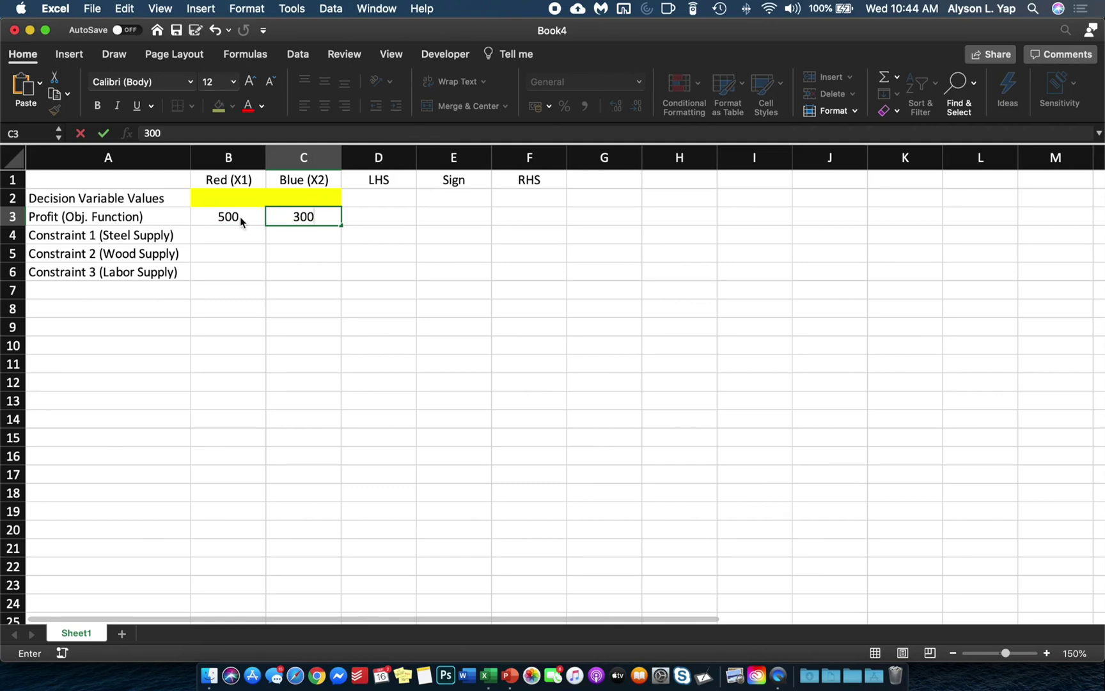
pyautogui.click(240, 216)
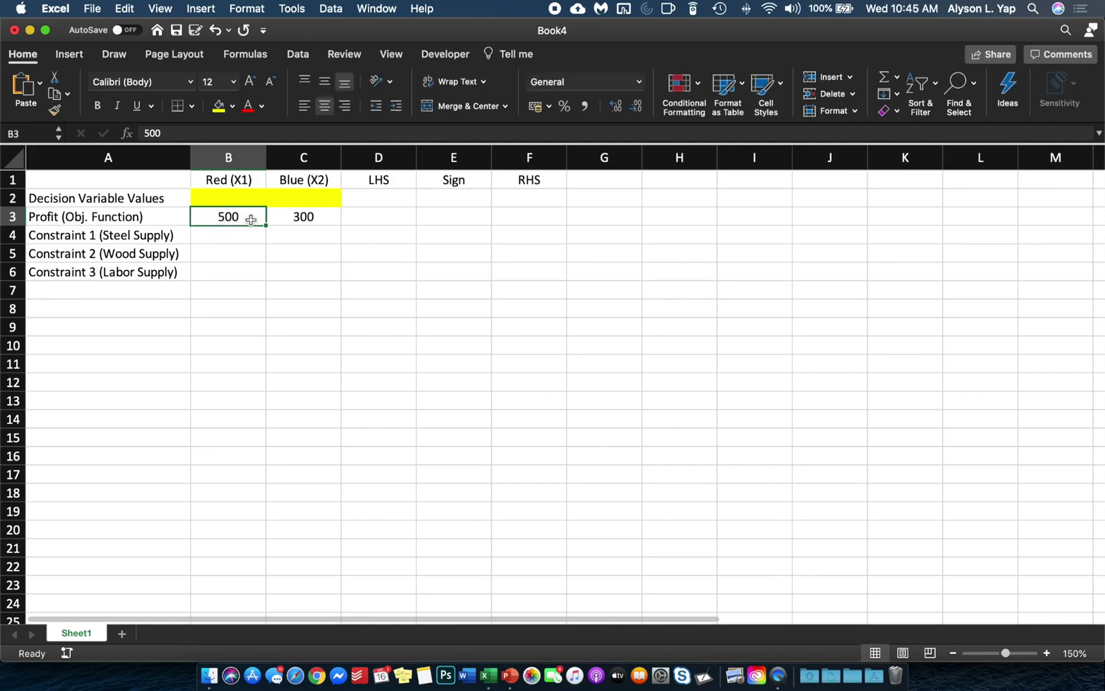
pyautogui.click(298, 217)
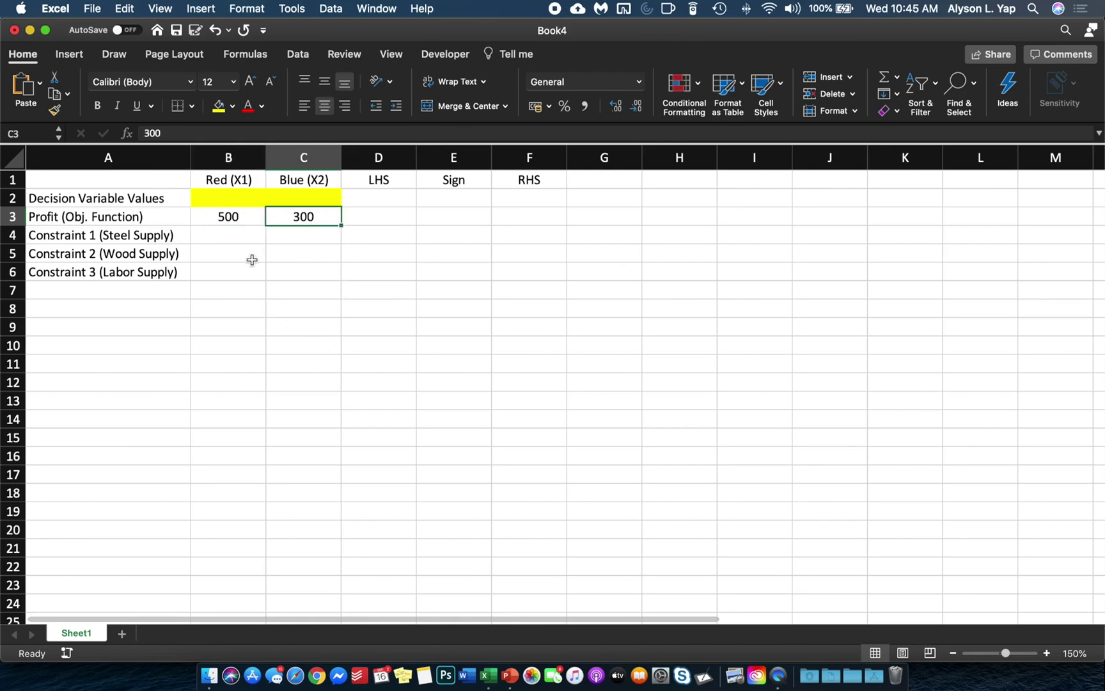
# Review the steel, wood and labor constraint labels, and examine the matching constraint coefficients in the PowerPoint LP model
pyautogui.moveTo(118, 235); pyautogui.dragTo(114, 268)
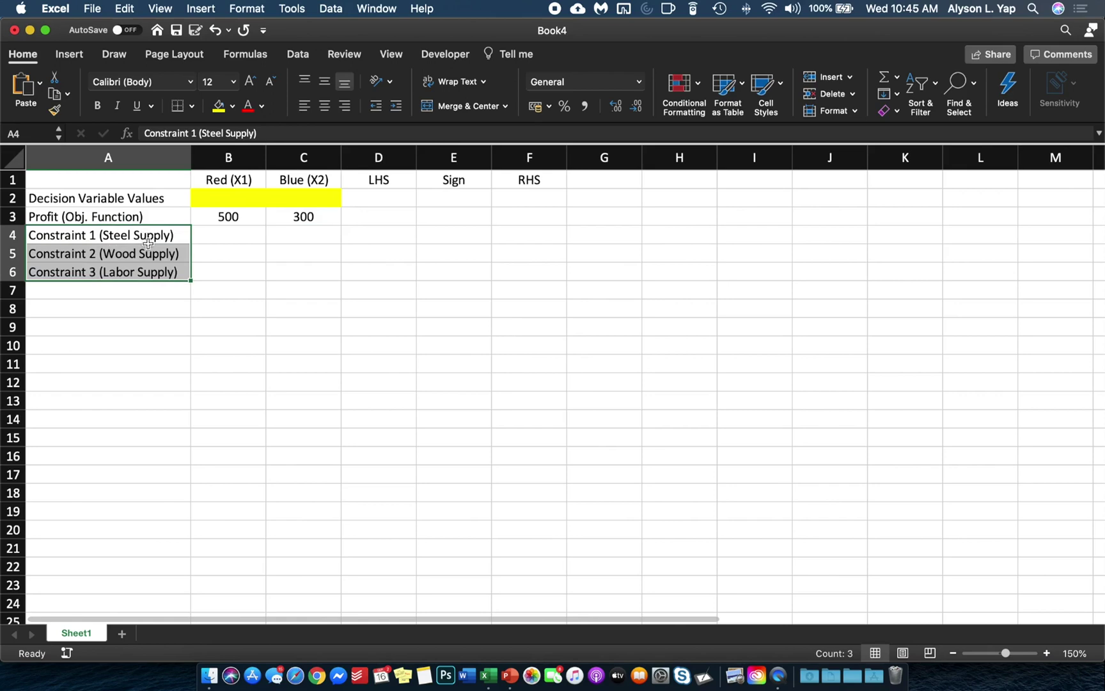
pyautogui.click(147, 236)
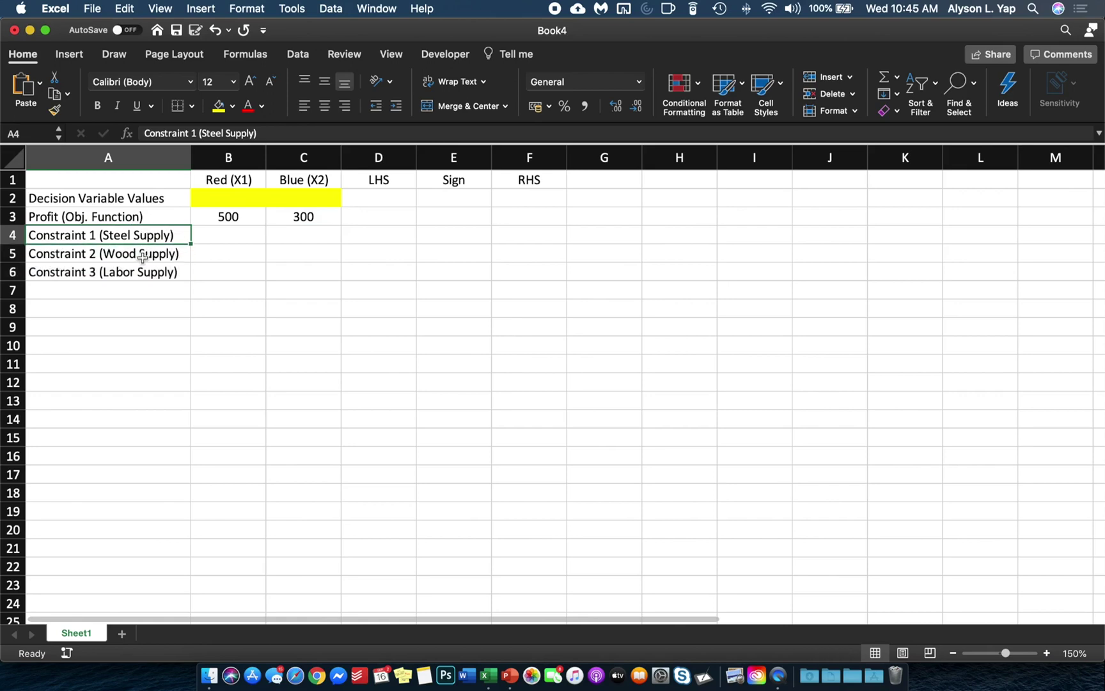
pyautogui.click(142, 257)
pyautogui.click(142, 275)
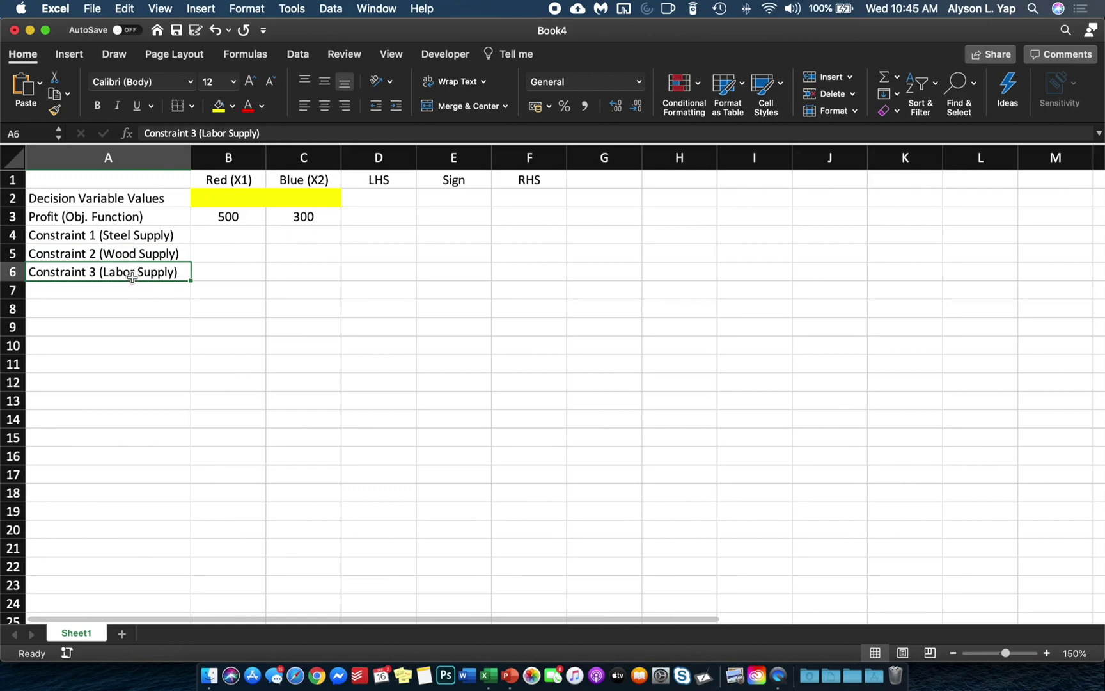
pyautogui.press('super+Tab')
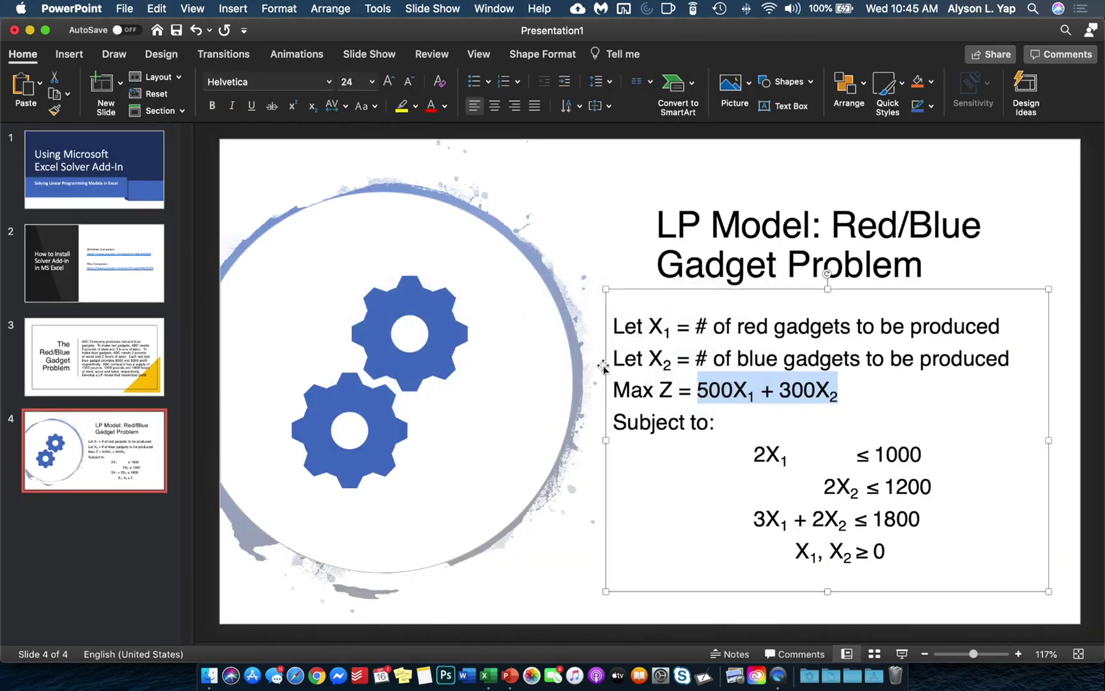
pyautogui.moveTo(764, 454); pyautogui.dragTo(754, 454)
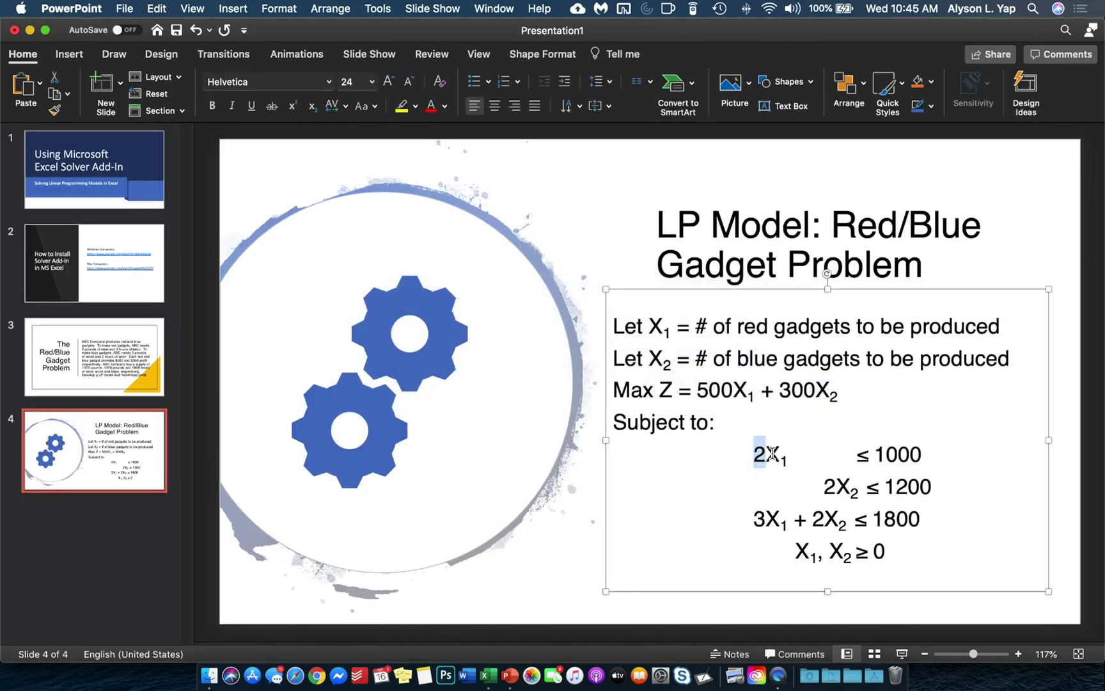
pyautogui.doubleClick(814, 455)
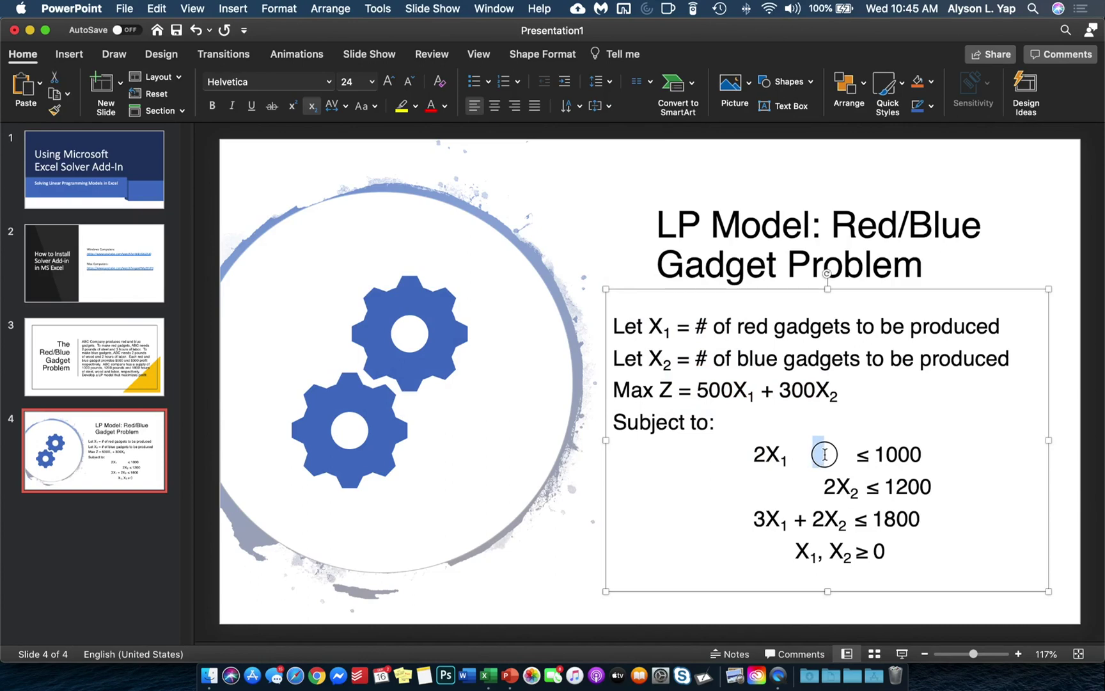
pyautogui.doubleClick(755, 484)
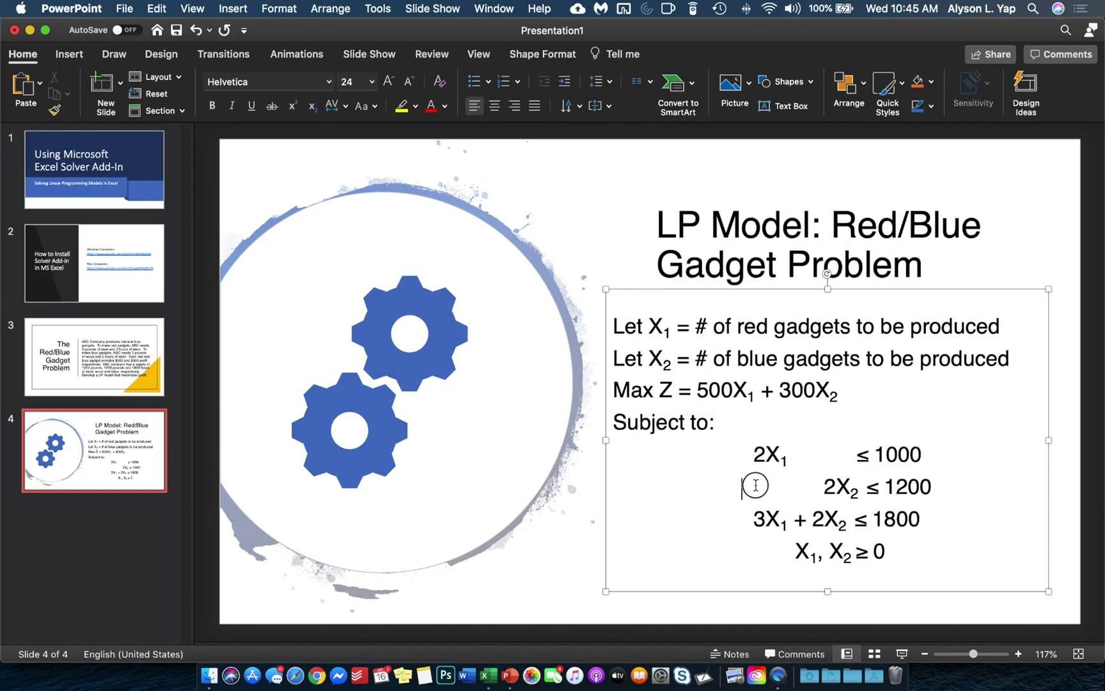
pyautogui.moveTo(827, 486); pyautogui.dragTo(858, 491)
pyautogui.click(759, 521)
pyautogui.click(816, 522)
# Switch to Excel and enter the steel constraint coefficients: 2 in B4 and 0 in C4
pyautogui.press('super+Tab')
pyautogui.click(233, 235)
pyautogui.write('2')
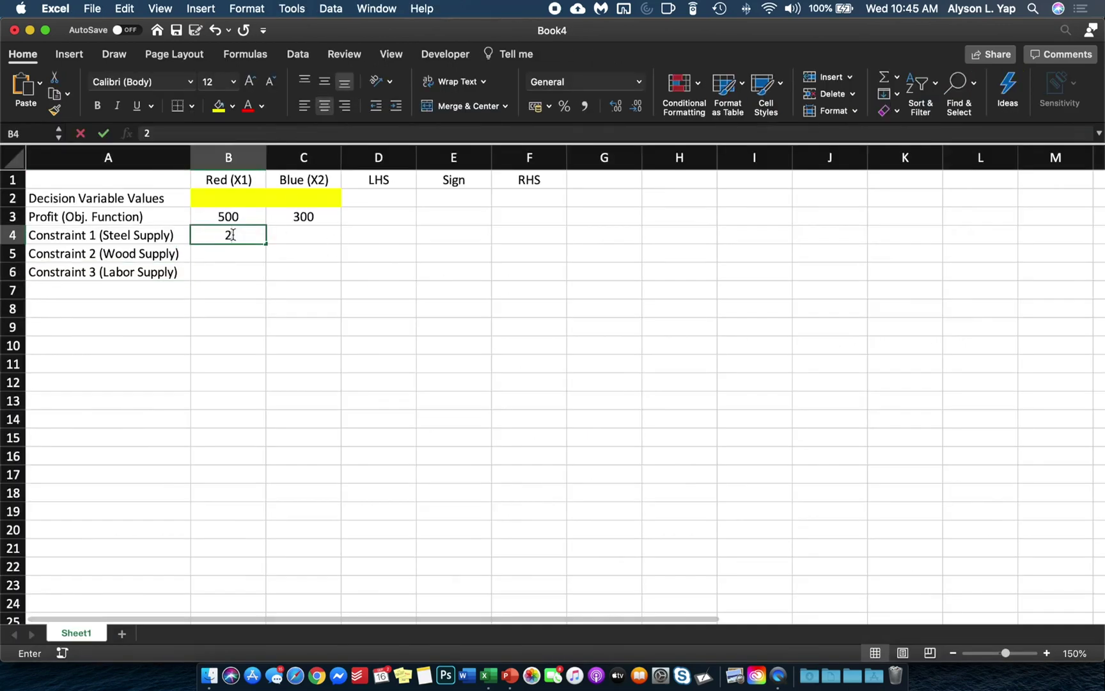
pyautogui.press('Tab')
pyautogui.write('0')
pyautogui.press('Return')
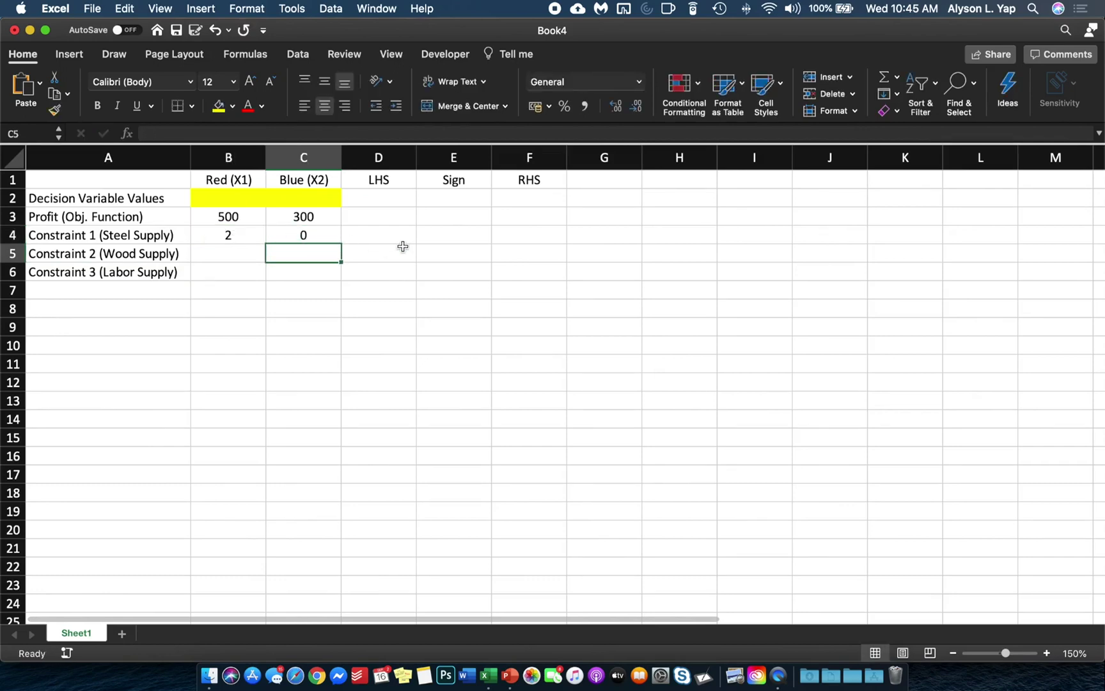
# Enter the wood constraint coefficients: 0 in B5 and 2 in C5
pyautogui.press('Left')
pyautogui.write('0')
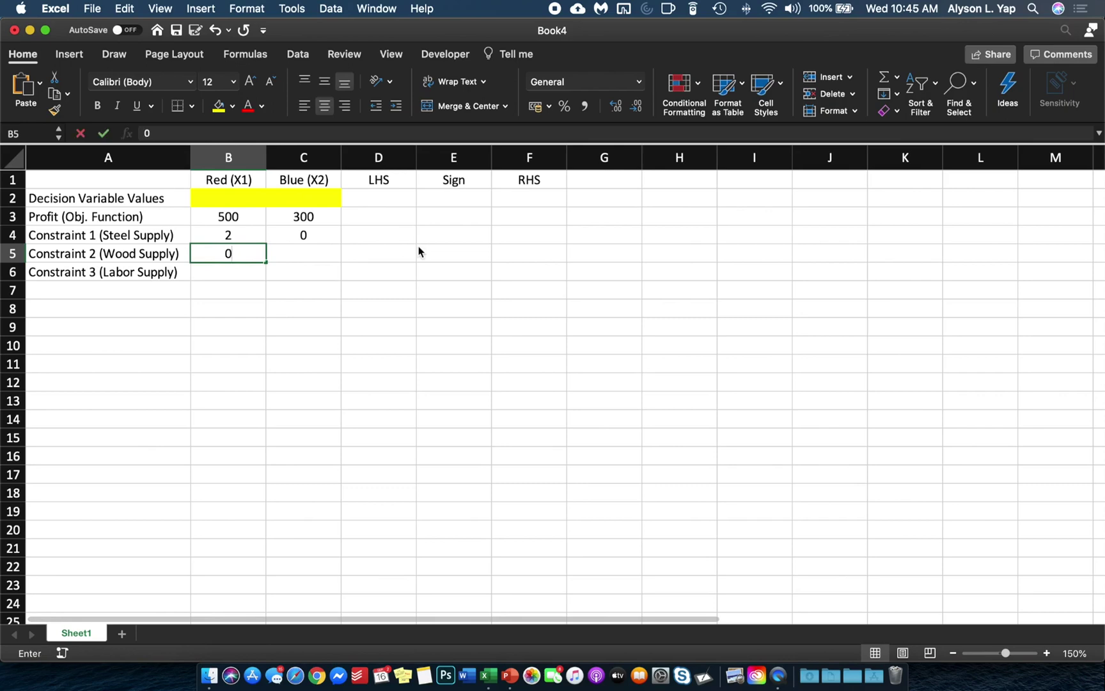
pyautogui.press('Tab')
pyautogui.write('2')
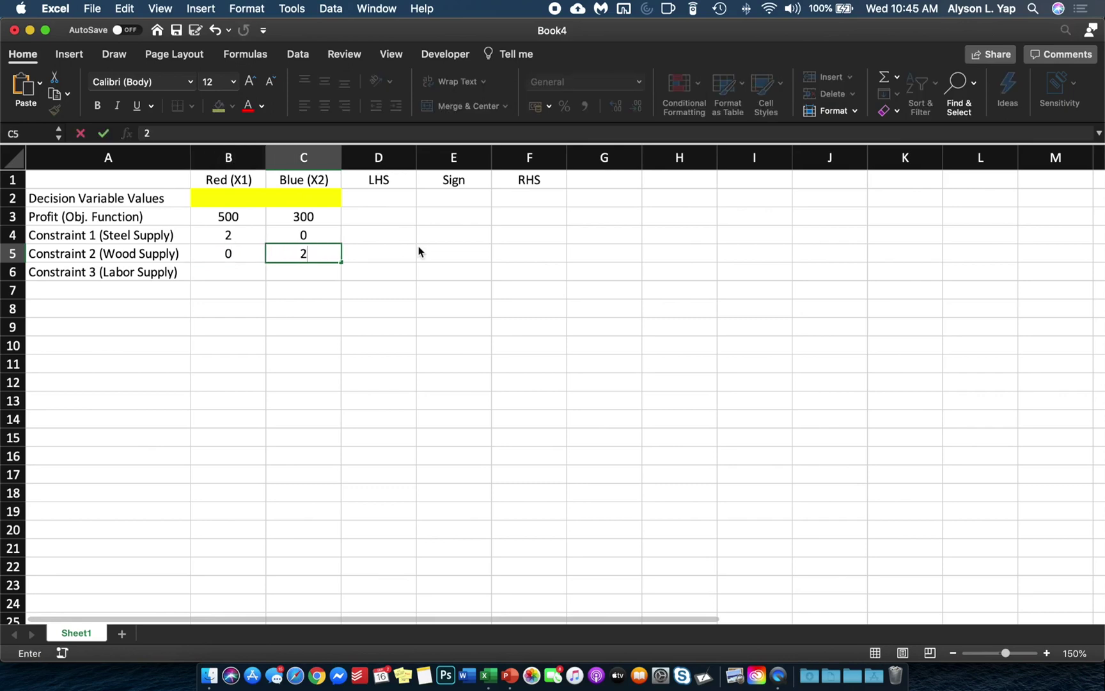
pyautogui.press('Return')
# Enter the labor constraint coefficients: 3 in B6 and 2 in C6
pyautogui.press('Left')
pyautogui.write('3')
pyautogui.press('Tab')
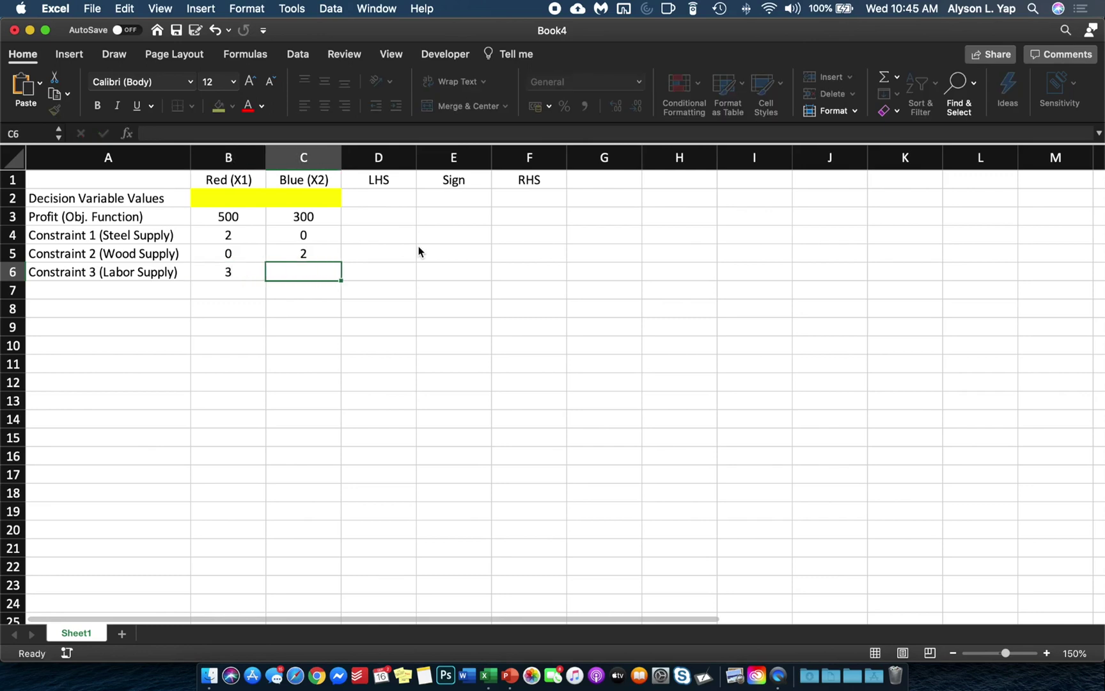
pyautogui.write('2')
pyautogui.press('Up')
# Review the block of constraint coefficients in B4:C6 and the cells above it
pyautogui.press('Up')
pyautogui.press('Left')
pyautogui.hotkey('shift', 'Right')
pyautogui.hotkey('shift', 'Down')
pyautogui.hotkey('shift', 'Down')
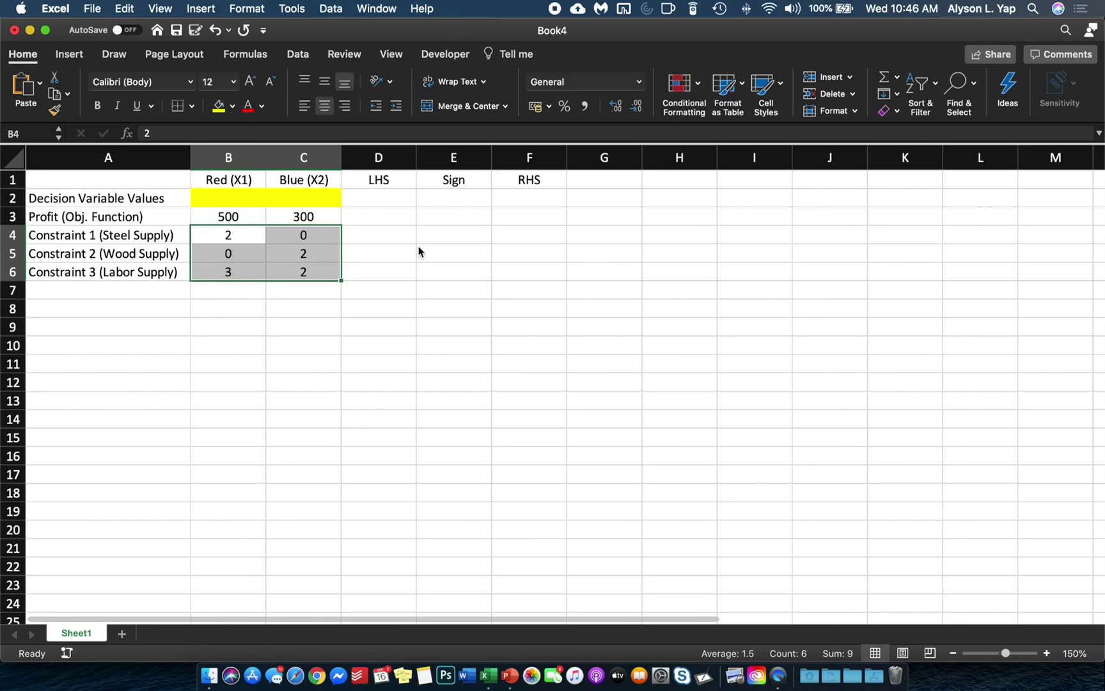
pyautogui.press('Up')
pyautogui.press('Up')
pyautogui.press('Right')
pyautogui.press('Down')
pyautogui.press('Down')
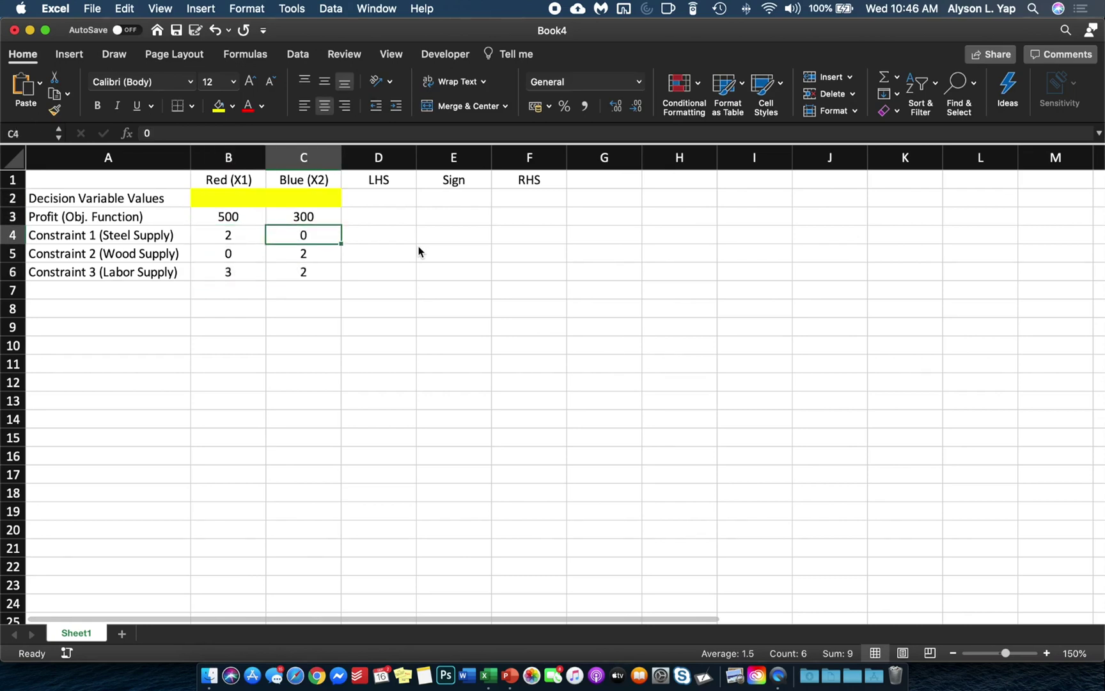
# Check the inequality signs of the three constraints on the PowerPoint slide and enter <= in Excel cells E4, E5 and E6
pyautogui.press('Right')
pyautogui.press('Right')
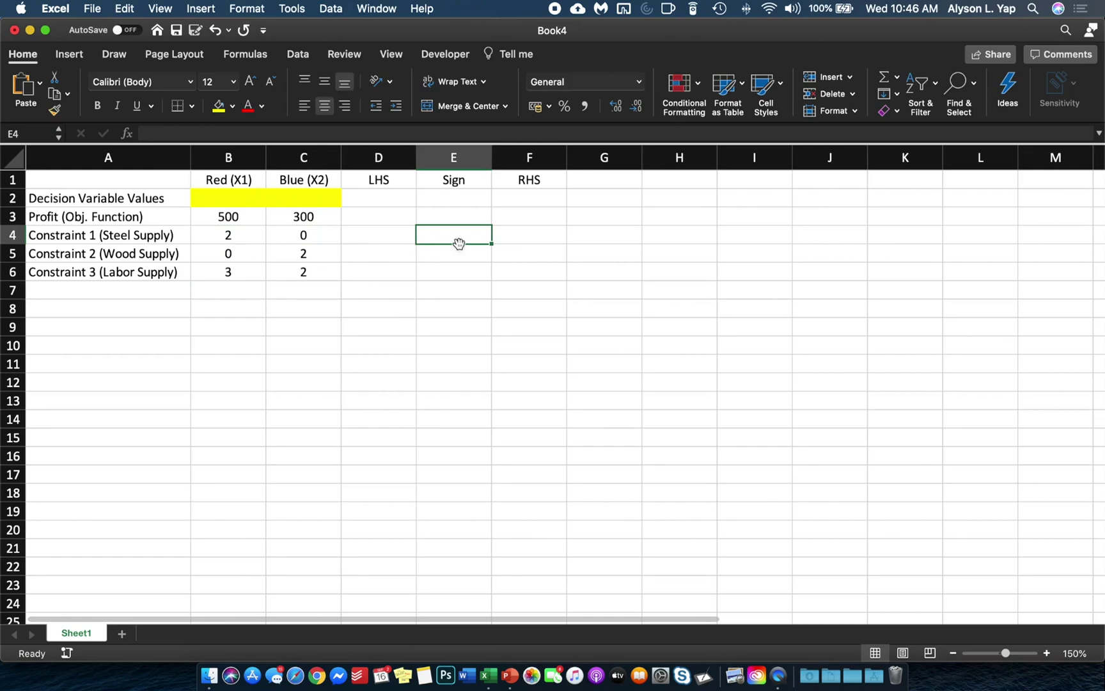
pyautogui.press('super+Tab')
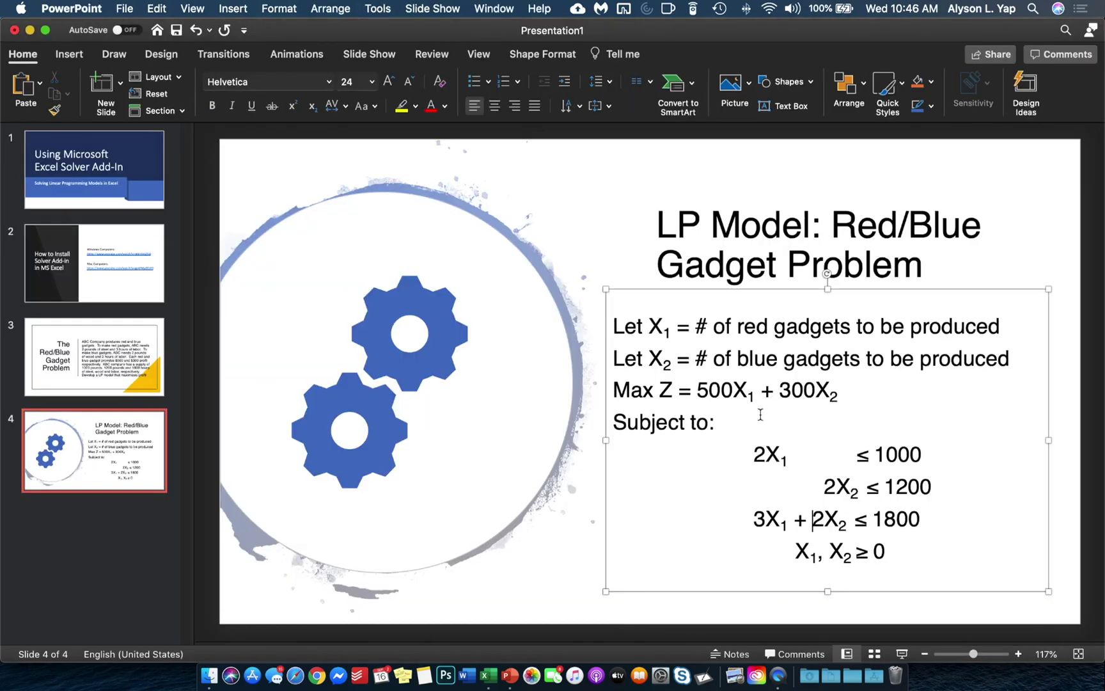
pyautogui.click(857, 459)
pyautogui.click(877, 488)
pyautogui.click(865, 521)
pyautogui.press('super+Tab')
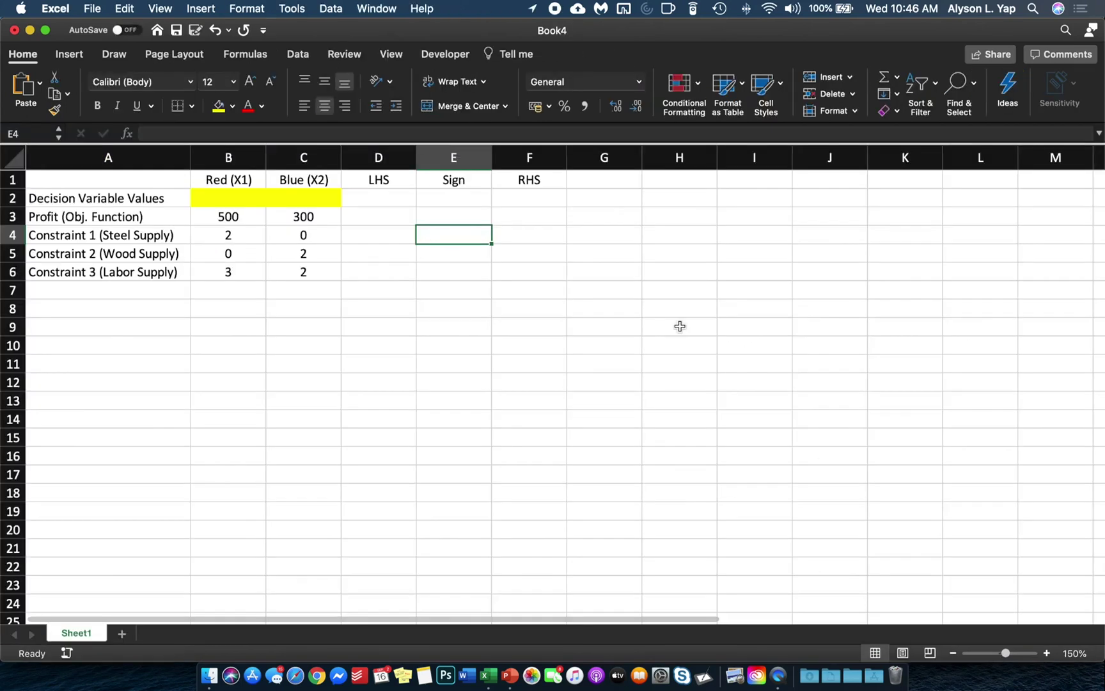
pyautogui.write('<=')
pyautogui.press('Return')
pyautogui.write('<=')
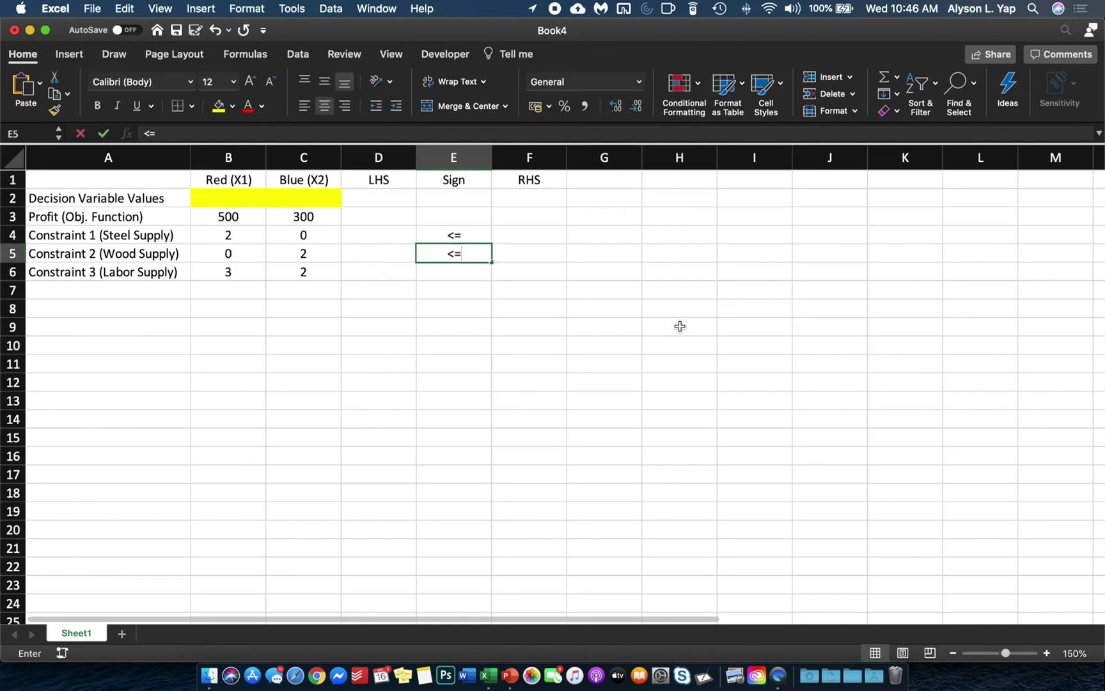
pyautogui.press('Return')
pyautogui.write('<=')
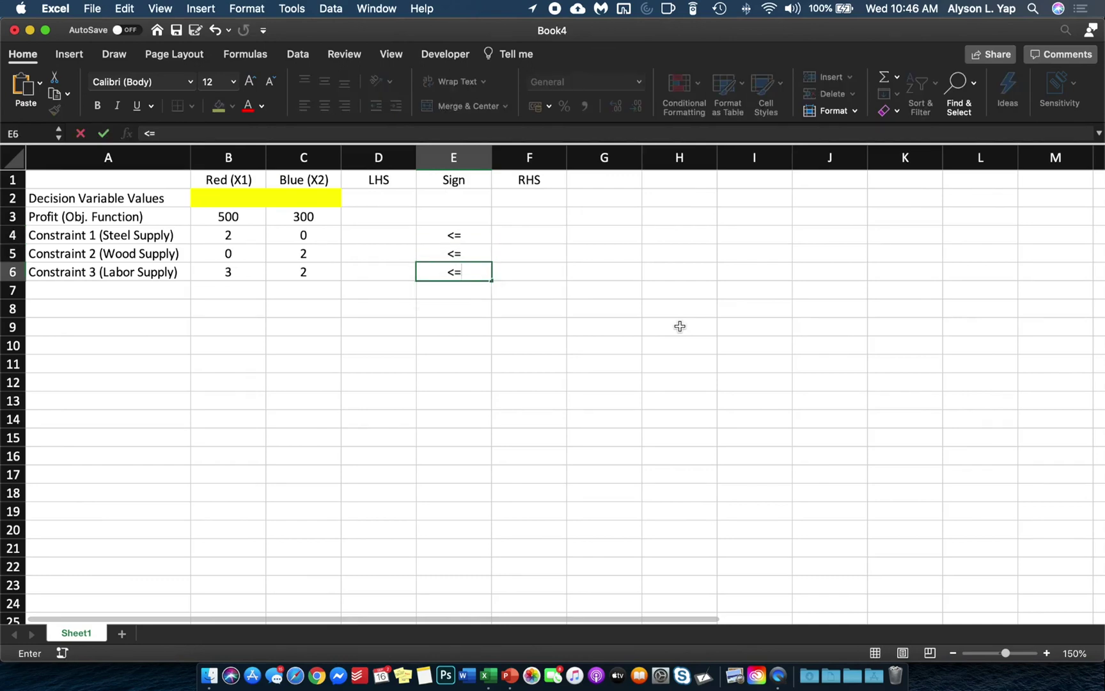
pyautogui.press('Up')
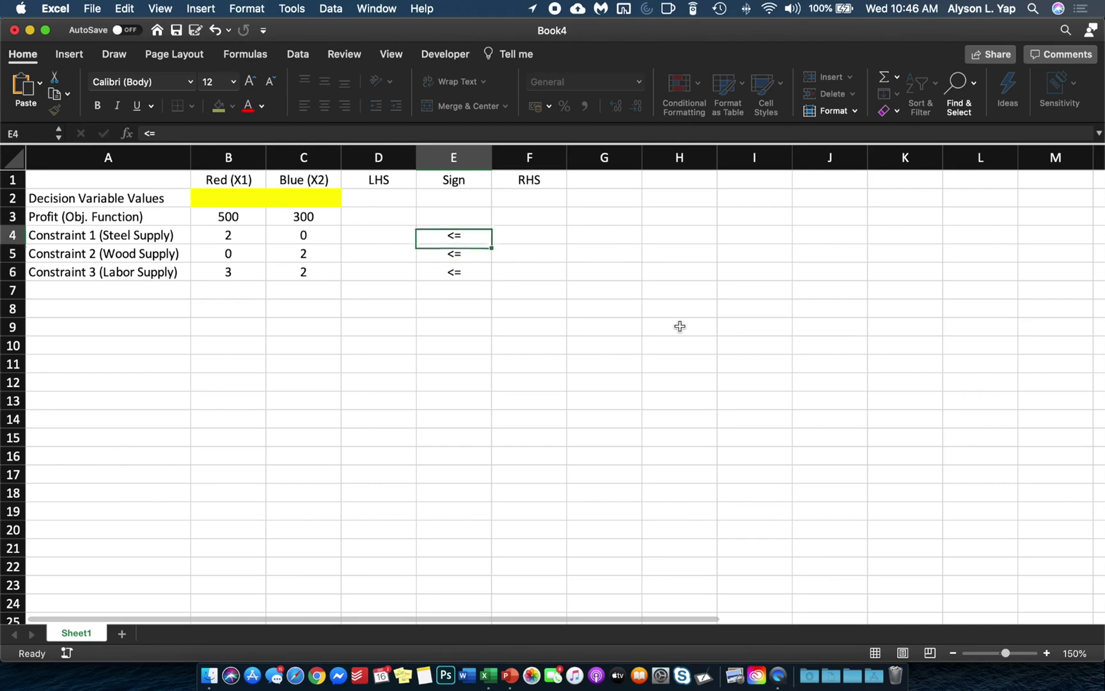
# Check the constraint limits on the PowerPoint slide and enter them in Excel's RHS column: 1000 in F4, 1200 in F5 and 1800 in F6
pyautogui.press('Up')
pyautogui.press('Right')
pyautogui.press('super+Tab')
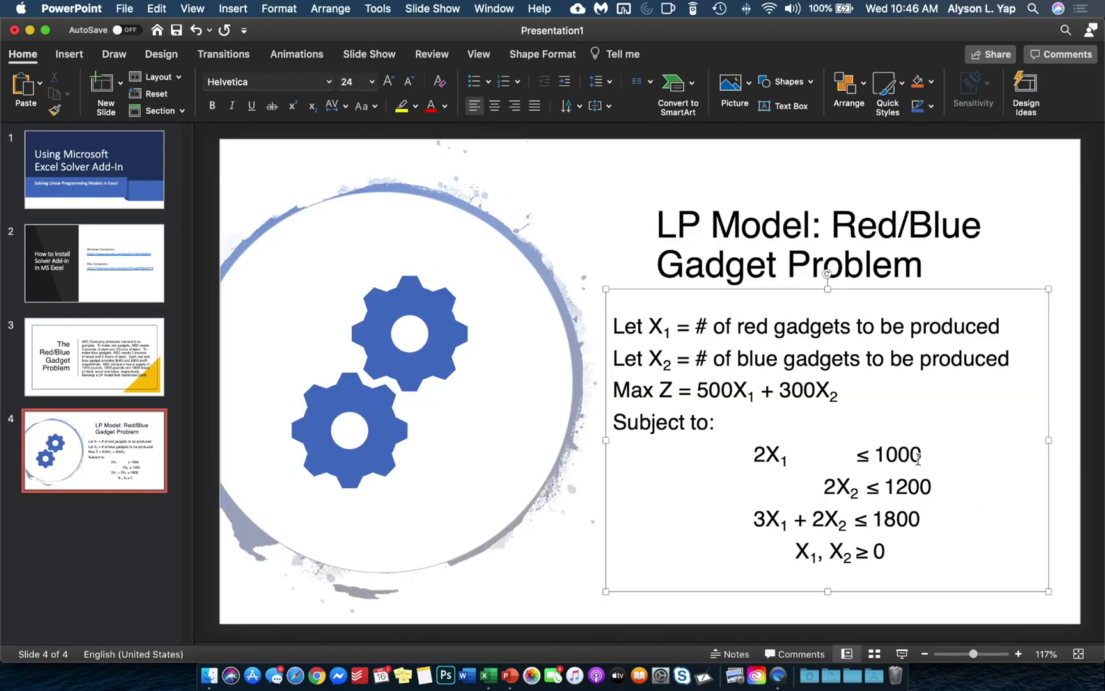
pyautogui.press('super+Tab')
pyautogui.write('1000')
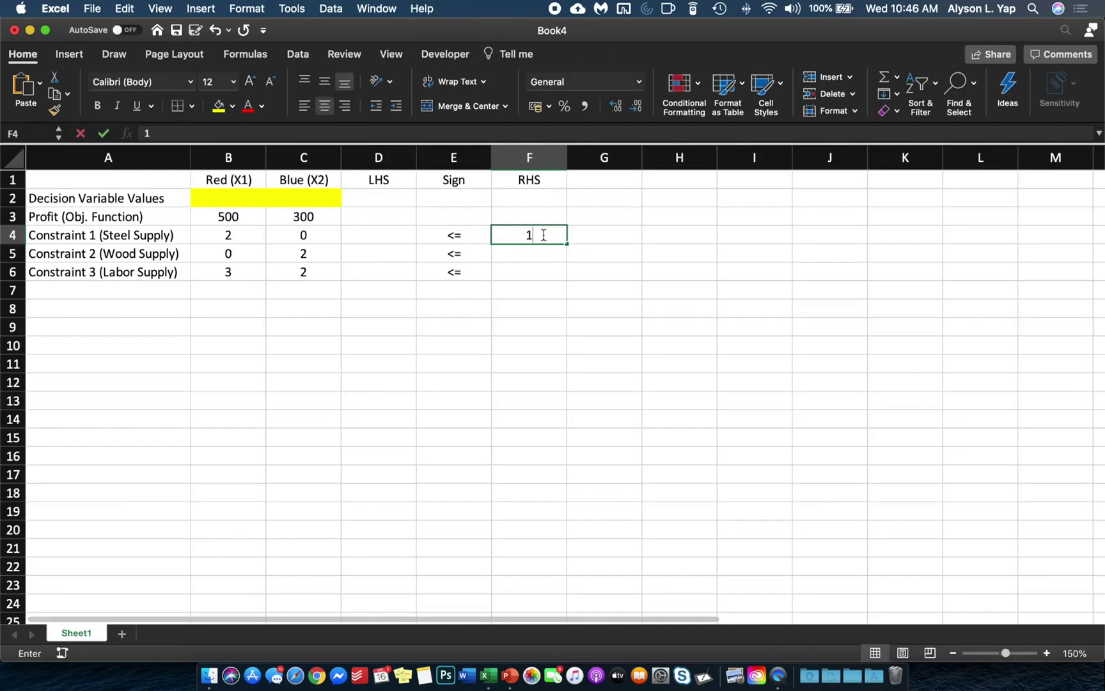
pyautogui.press('Return')
pyautogui.write('1200')
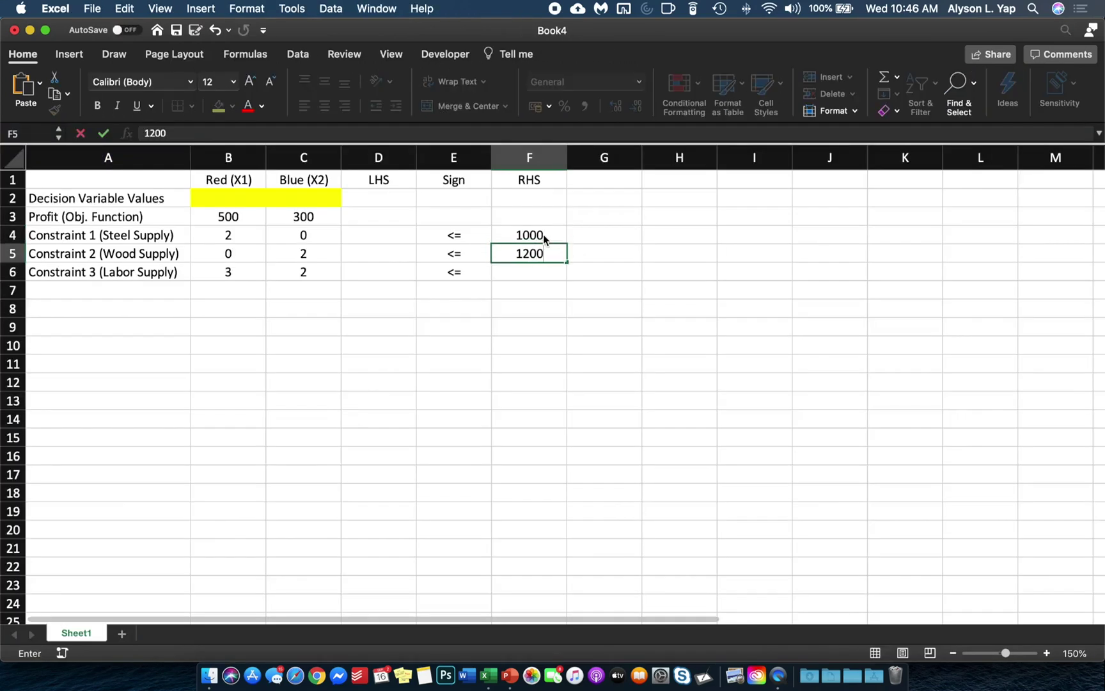
pyautogui.press('Return')
pyautogui.write('1800')
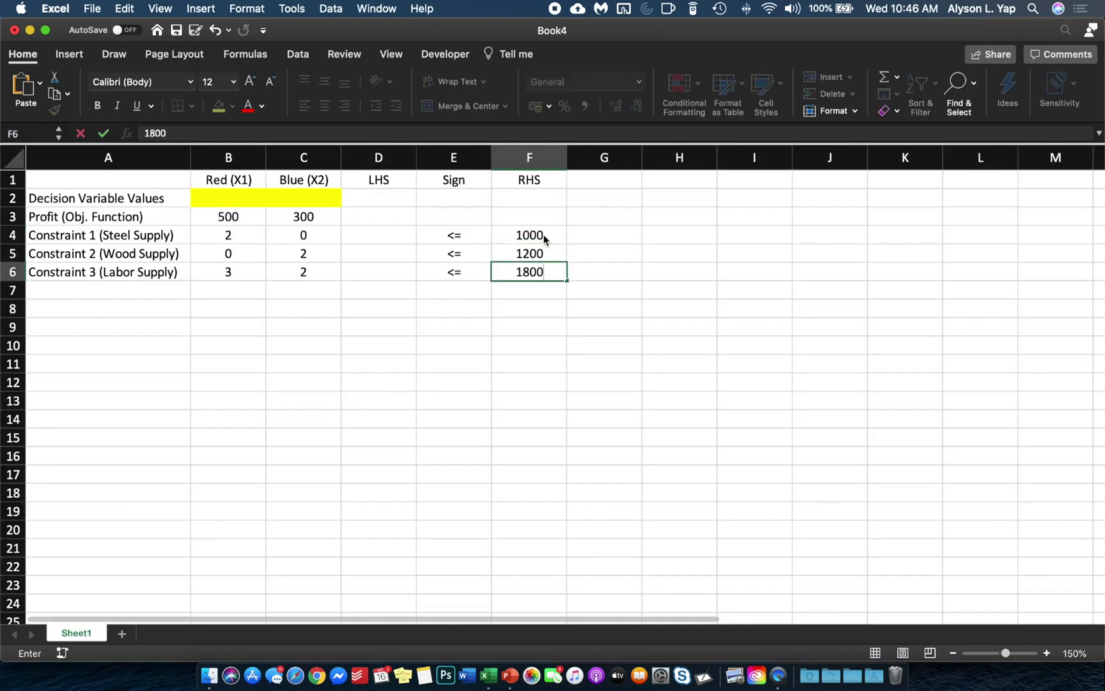
pyautogui.press('Return')
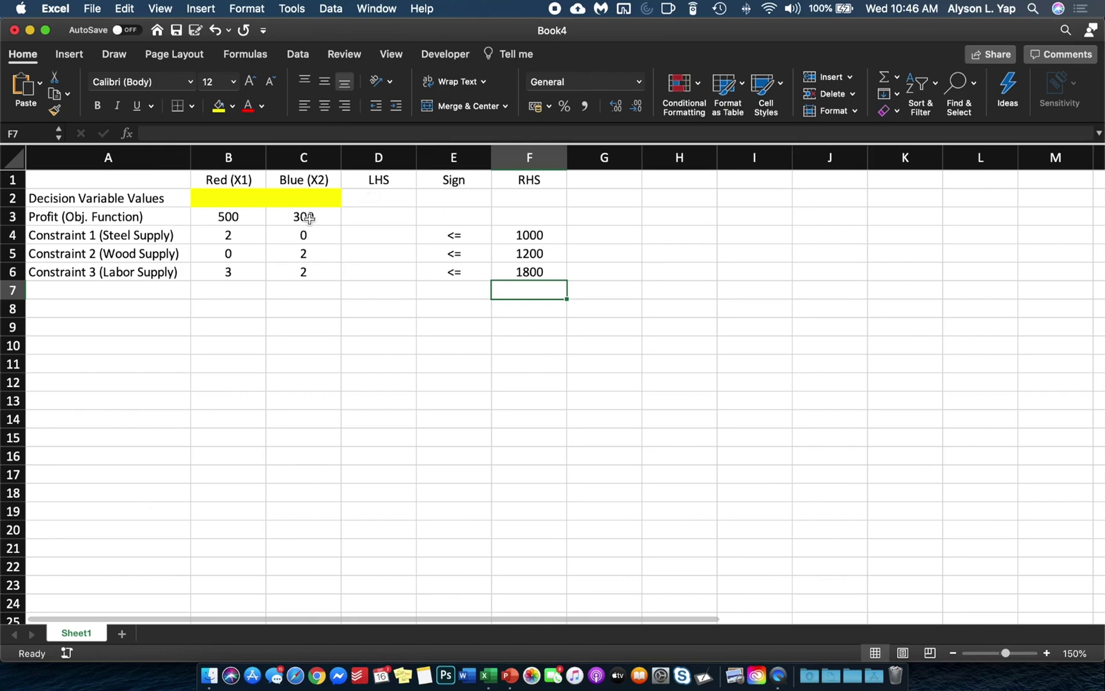
# Review the worksheet layout: variable columns B:C, the LHS, Sign and RHS headers, the decision variable row, and the rows from Profit down
pyautogui.click(229, 160)
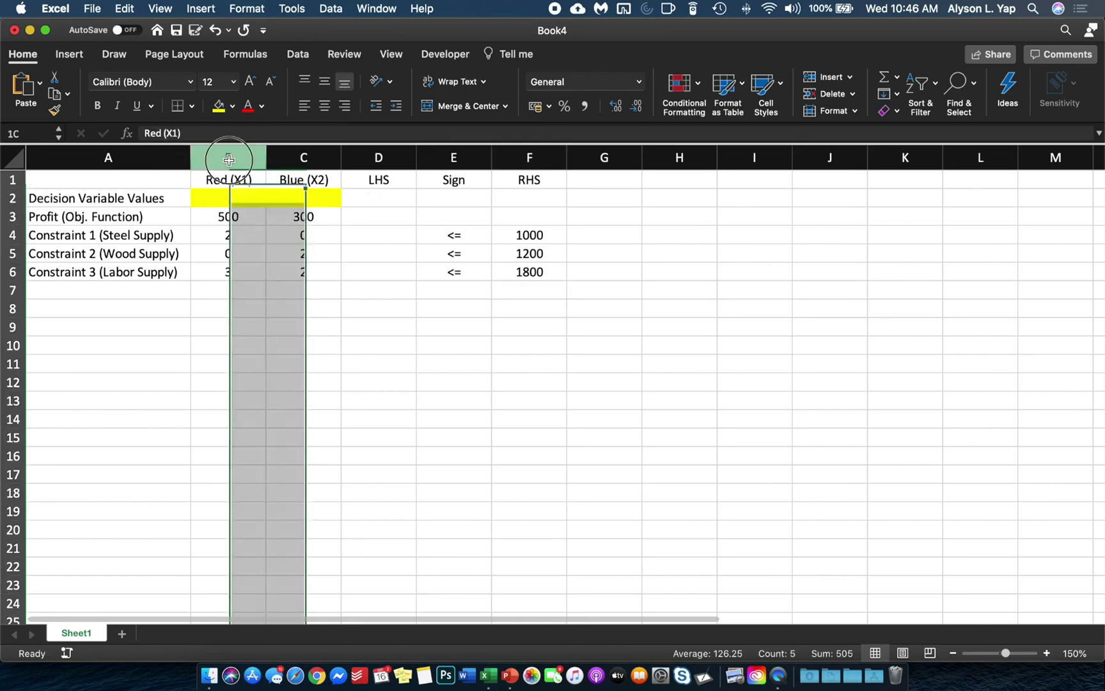
pyautogui.click(283, 161)
pyautogui.moveTo(246, 160); pyautogui.dragTo(294, 162)
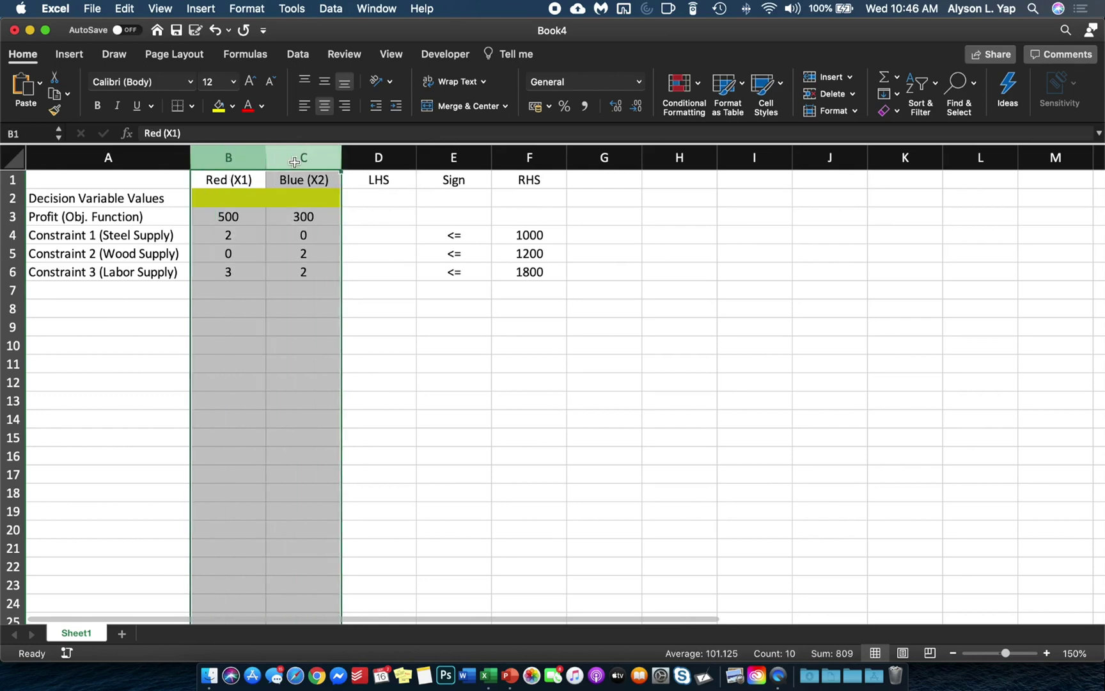
pyautogui.moveTo(221, 158); pyautogui.dragTo(275, 159)
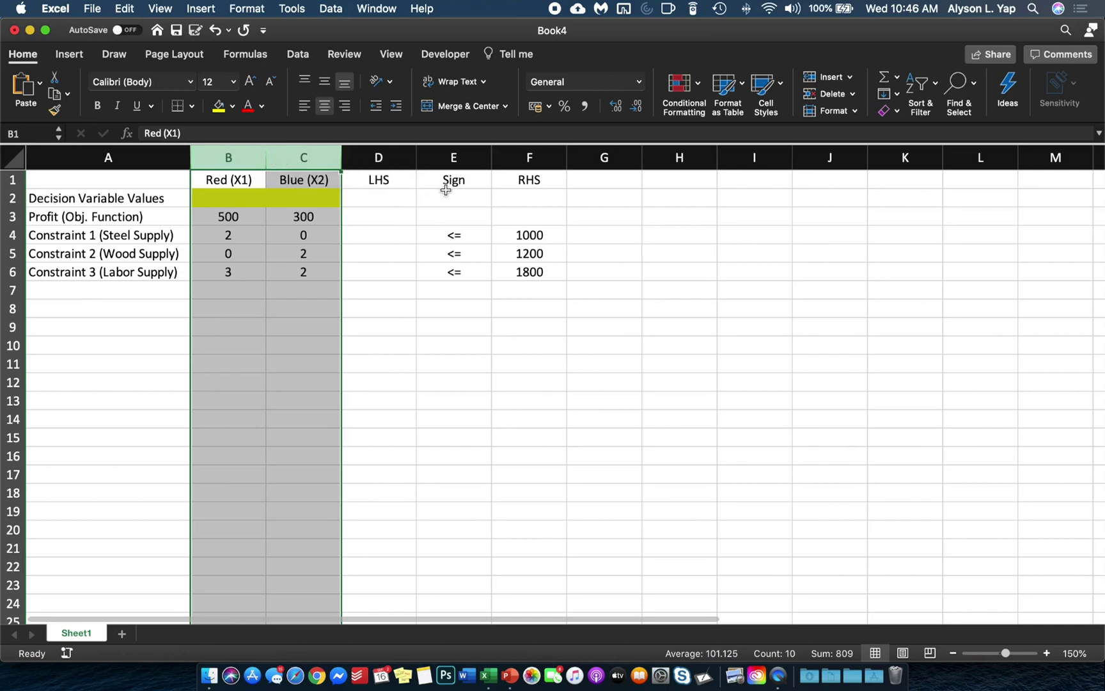
pyautogui.click(395, 182)
pyautogui.click(454, 183)
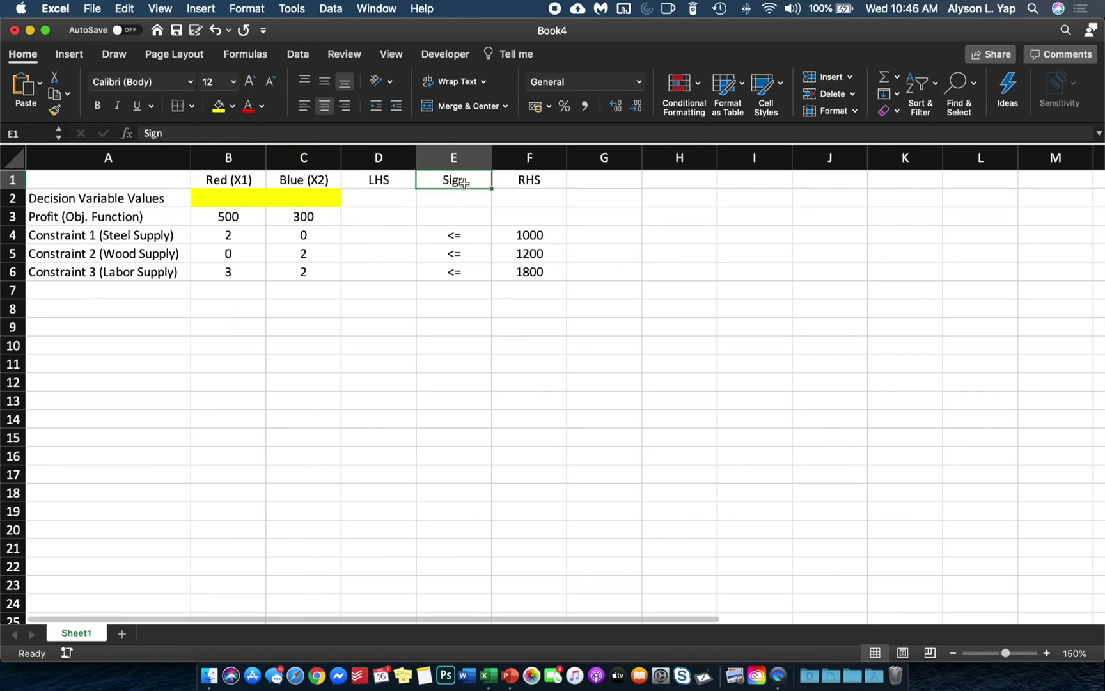
pyautogui.click(520, 184)
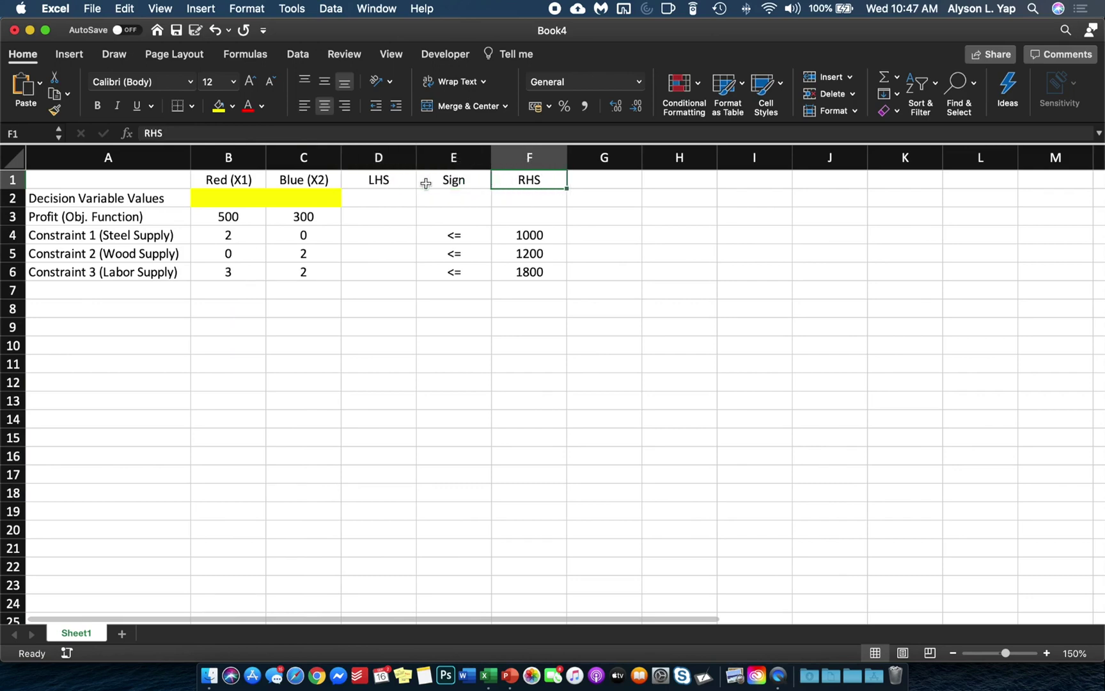
pyautogui.click(16, 198)
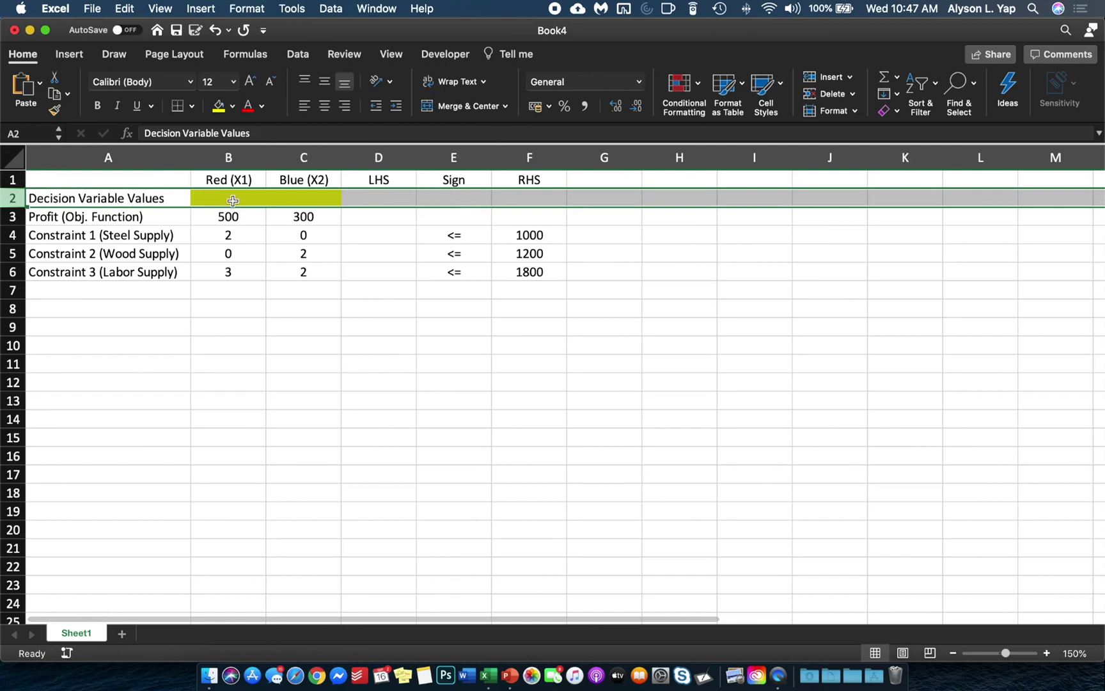
pyautogui.click(18, 217)
pyautogui.moveTo(18, 217); pyautogui.dragTo(8, 337)
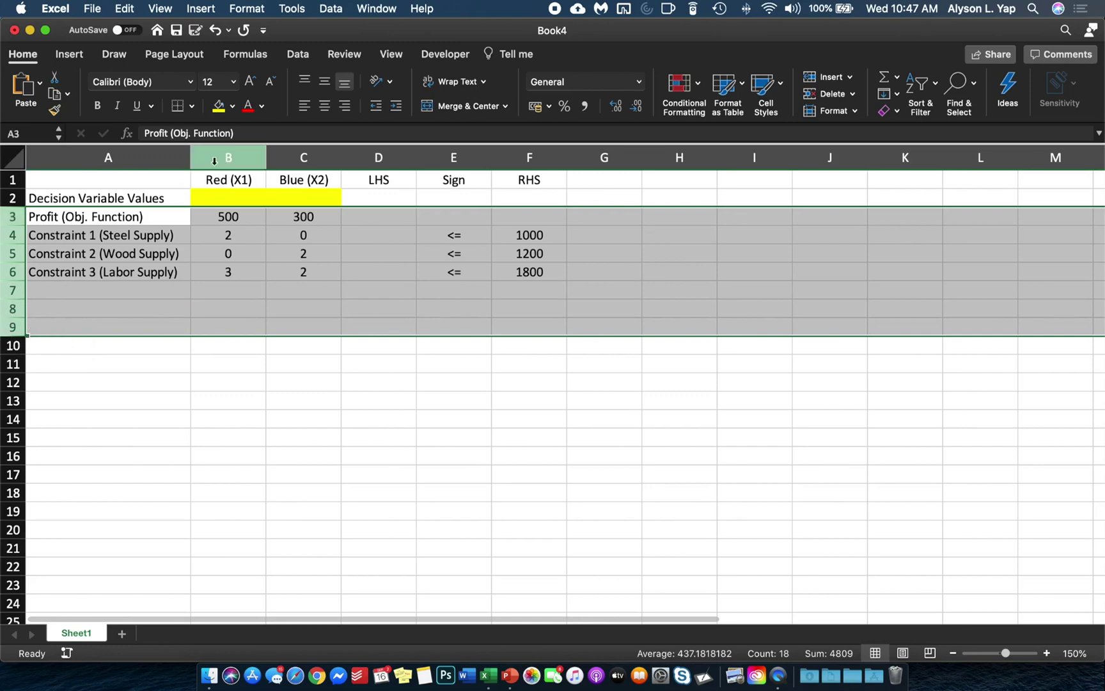
# Select the Profit row's LHS cell D3 and examine the objective function 500X1 + 300X2 on the PowerPoint slide
pyautogui.click(401, 216)
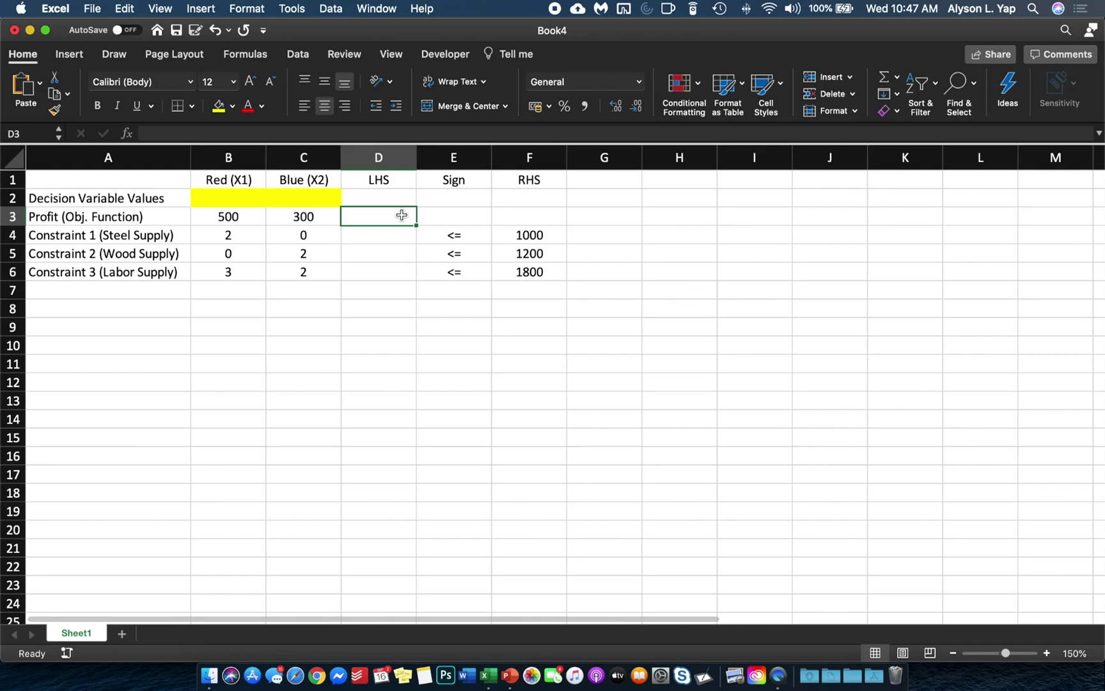
pyautogui.press('super+Tab')
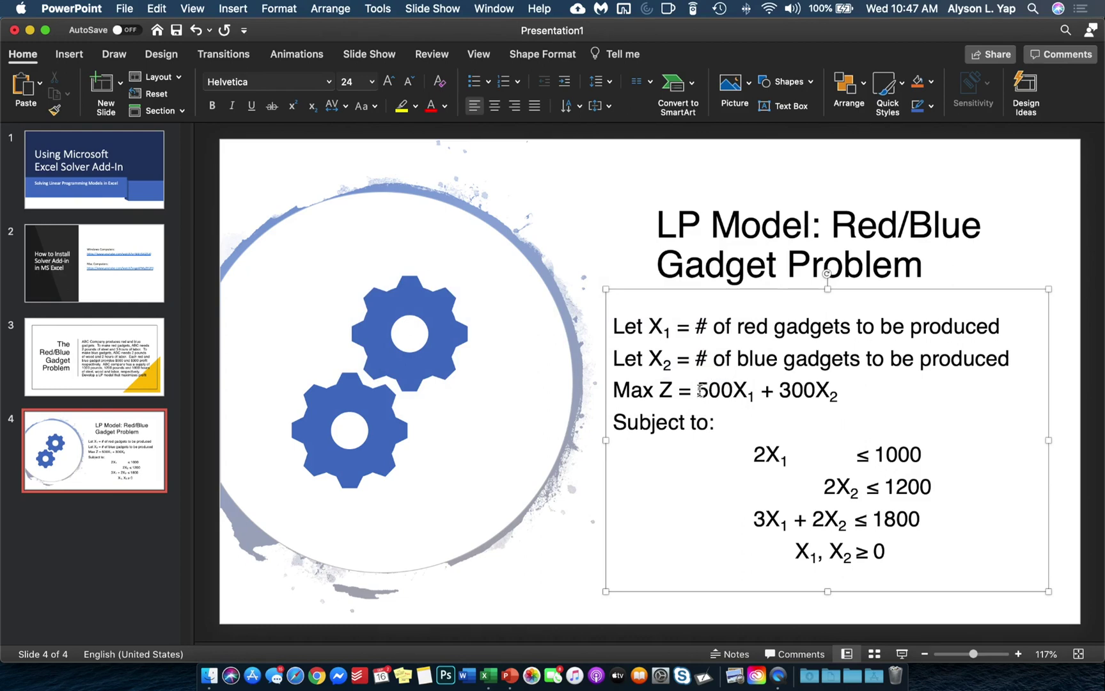
pyautogui.moveTo(698, 391); pyautogui.dragTo(755, 396)
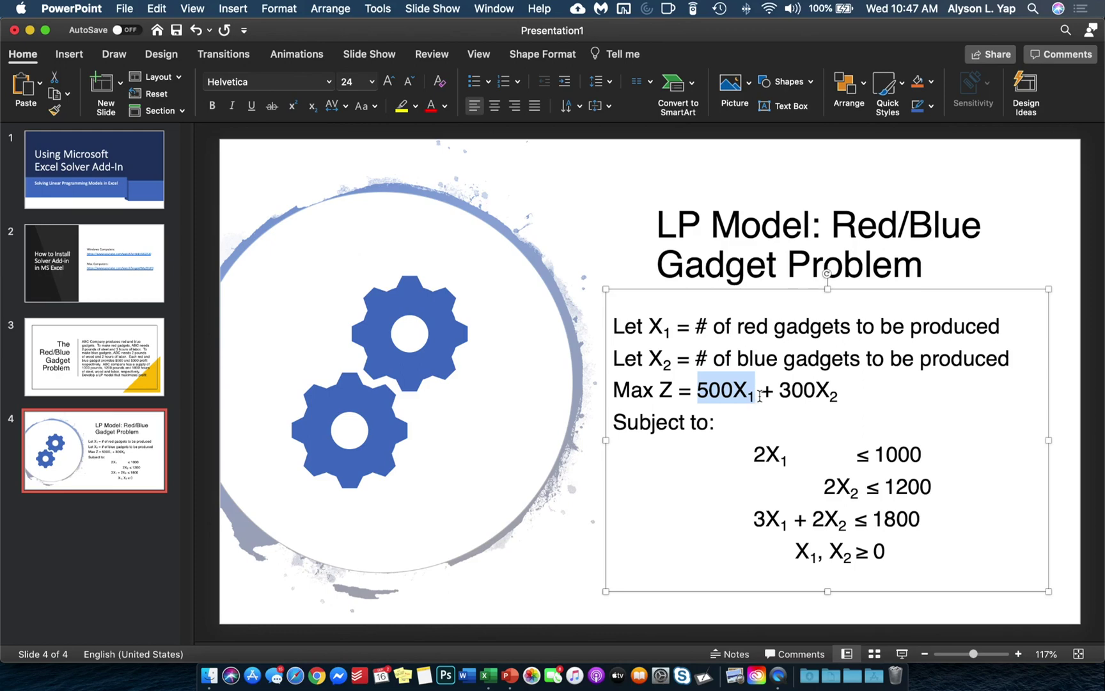
pyautogui.keyDown('shift'); pyautogui.click(838, 397); pyautogui.keyUp('shift')
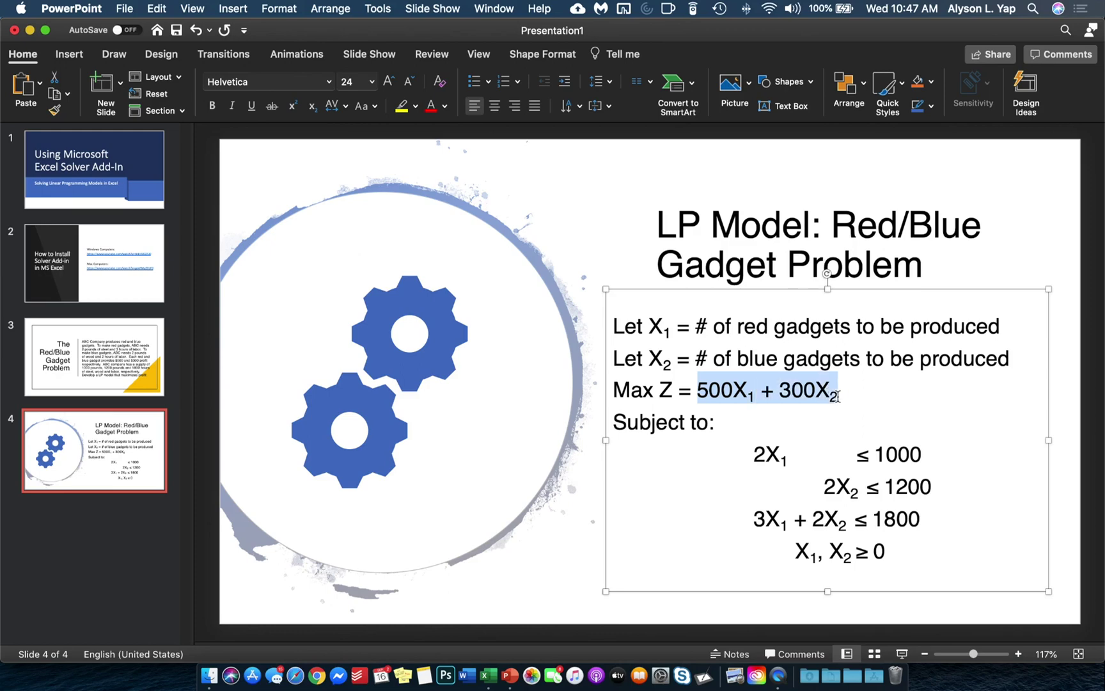
# Return to Excel and enter the objective function formula =B3*B2+C3*C2 in the Profit row's LHS cell D3
pyautogui.press('super+Tab')
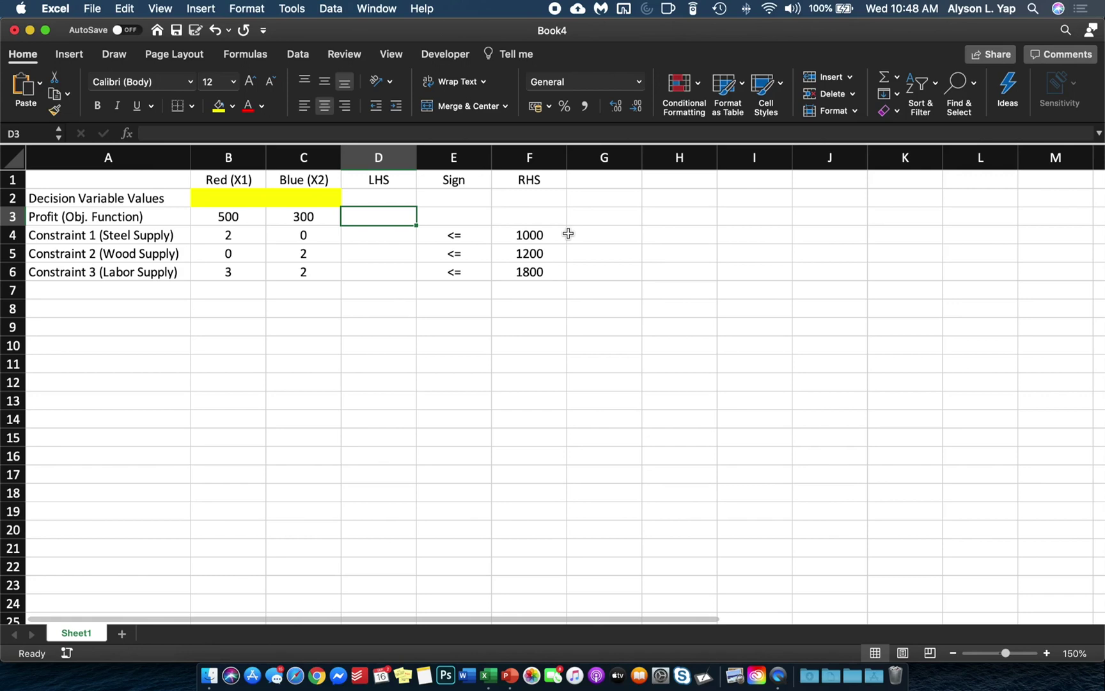
pyautogui.write('=')
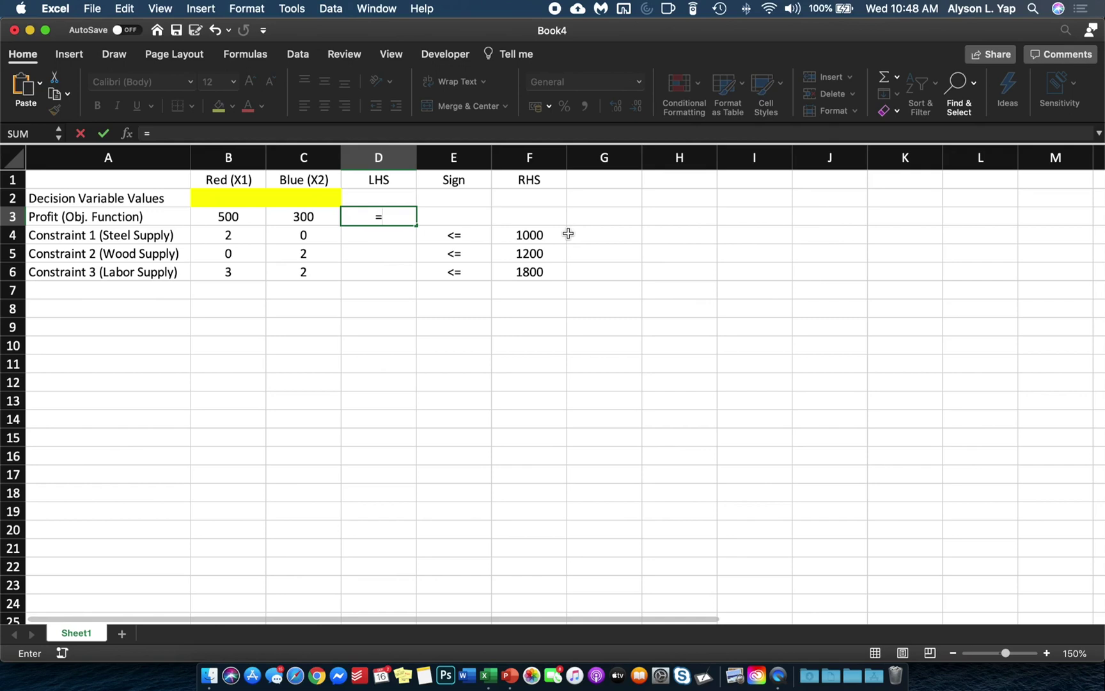
pyautogui.press('Left')
pyautogui.press('Left')
pyautogui.write('*')
pyautogui.press('Up')
pyautogui.press('Up')
pyautogui.press('Left')
pyautogui.press('Down')
pyautogui.press('Left')
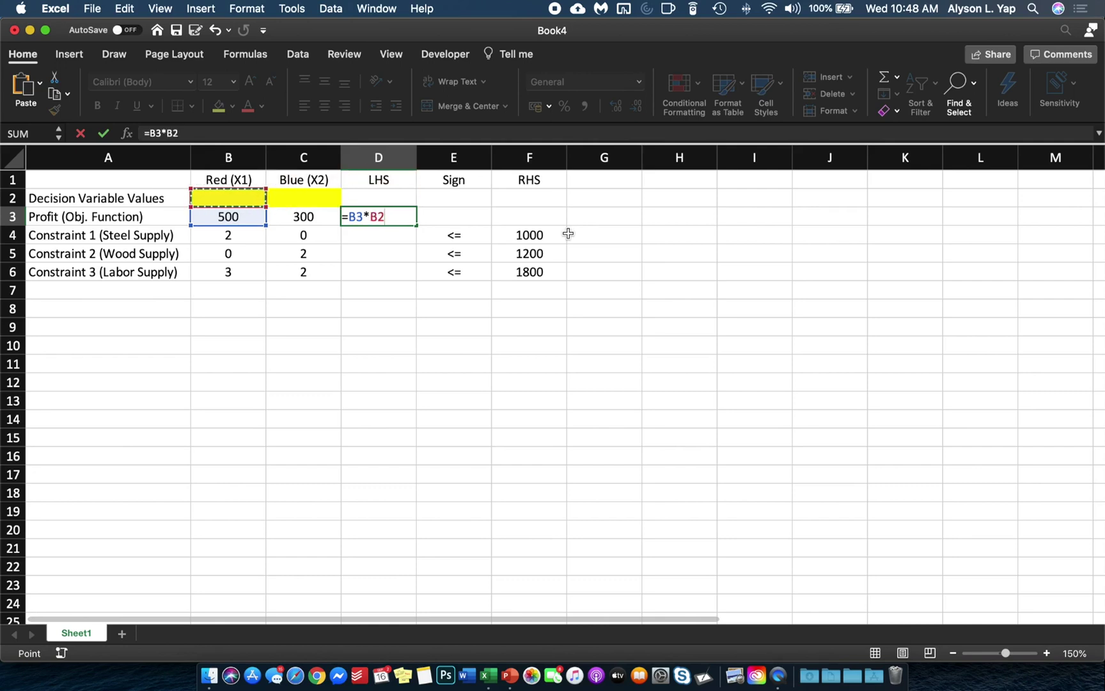
pyautogui.write('+')
pyautogui.press('Left')
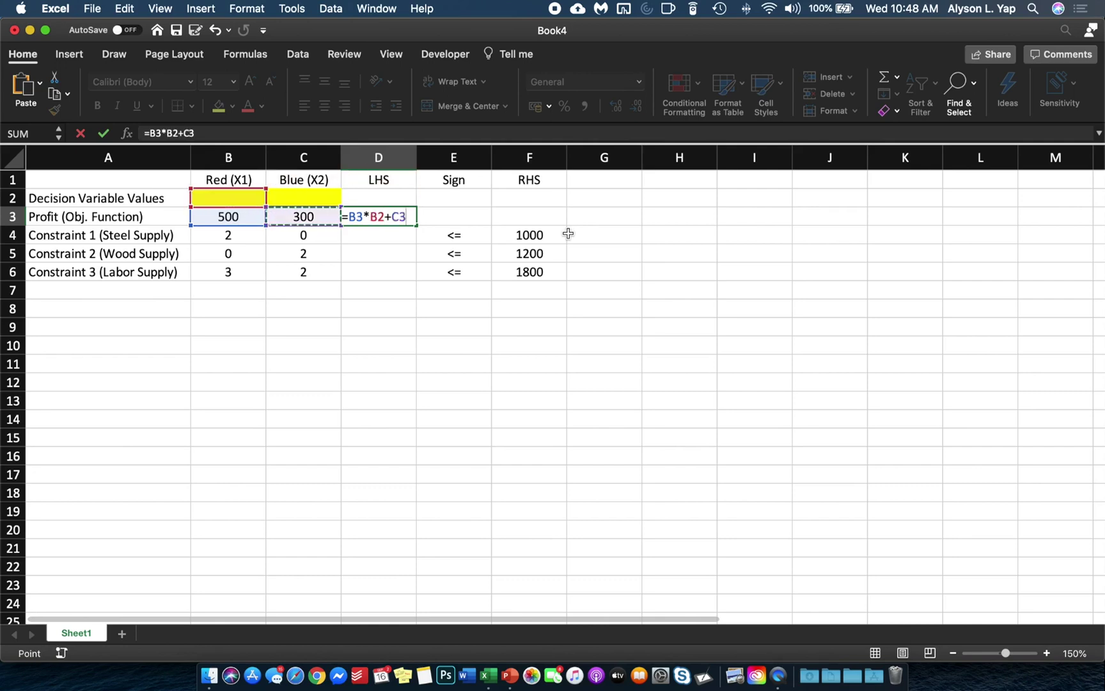
pyautogui.write('*')
pyautogui.press('Left')
pyautogui.press('Up')
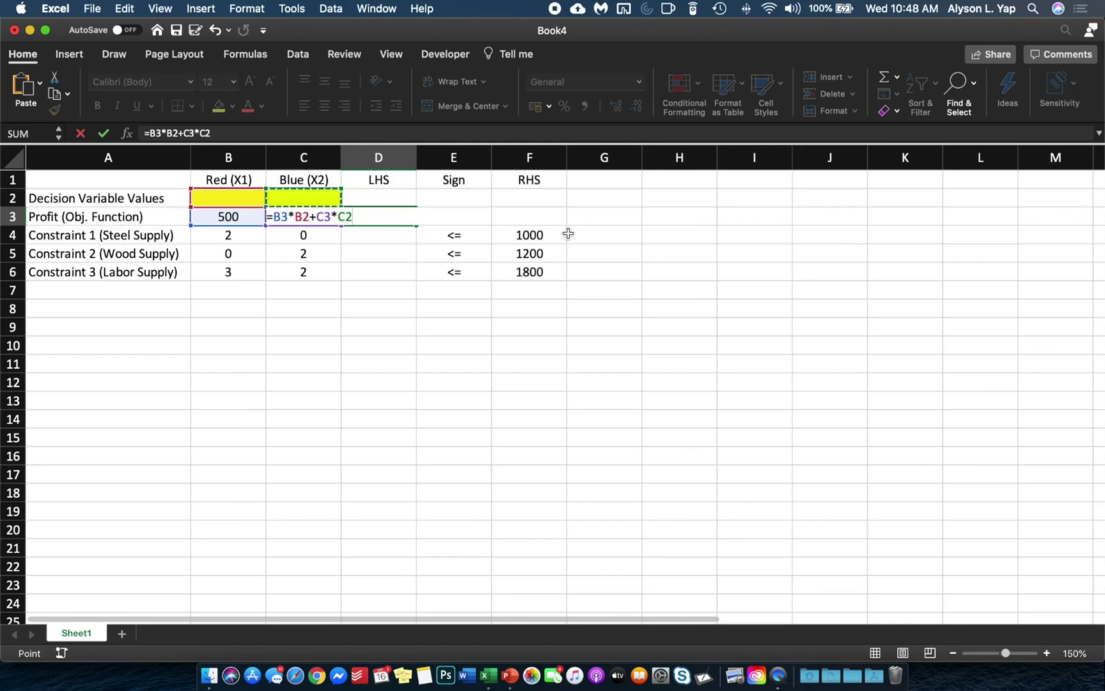
pyautogui.press('Return')
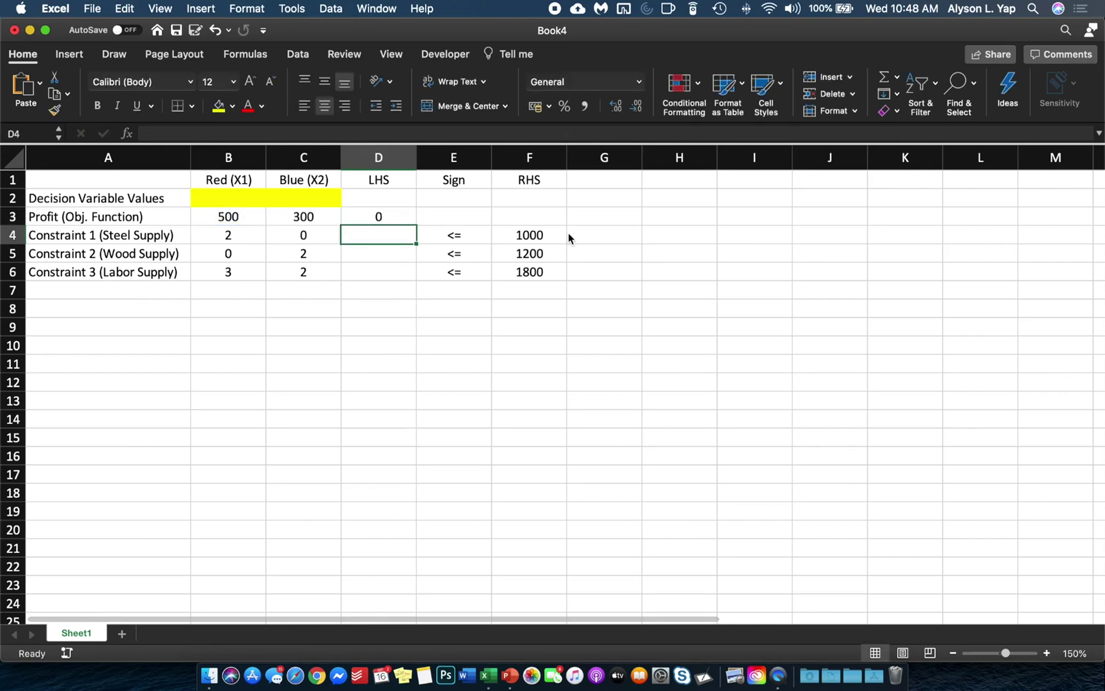
# Test the Profit row's LHS formula by entering trial decision variable values of 100 in B2 and 200 in C2
pyautogui.press('Up')
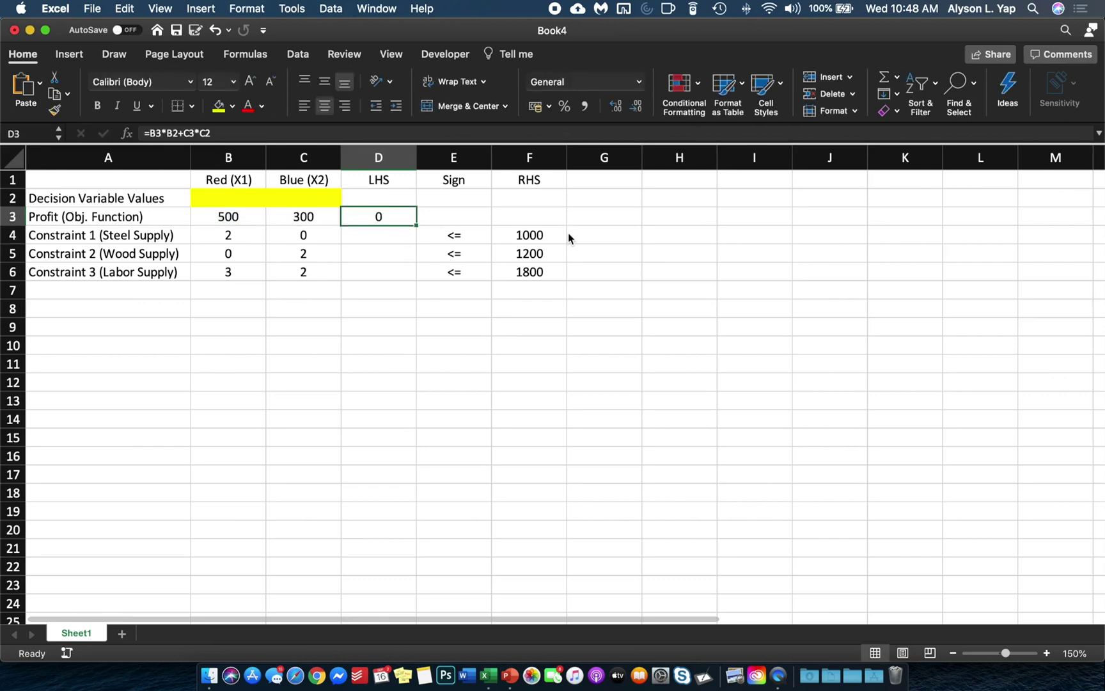
pyautogui.press('Up')
pyautogui.press('Left')
pyautogui.press('Left')
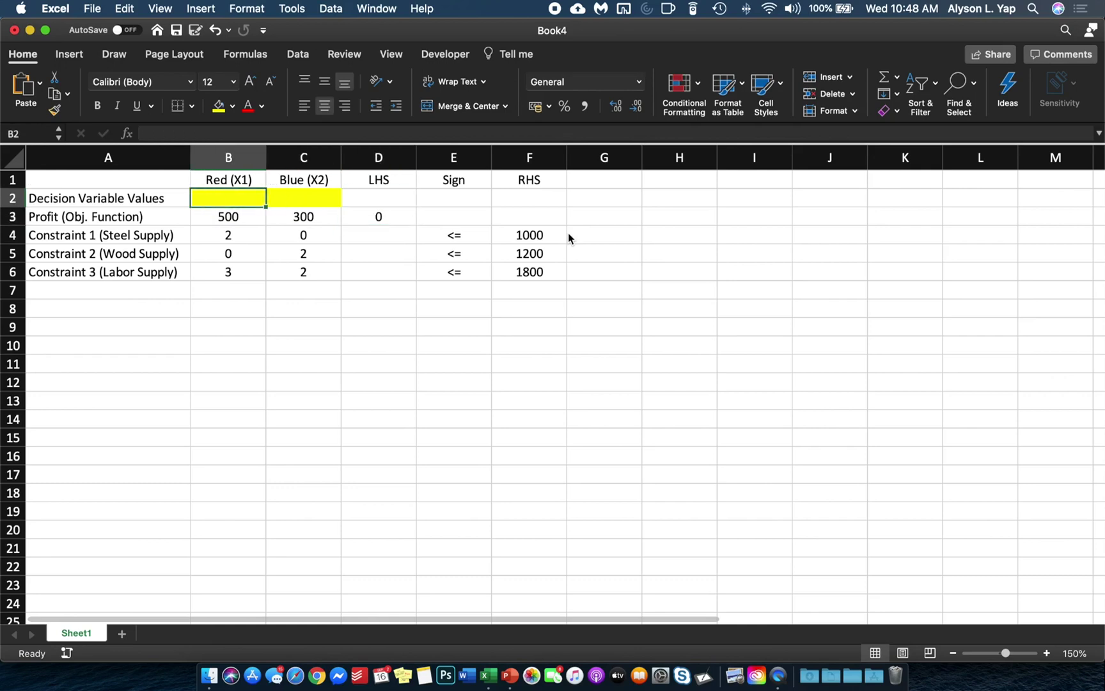
pyautogui.hotkey('shift', 'Right')
pyautogui.press('Left')
pyautogui.press('Right')
pyautogui.write('100')
pyautogui.press('Tab')
pyautogui.write('200')
pyautogui.press('Tab')
pyautogui.press('Tab')
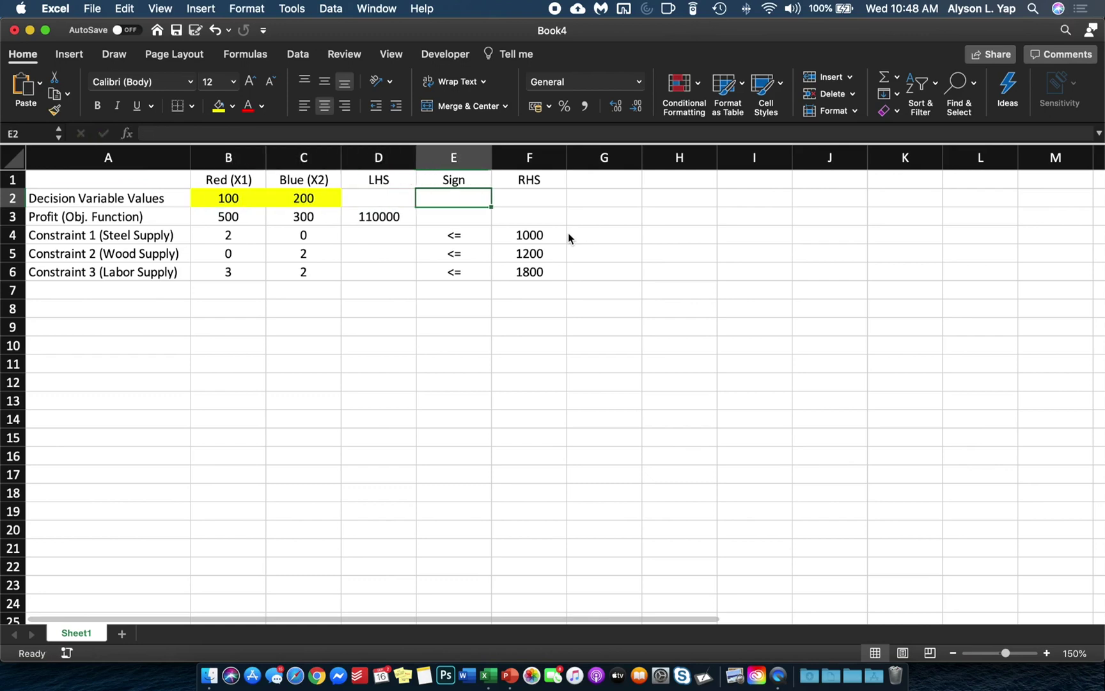
pyautogui.press('Left')
pyautogui.press('Down')
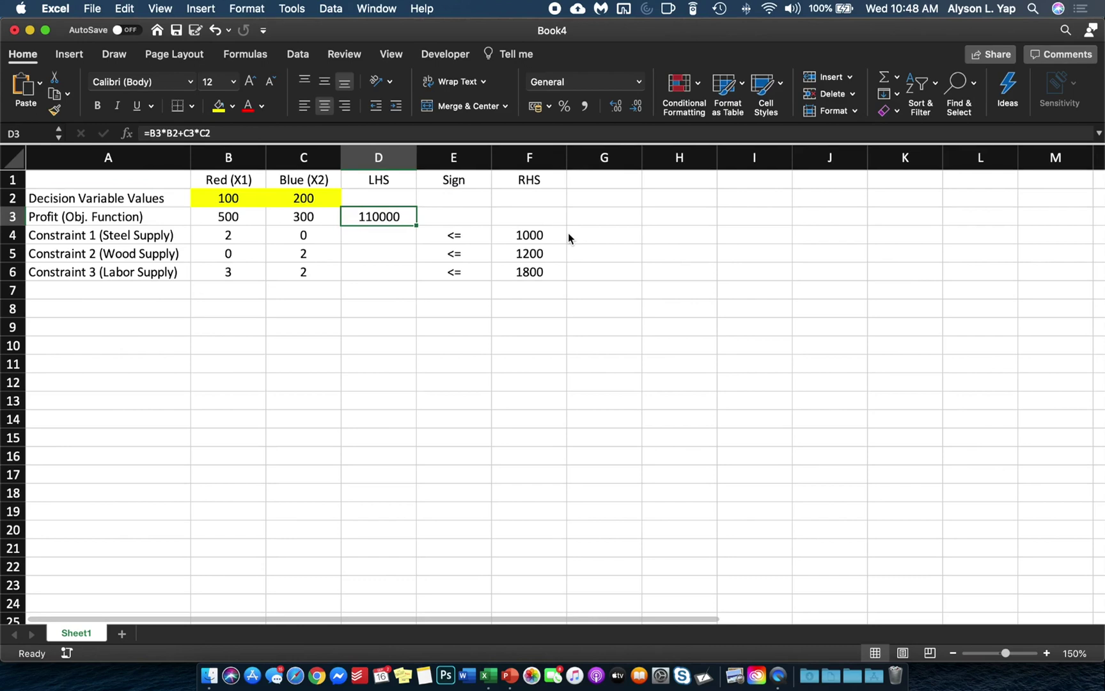
# Clear the trial decision variable values from B2:C2
pyautogui.press('Up')
pyautogui.press('Left')
pyautogui.hotkey('shift', 'Left')
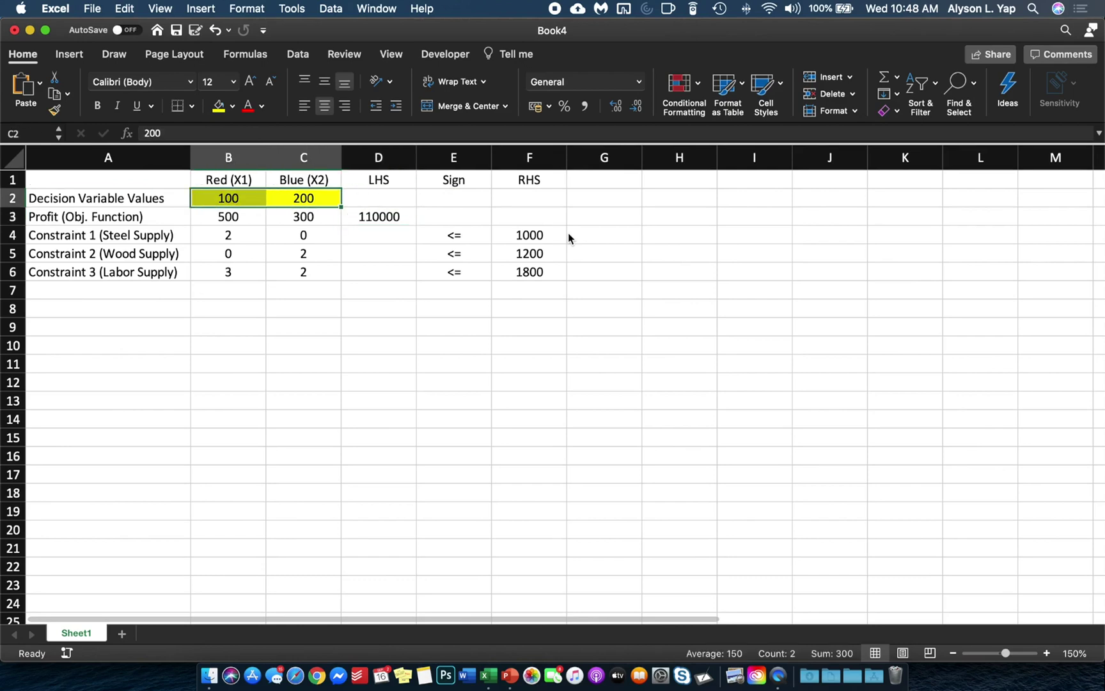
pyautogui.press('Delete')
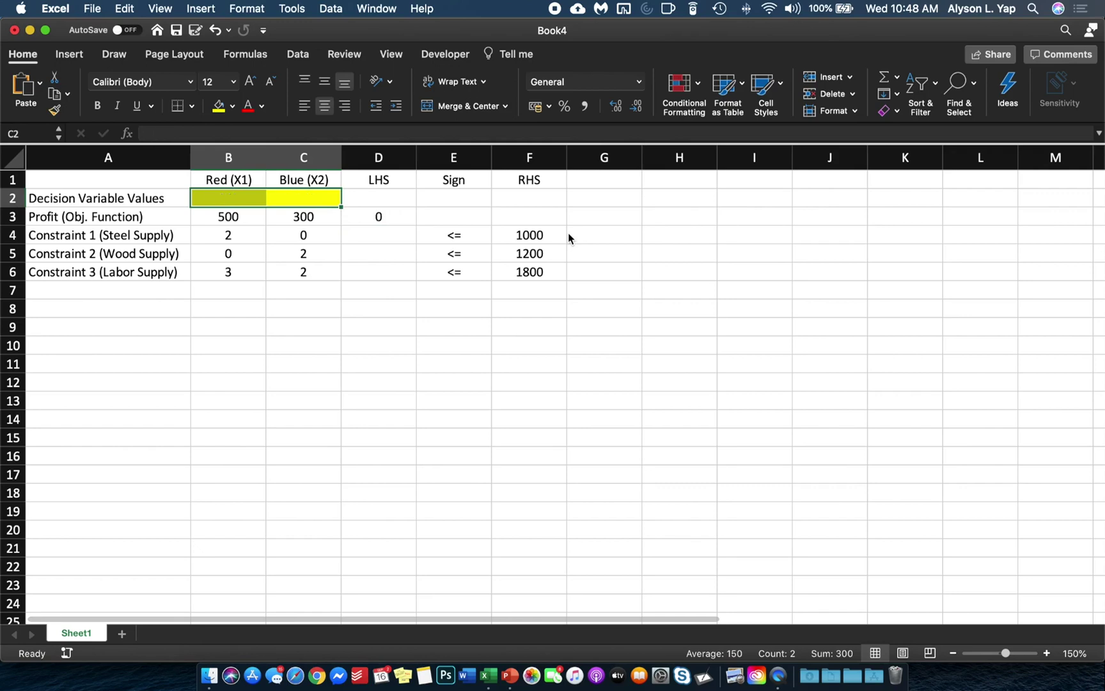
# Select the Steel Supply row's LHS cell D4 and examine the first constraint's left-hand side, 2X1, on the PowerPoint slide
pyautogui.press('Right')
pyautogui.press('Down')
pyautogui.press('Down')
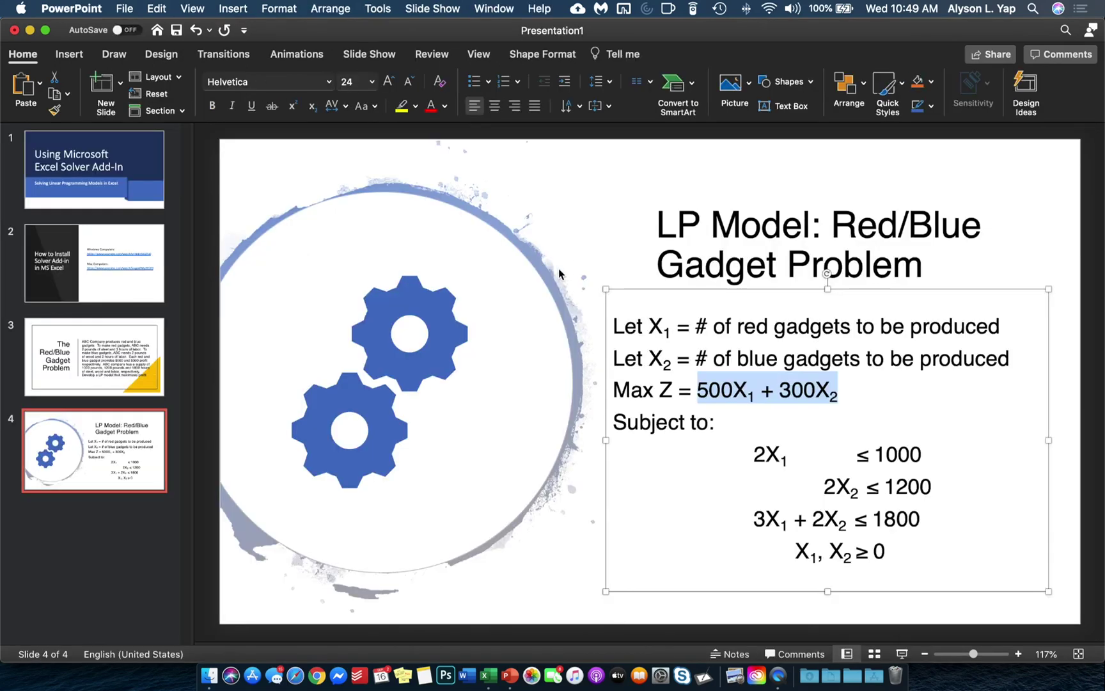
pyautogui.moveTo(754, 458); pyautogui.dragTo(857, 464)
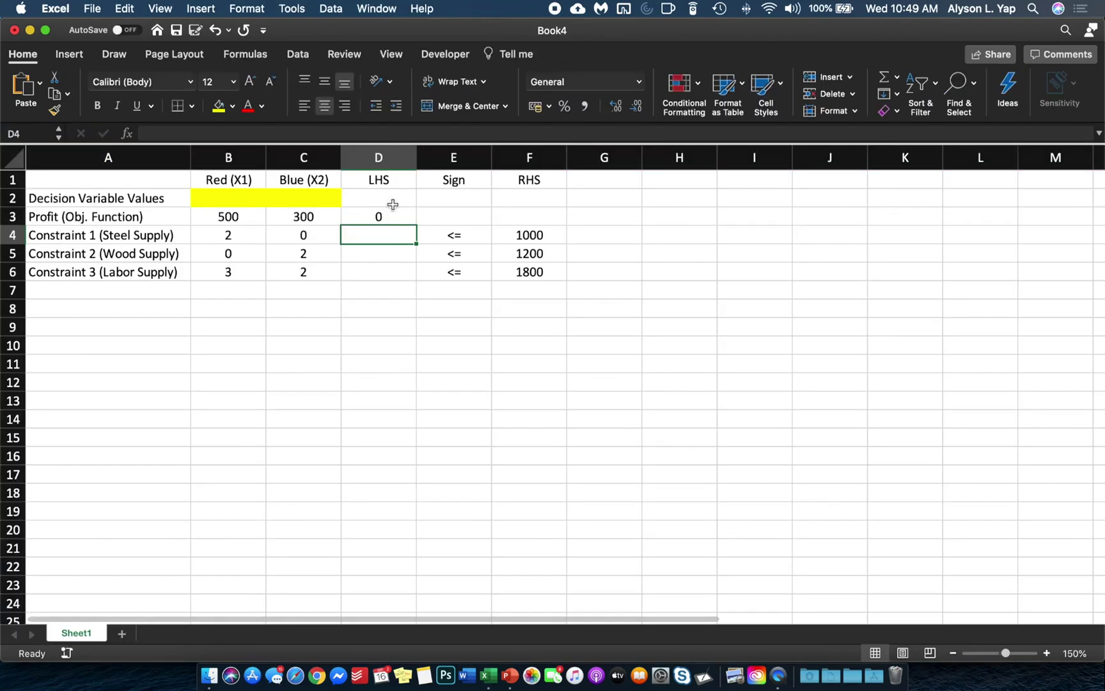
# Return to Excel and enter the formula =B4*B2+C4*C2 in the Steel Supply row's LHS cell D4
pyautogui.write('=')
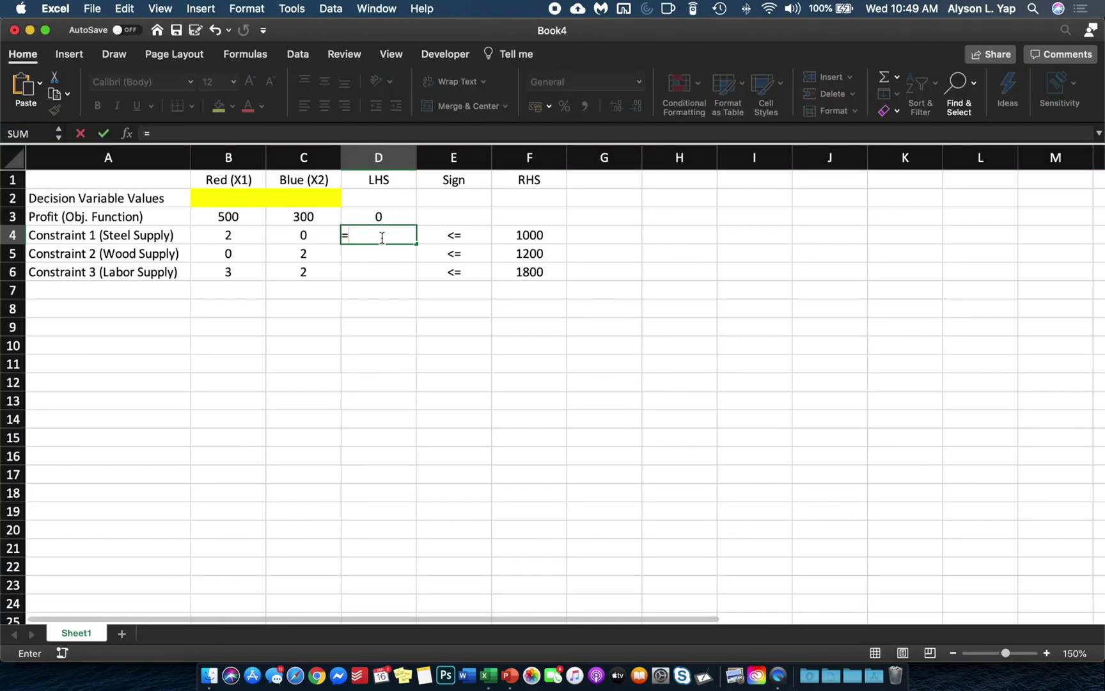
pyautogui.press('Left')
pyautogui.press('Left')
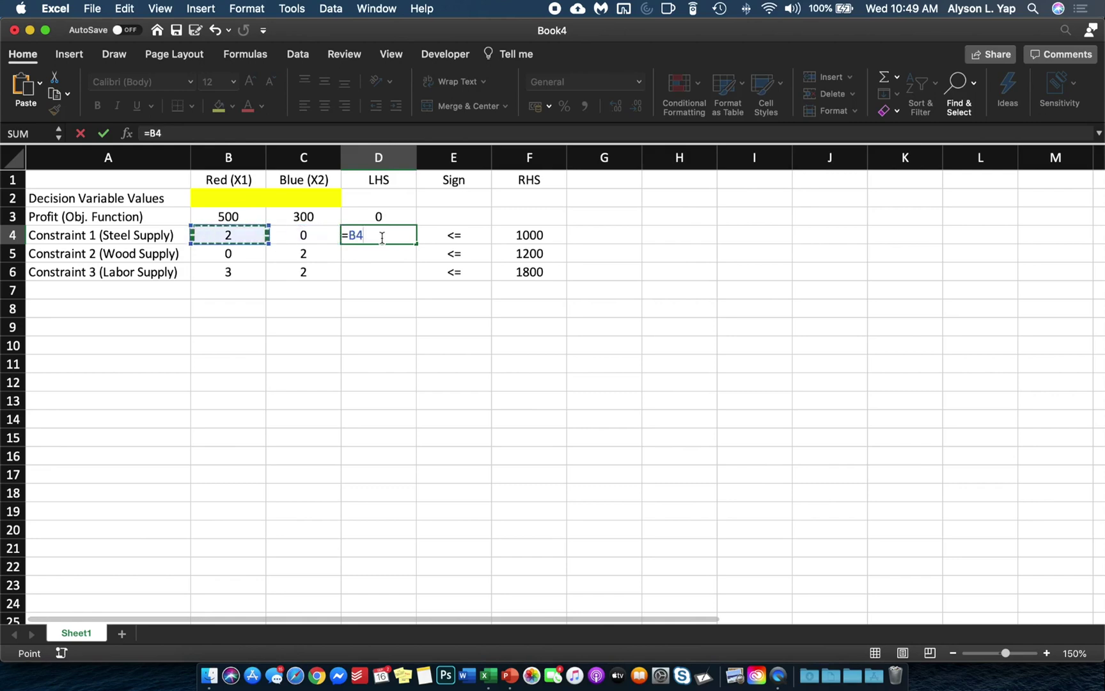
pyautogui.write('*')
pyautogui.press('Up')
pyautogui.press('Up')
pyautogui.press('Left')
pyautogui.press('Left')
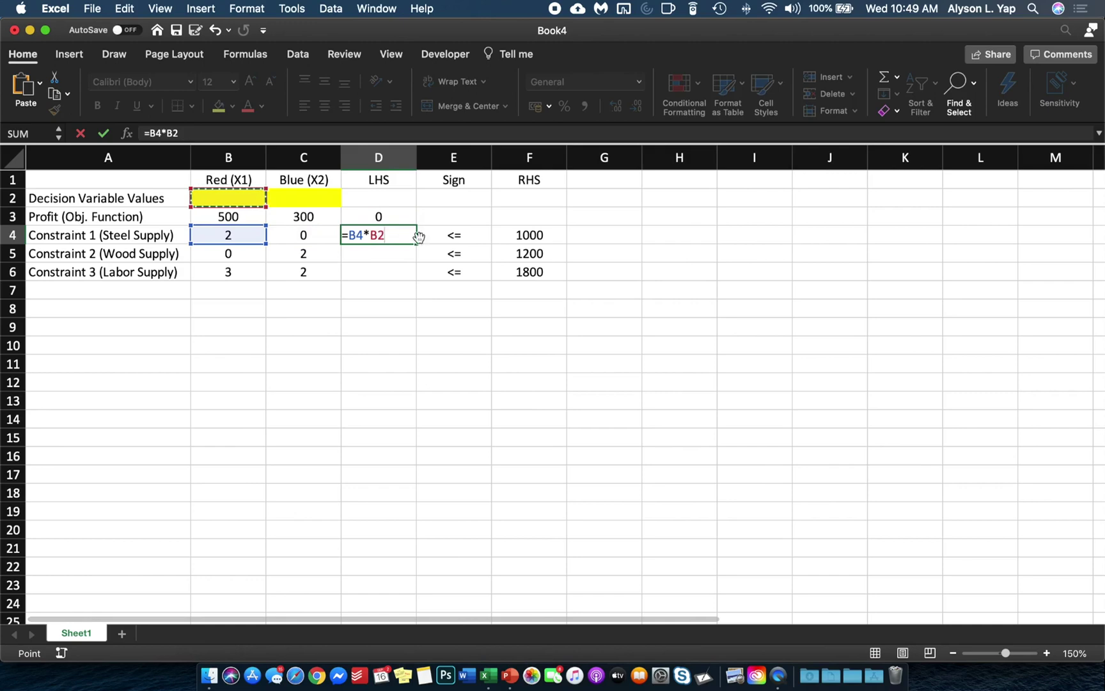
pyautogui.write('+C4*')
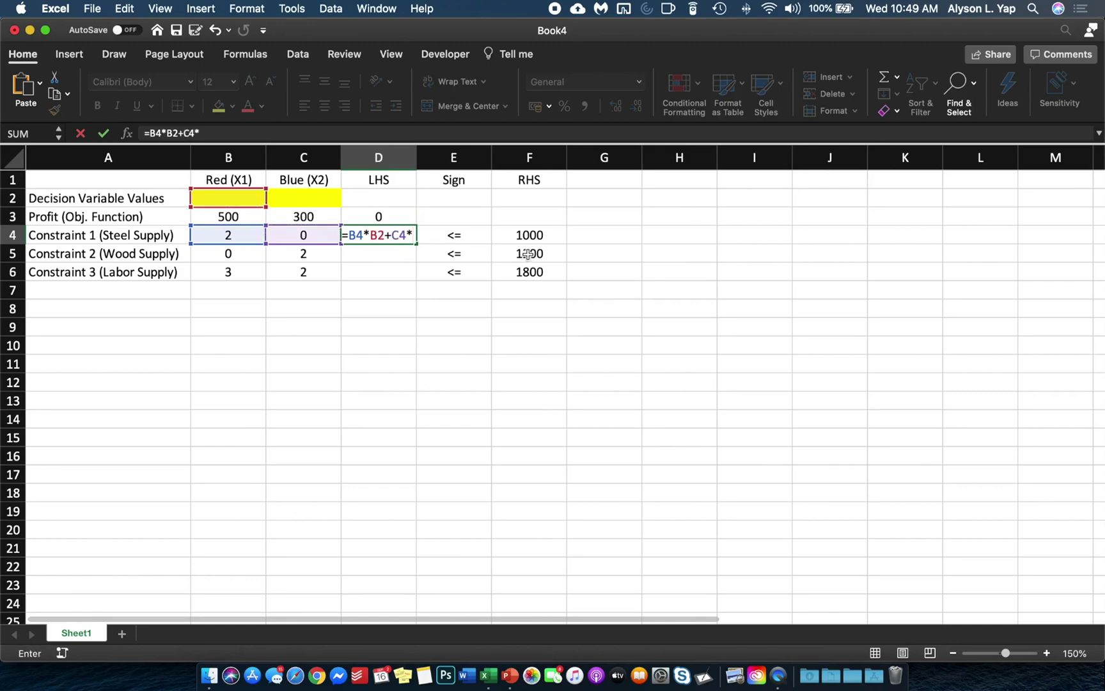
pyautogui.press('Up')
pyautogui.press('Up')
pyautogui.press('Left')
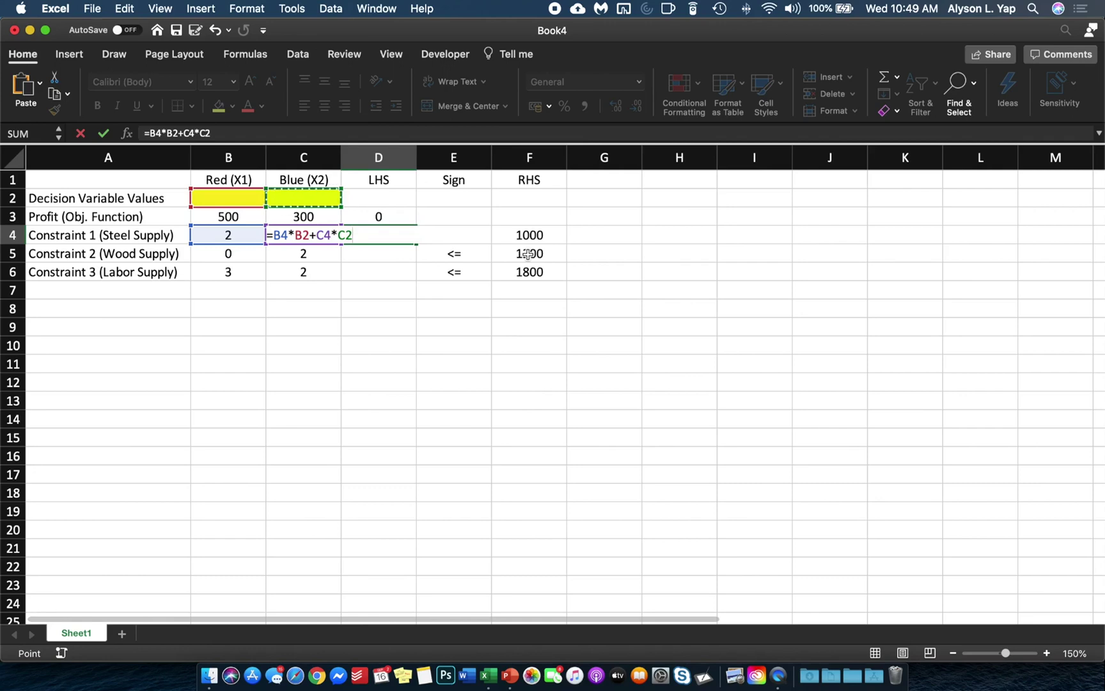
pyautogui.press('Return')
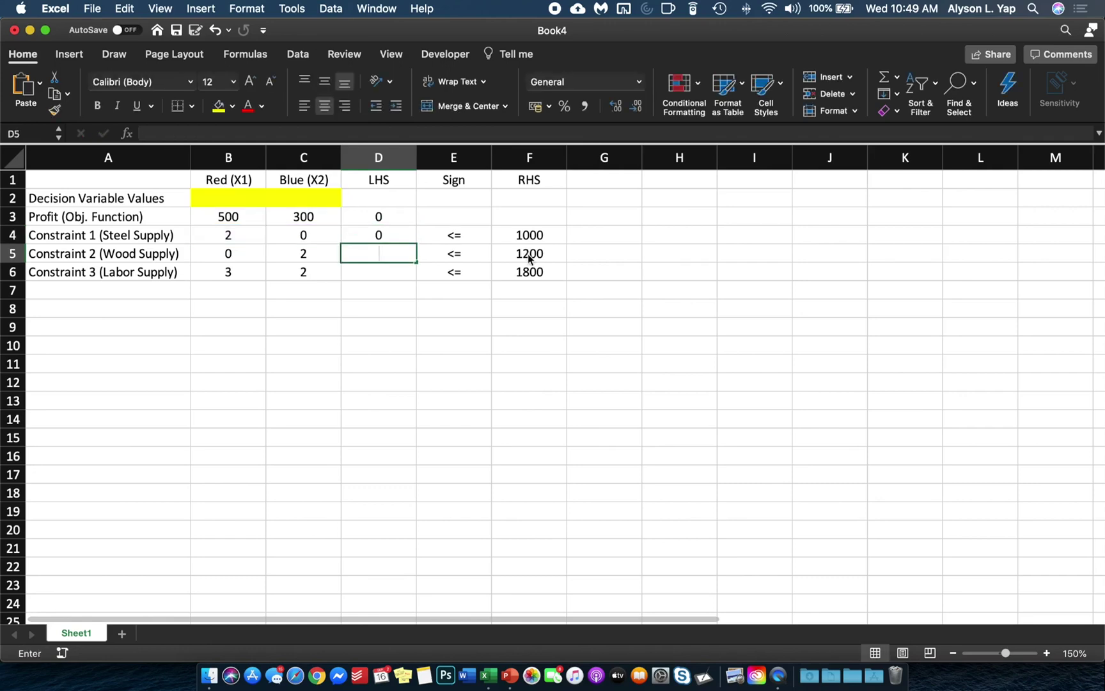
# Enter the formula =B5*B2+C5*C2 in the Wood Supply row's LHS cell D5
pyautogui.write('=')
pyautogui.press('Left')
pyautogui.press('Left')
pyautogui.write('*')
pyautogui.press('Up')
pyautogui.press('Up')
pyautogui.press('Up')
pyautogui.press('Left')
pyautogui.press('Left')
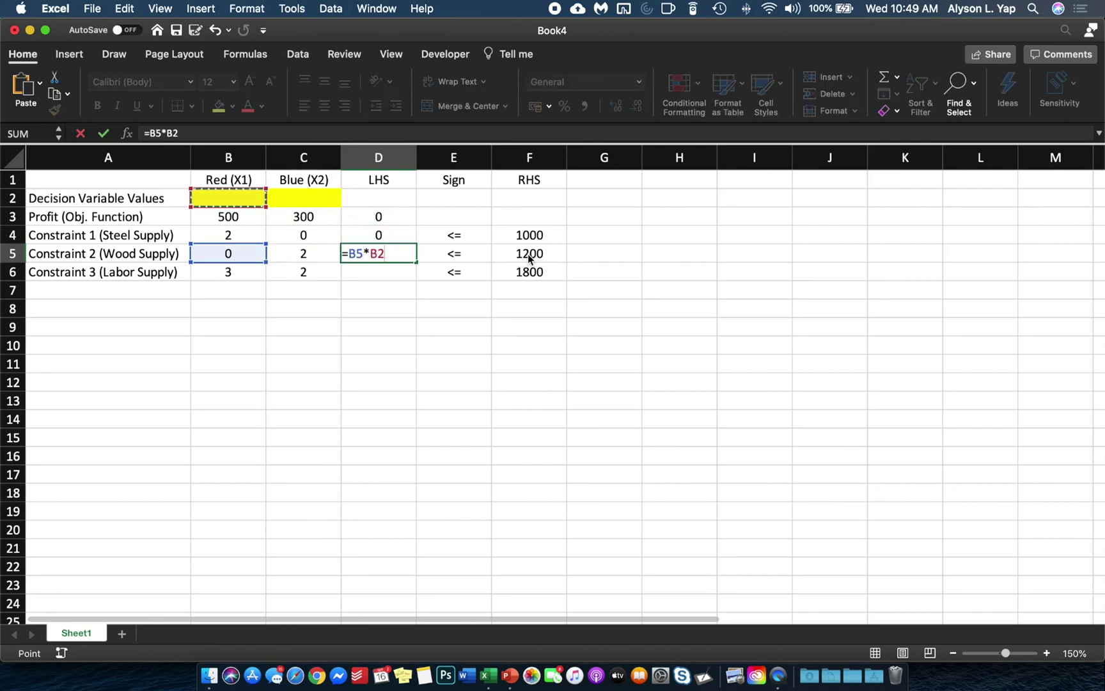
pyautogui.write('+')
pyautogui.press('Left')
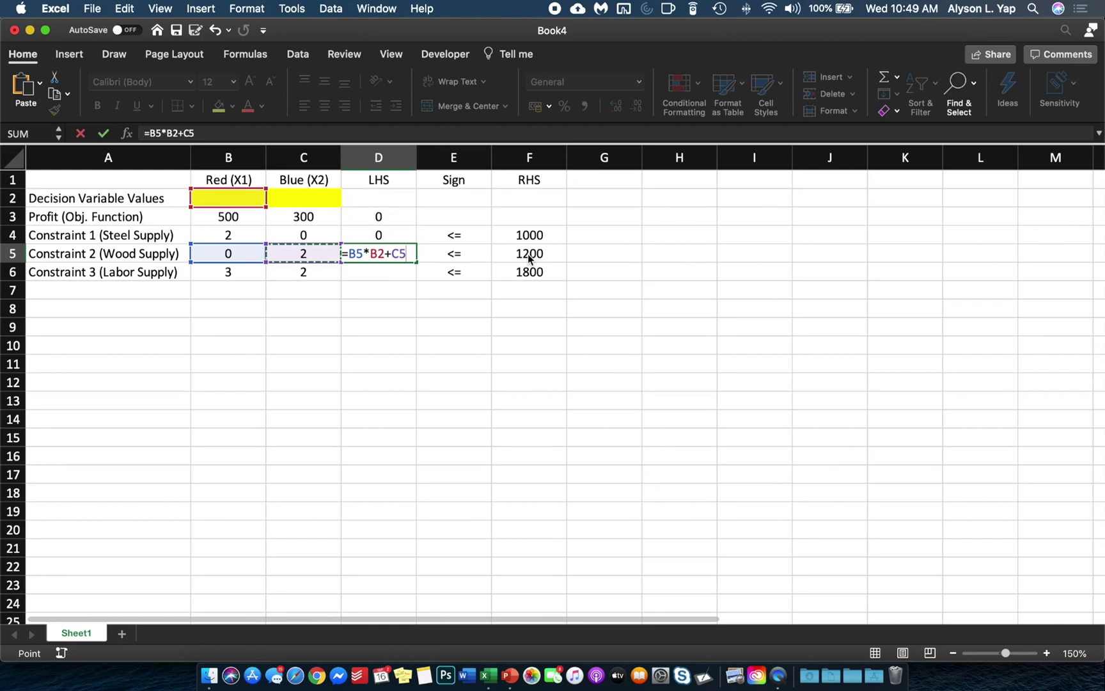
pyautogui.write('*')
pyautogui.press('Up')
pyautogui.press('Up')
pyautogui.press('Up')
pyautogui.press('Left')
pyautogui.press('Return')
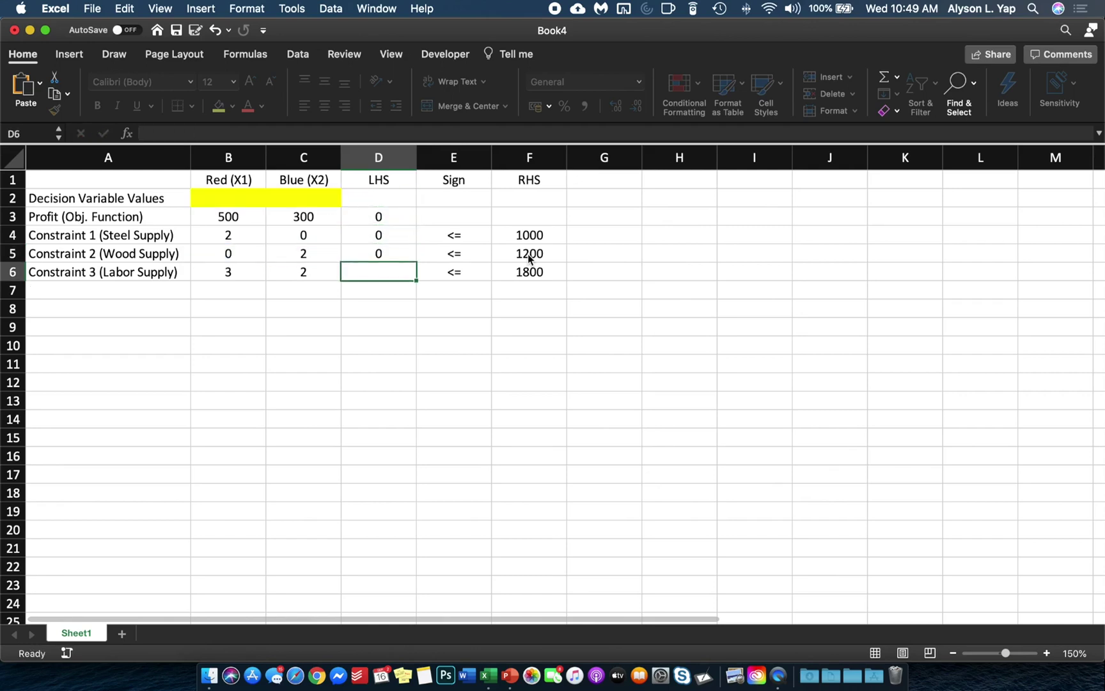
# Enter the formula =B6*B2+C6*C2 in the Labor Supply row's LHS cell D6
pyautogui.write('=')
pyautogui.press('Left')
pyautogui.press('Left')
pyautogui.press('Left')
pyautogui.press('Right')
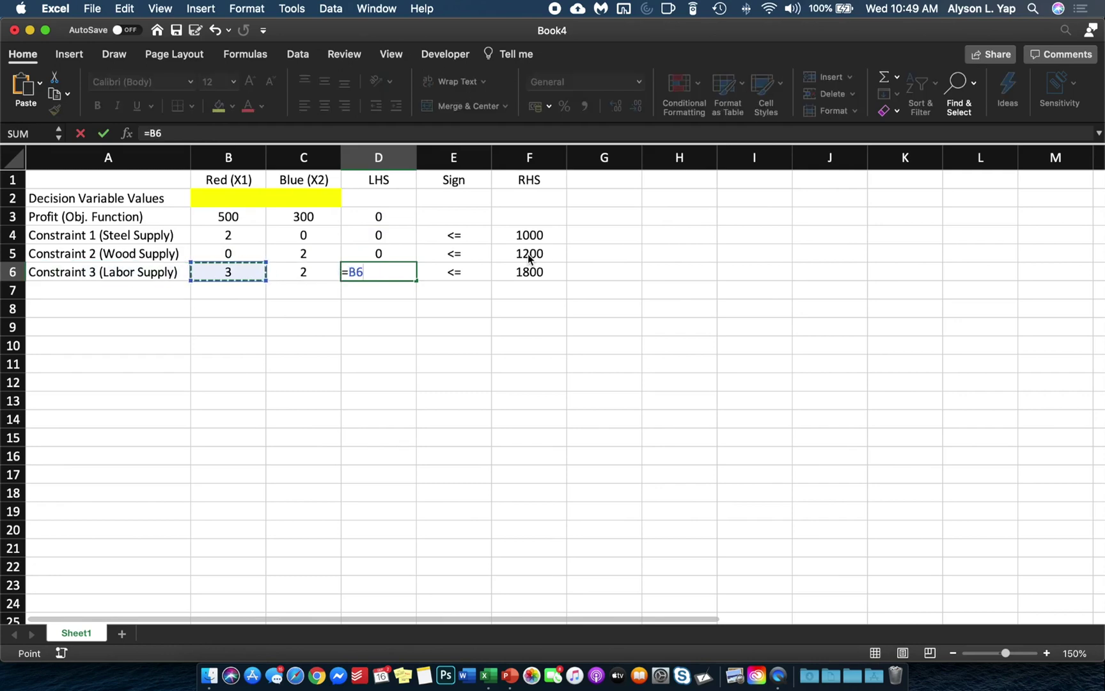
pyautogui.write('*')
pyautogui.press('Up')
pyautogui.press('Up')
pyautogui.press('Up')
pyautogui.press('Up')
pyautogui.press('Left')
pyautogui.press('Left')
pyautogui.write('+')
pyautogui.press('Left')
pyautogui.write('*')
pyautogui.press('Up')
pyautogui.press('Up')
pyautogui.press('Up')
pyautogui.press('Up')
pyautogui.press('Left')
pyautogui.press('Return')
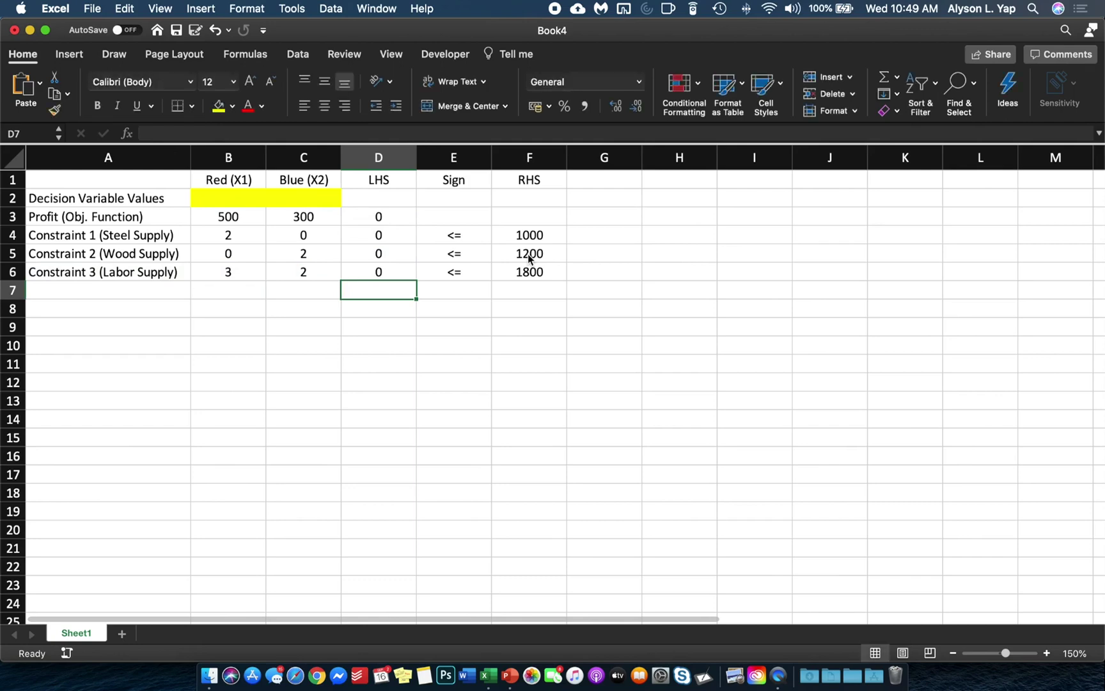
# Switch the worksheet to show the formulas in the cells instead of their results
pyautogui.press('Up')
pyautogui.press('Right')
pyautogui.press('Right')
pyautogui.press('Right')
pyautogui.press('Right')
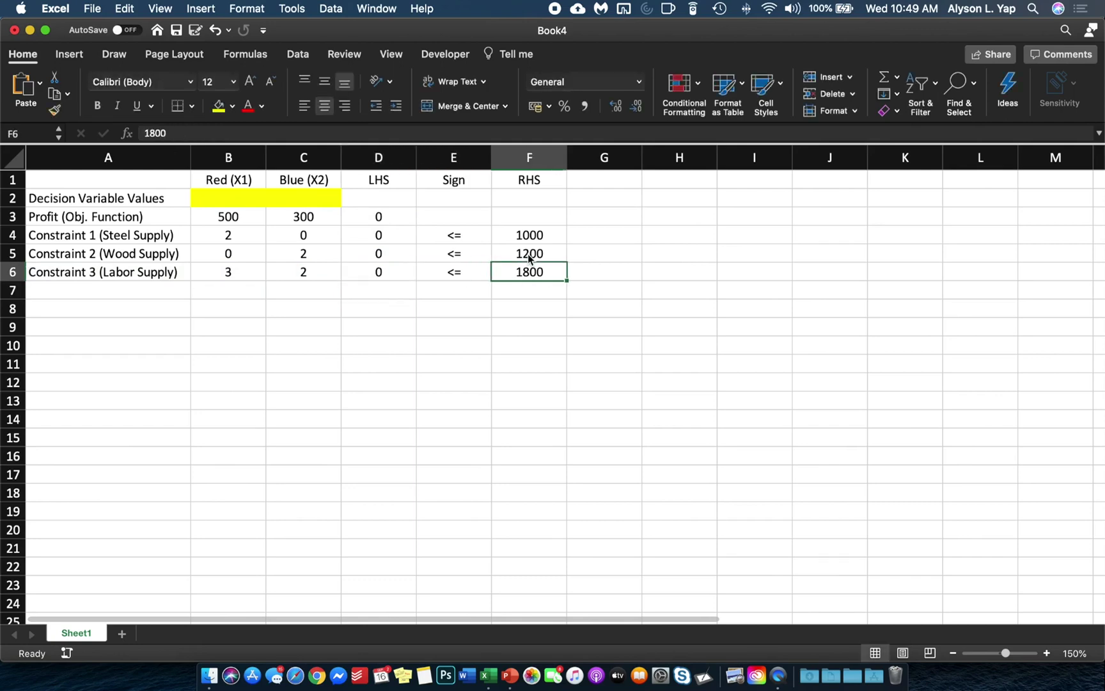
pyautogui.hotkey('ctrl', '`')
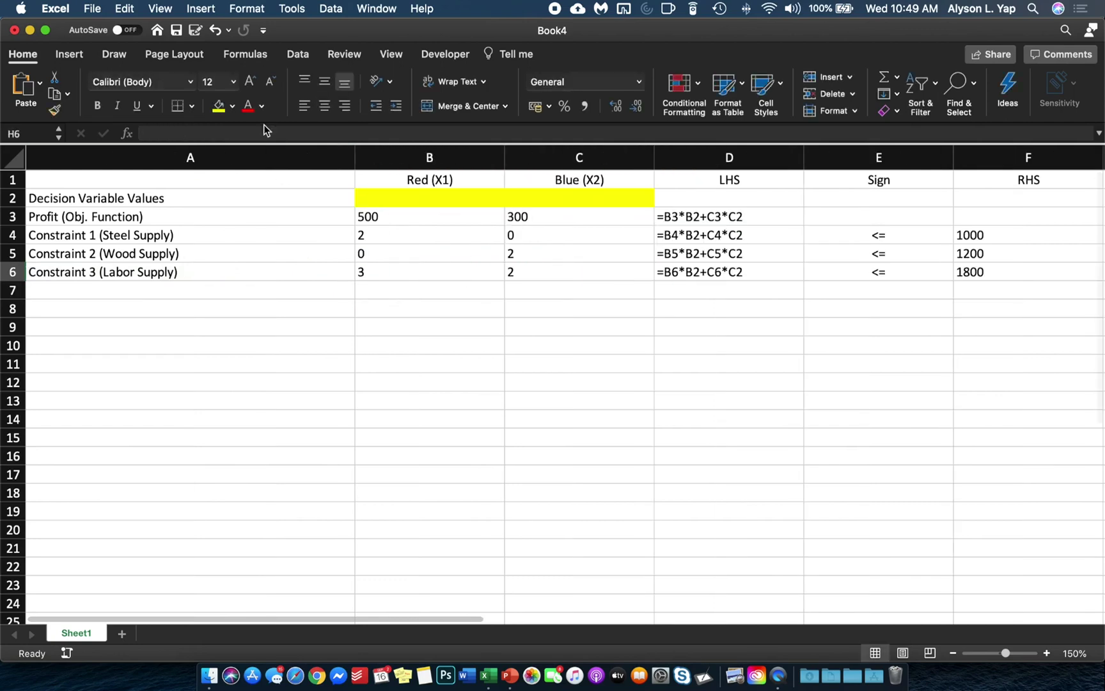
# Narrow columns A through E so the labels, coefficients, LHS formulas and signs fit closely
pyautogui.moveTo(356, 154); pyautogui.dragTo(199, 153)
pyautogui.moveTo(346, 165); pyautogui.dragTo(299, 165)
pyautogui.moveTo(449, 159); pyautogui.dragTo(389, 153)
pyautogui.moveTo(540, 160); pyautogui.dragTo(493, 156)
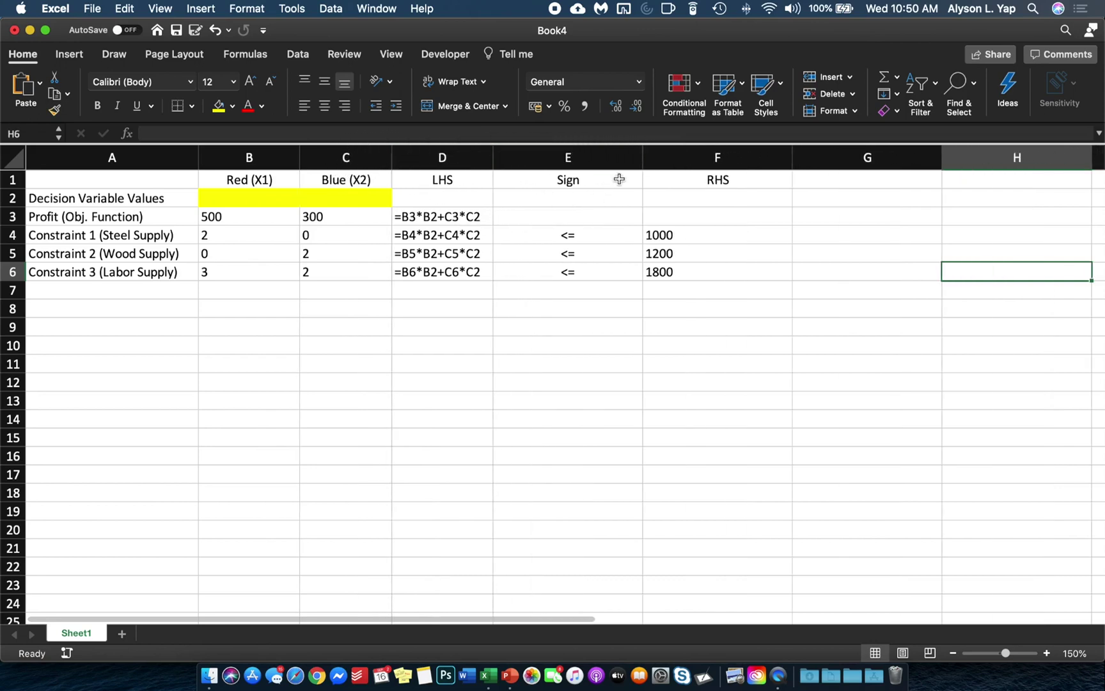
pyautogui.moveTo(642, 157); pyautogui.dragTo(528, 157)
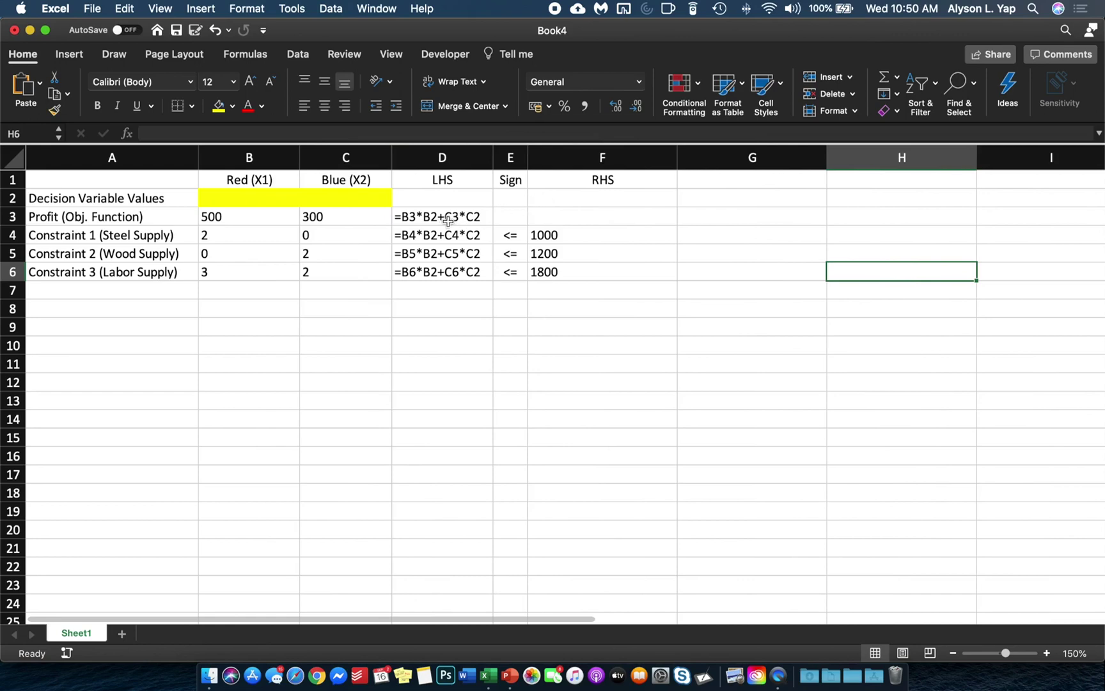
# Review the objective and constraint labels in A3:A6 and the matching LHS formulas in D3:D6
pyautogui.click(173, 215)
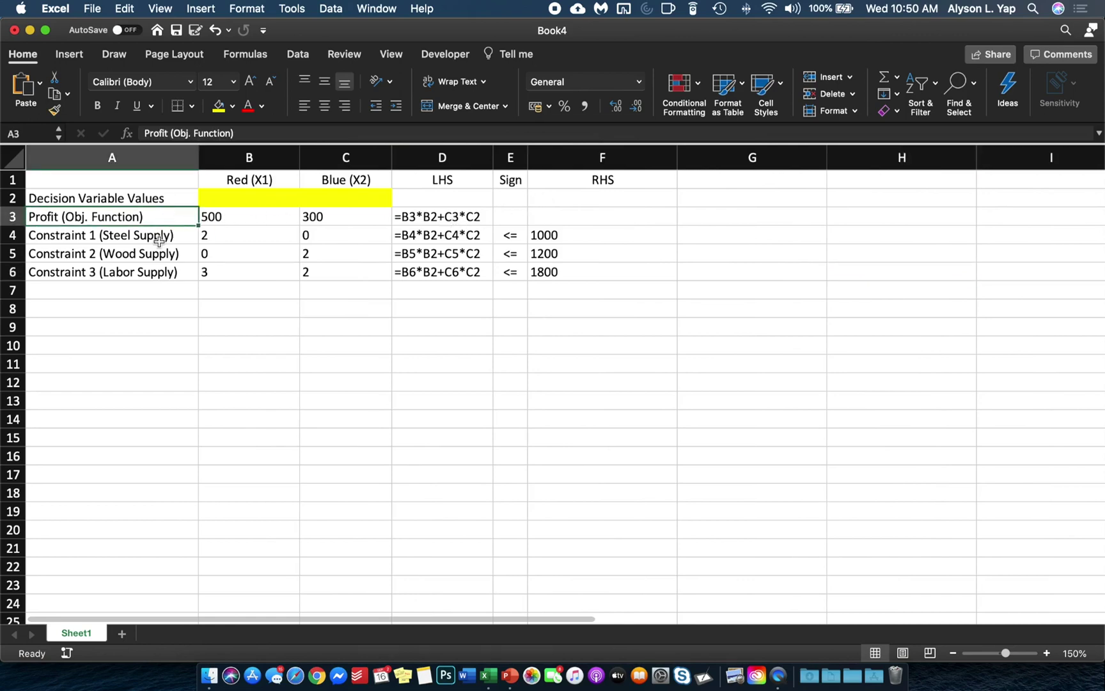
pyautogui.moveTo(160, 240); pyautogui.dragTo(166, 272)
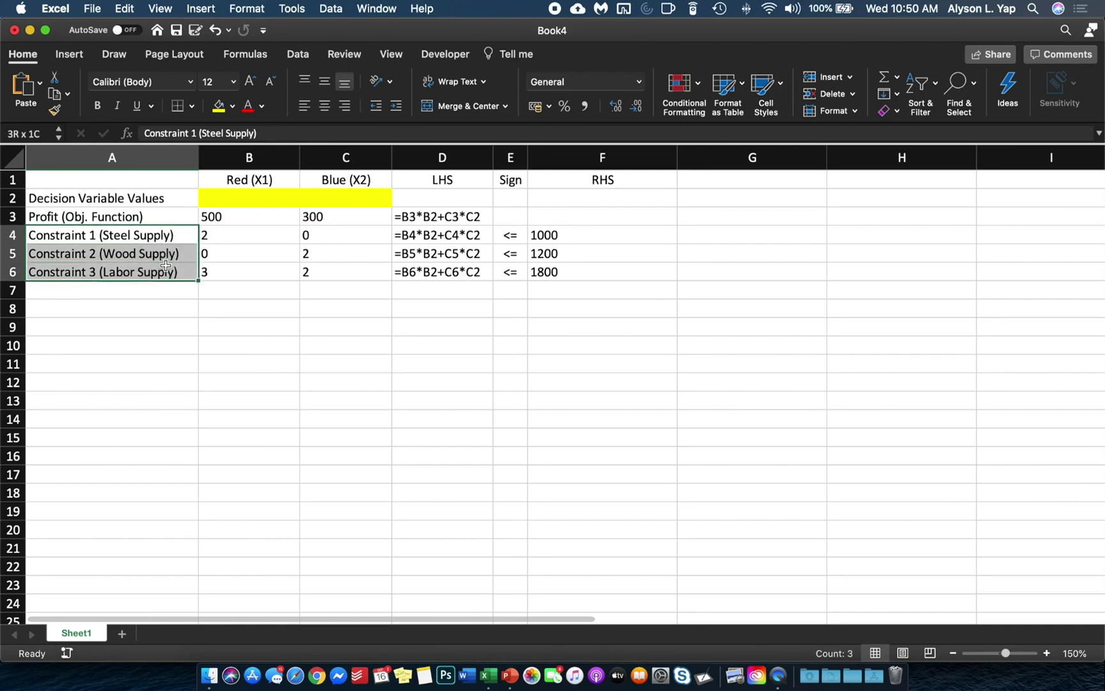
pyautogui.doubleClick(453, 221)
pyautogui.moveTo(453, 221); pyautogui.dragTo(452, 267)
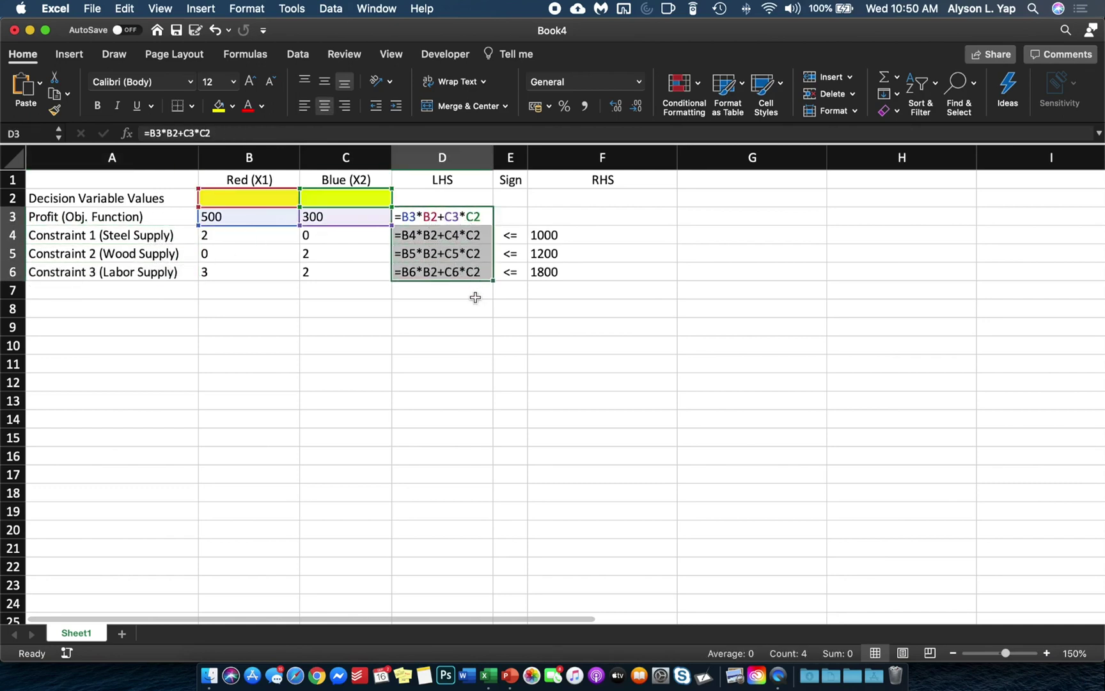
pyautogui.click(476, 294)
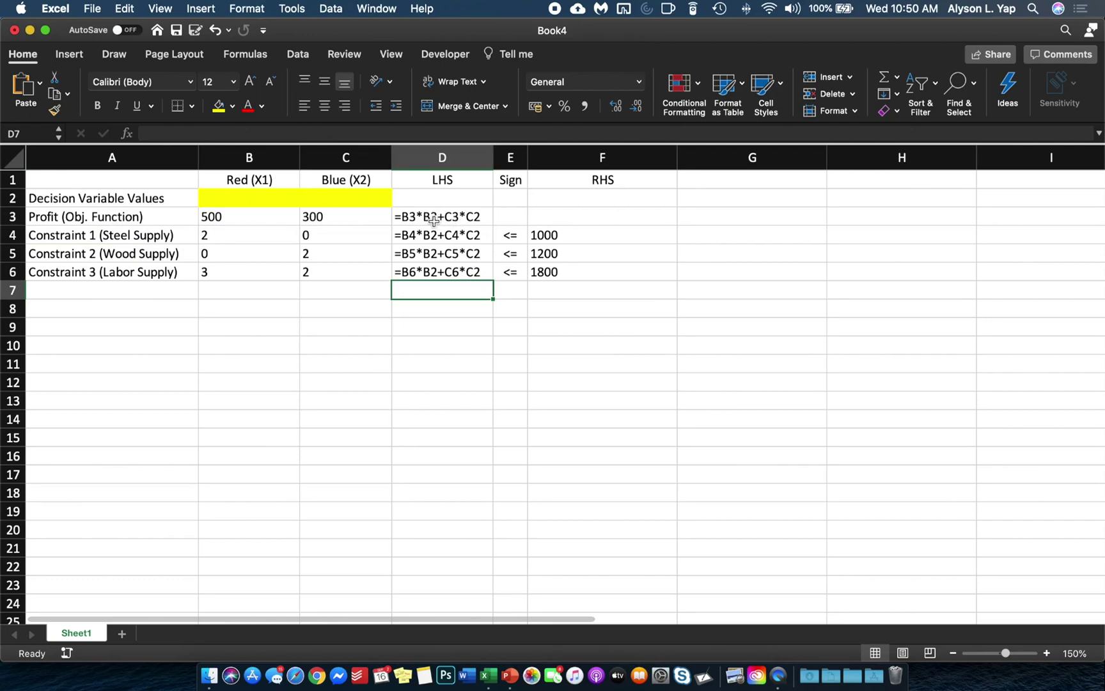
pyautogui.moveTo(452, 220); pyautogui.dragTo(451, 279)
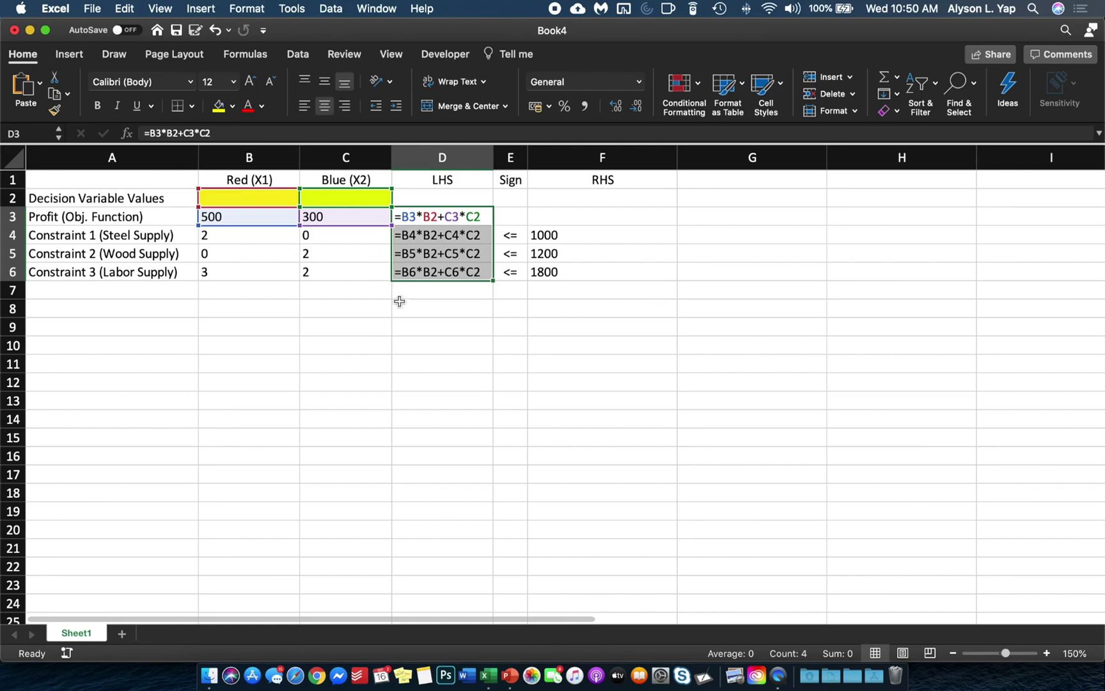
# Replace the Profit row's LHS formula in D3 with =SUMPRODUCT(B3:C3,$B$2:$C$2), locking the decision variable range
pyautogui.click(448, 220)
pyautogui.write('=')
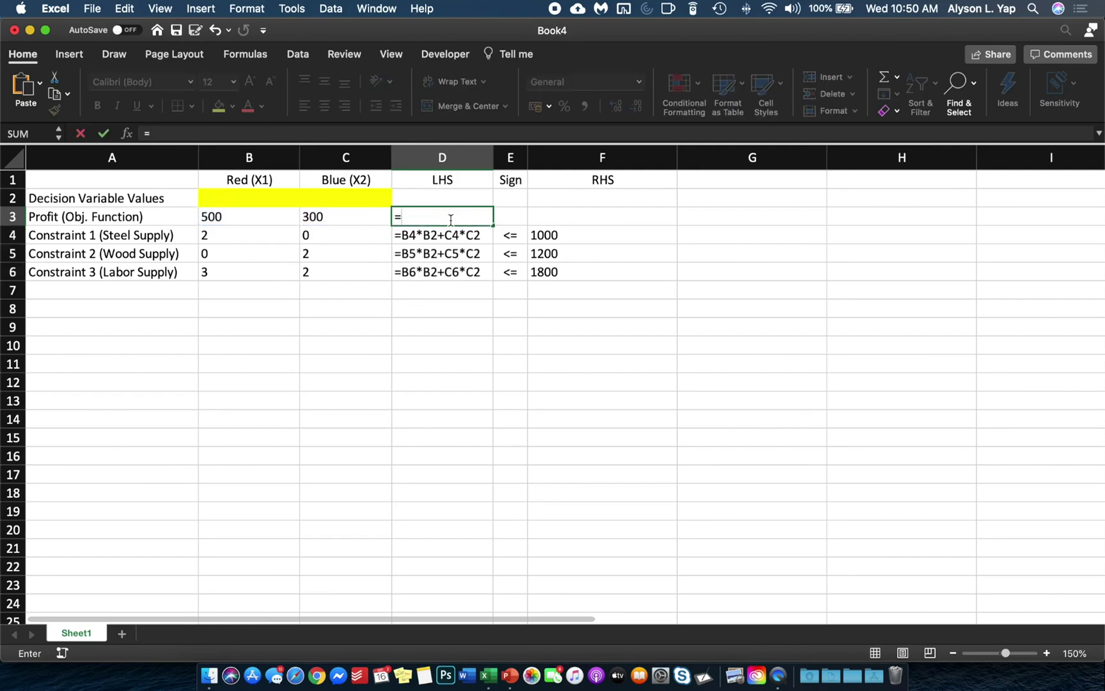
pyautogui.write('sumproduc')
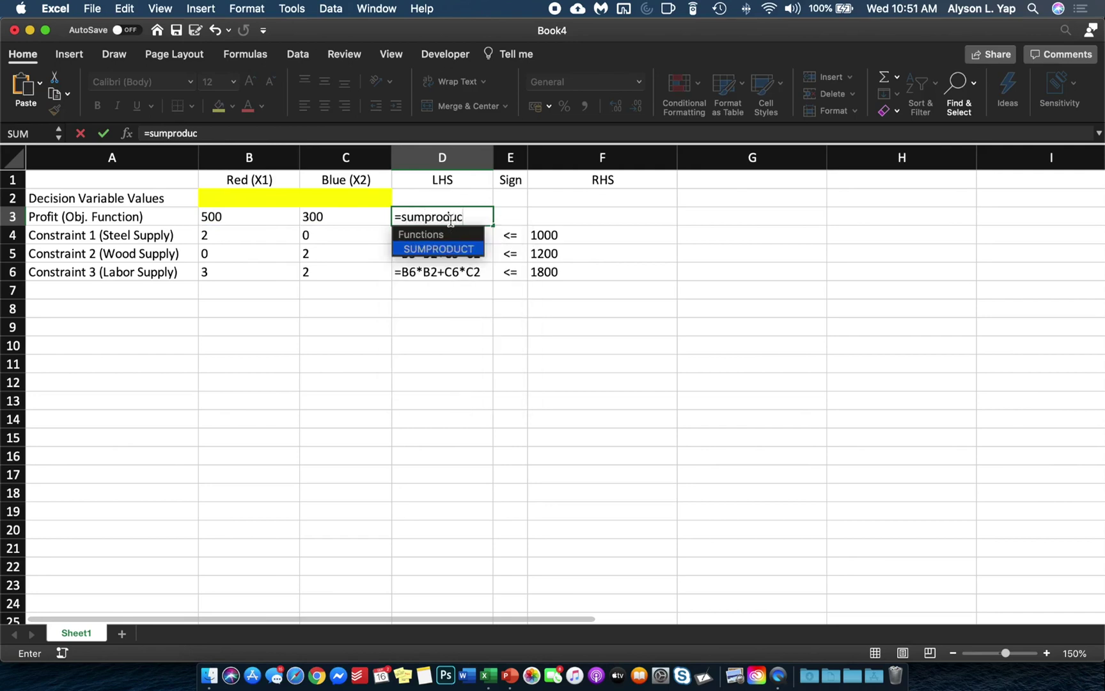
pyautogui.write('t(')
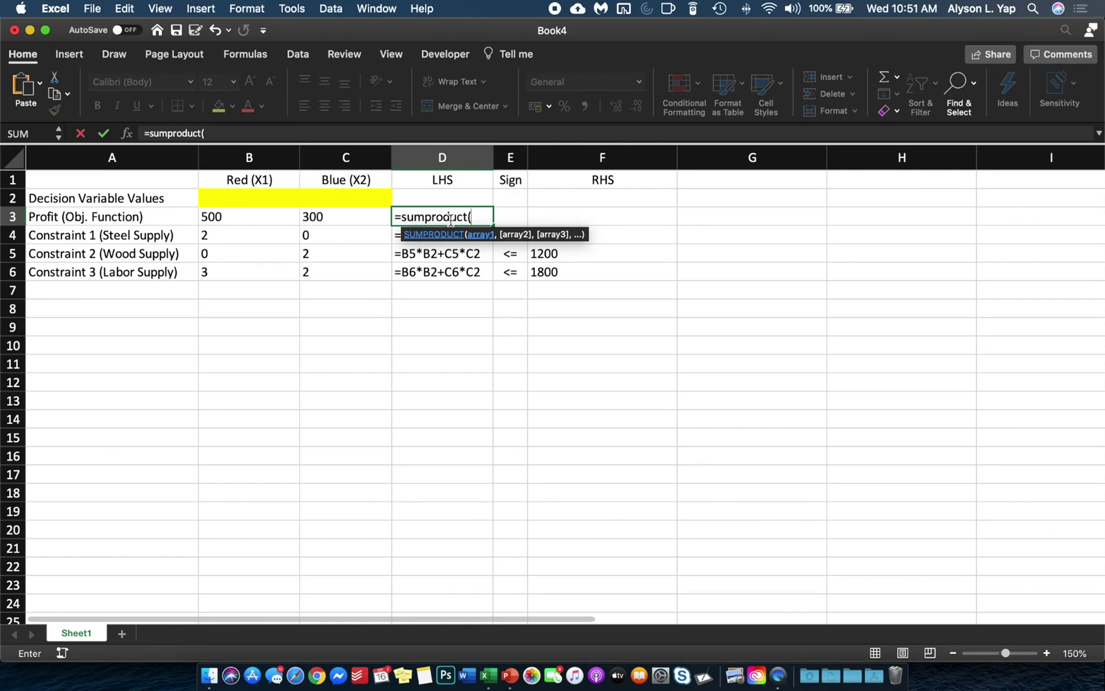
pyautogui.press('Left')
pyautogui.press('Left')
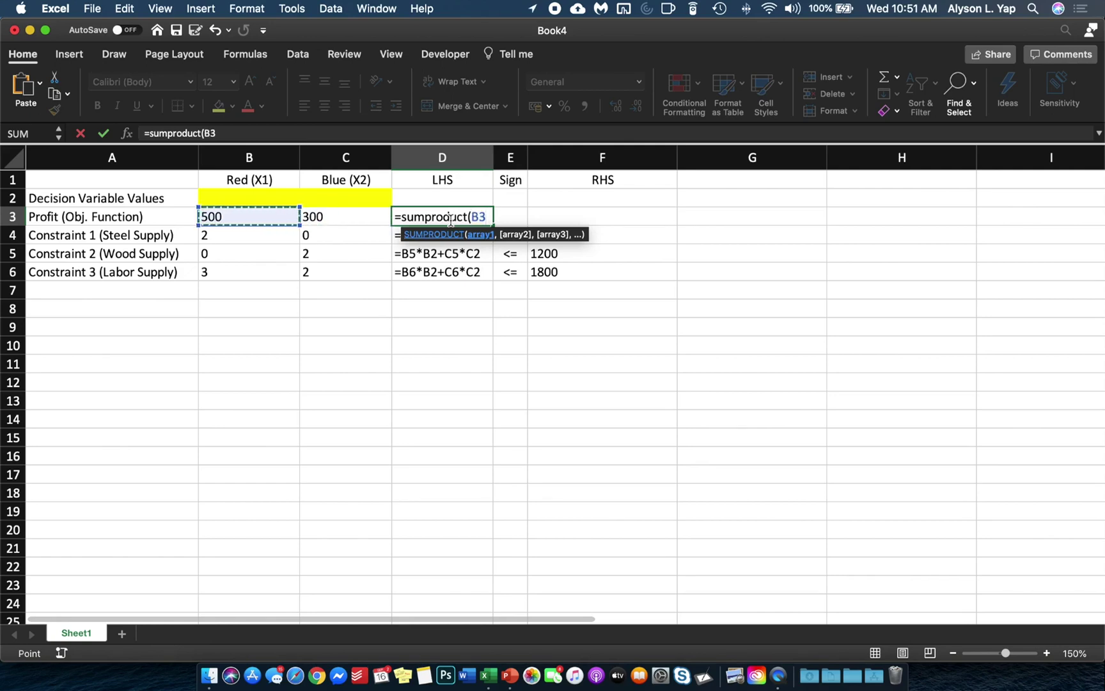
pyautogui.hotkey('shift', 'Right')
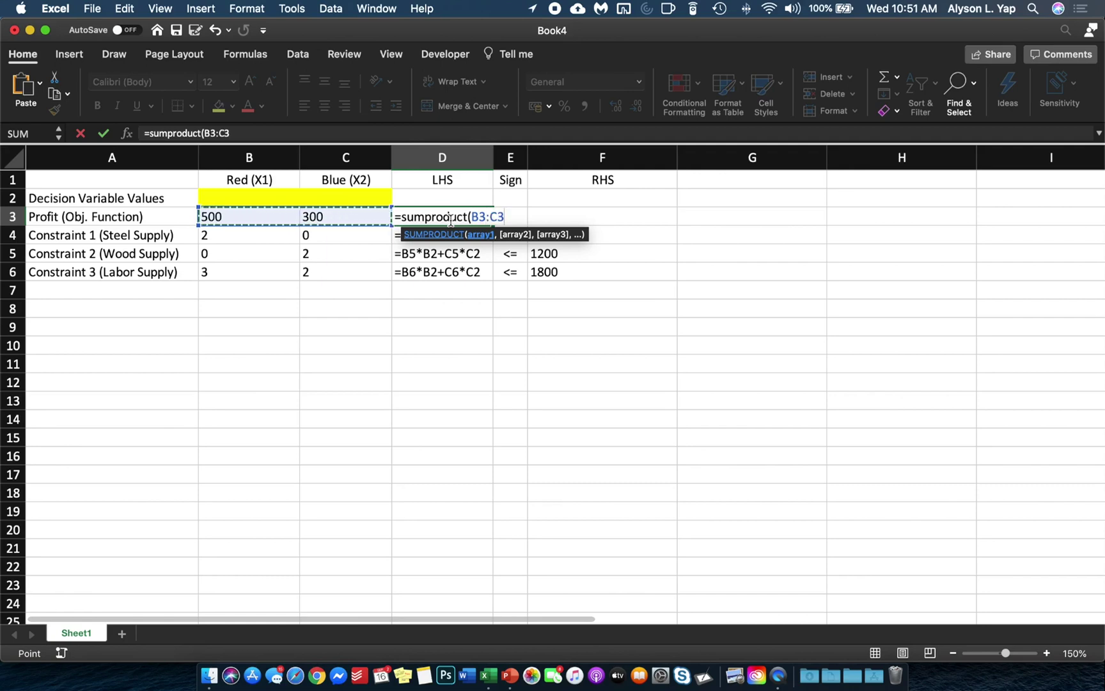
pyautogui.write(',')
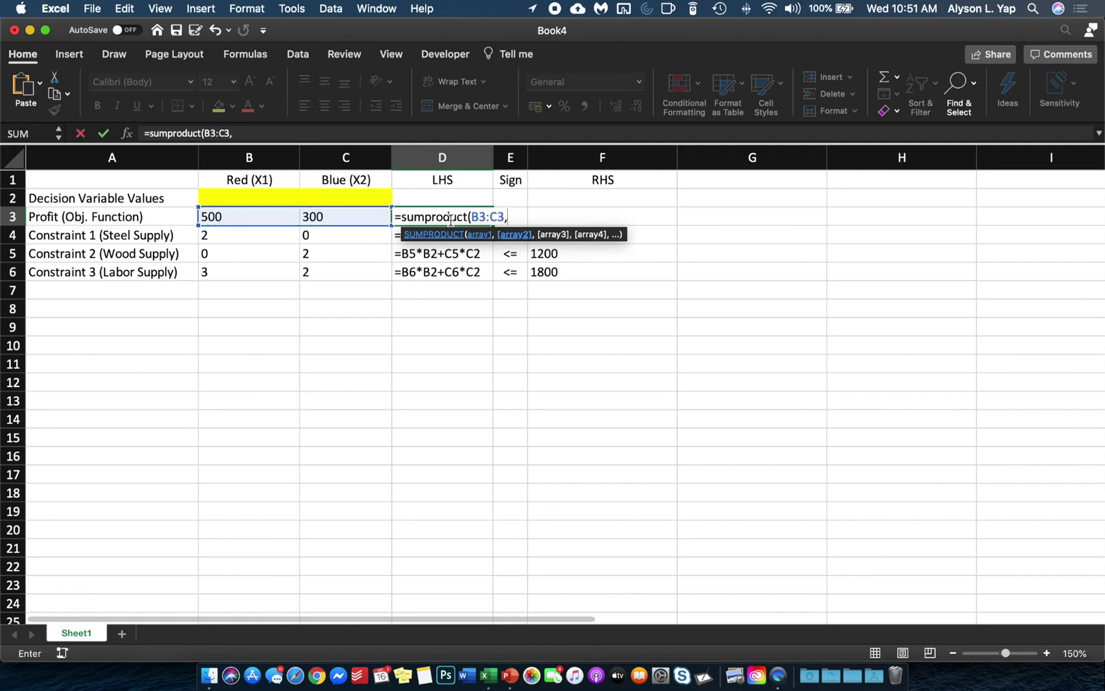
pyautogui.press('Up')
pyautogui.press('Left')
pyautogui.press('Left')
pyautogui.hotkey('shift', 'Right')
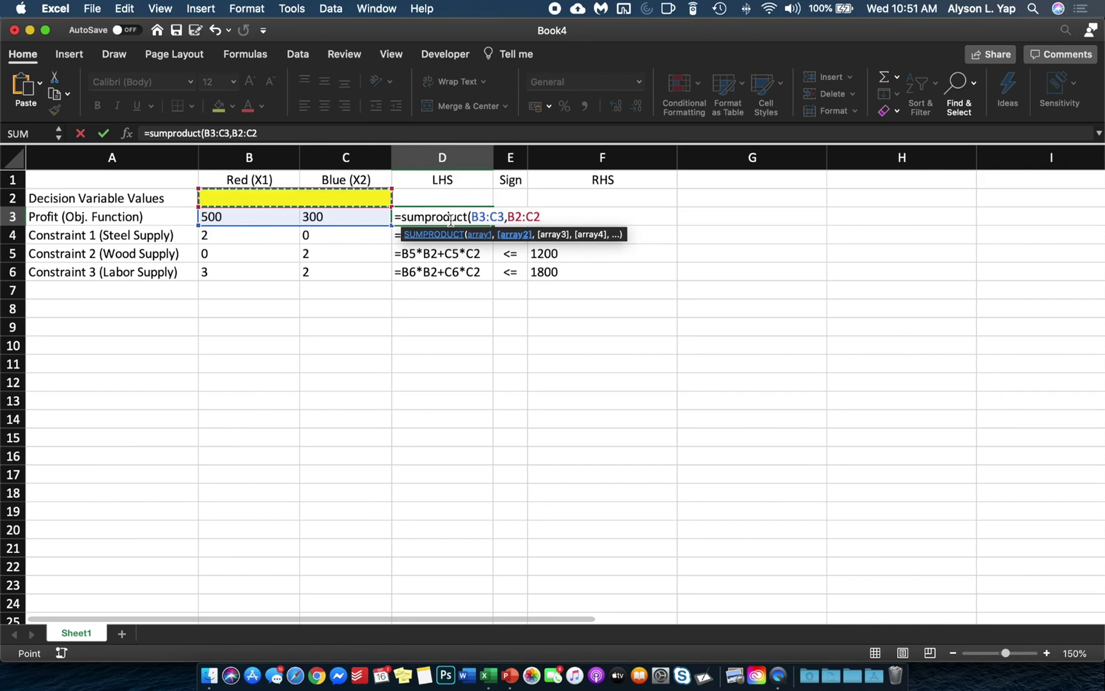
pyautogui.press('F4')
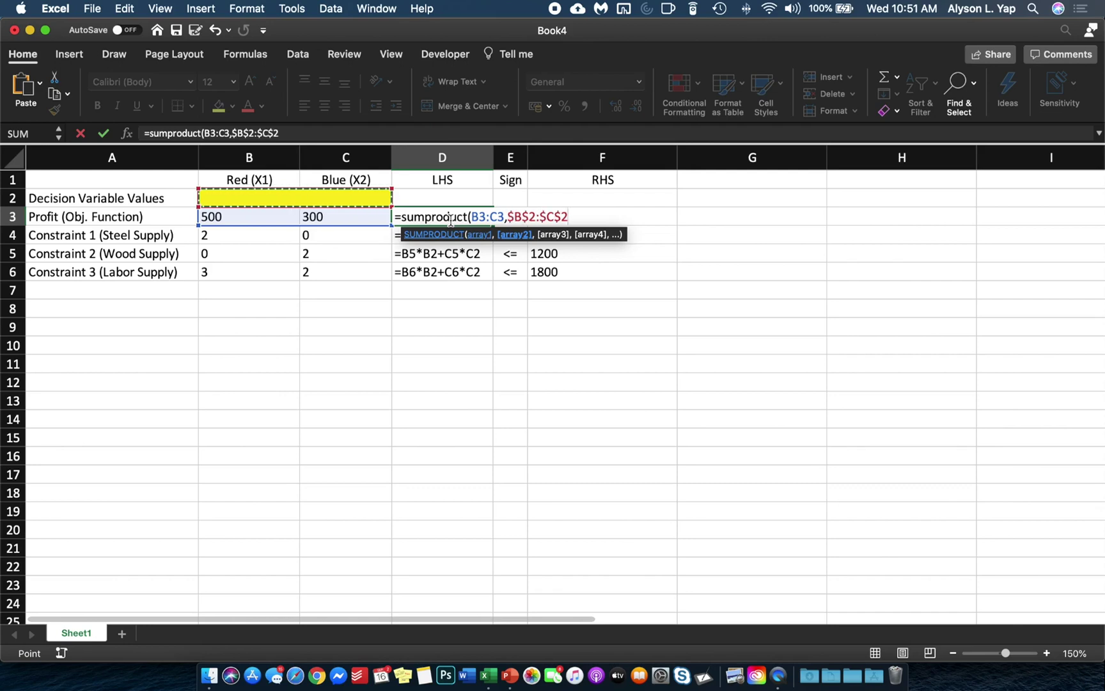
pyautogui.write(')')
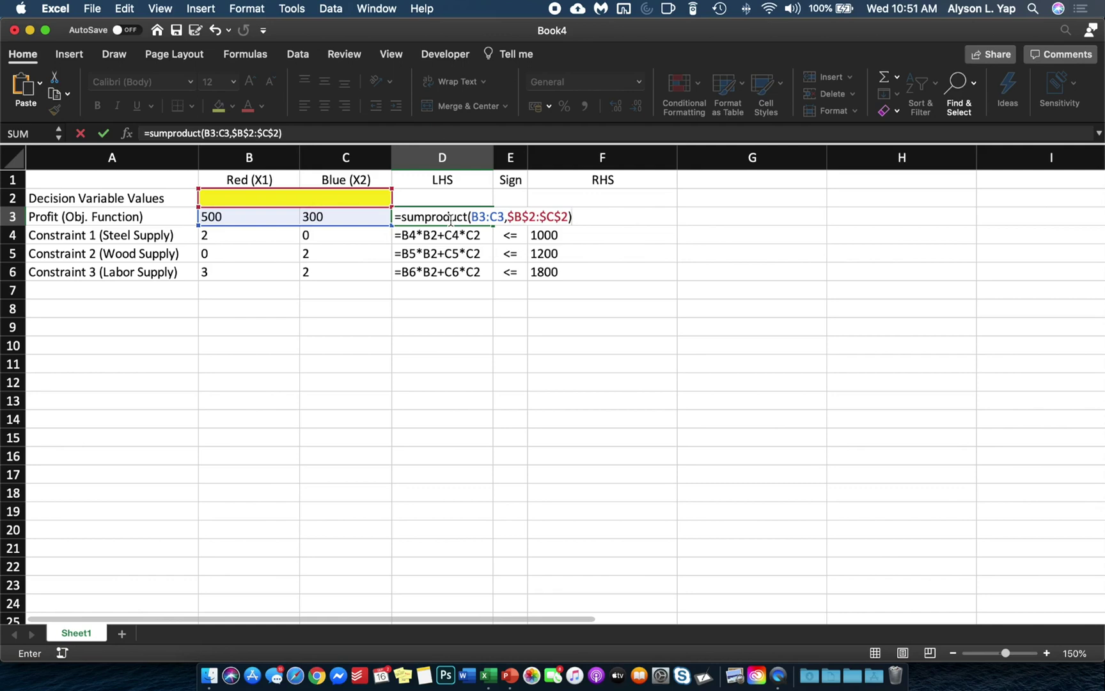
pyautogui.press('Return')
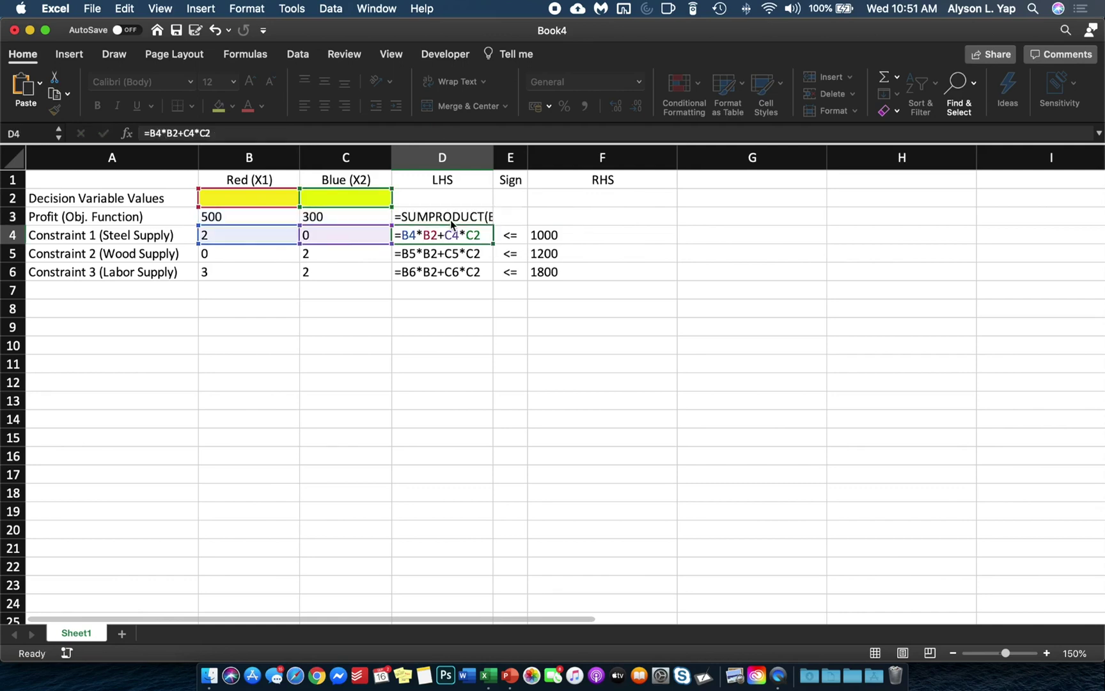
# Widen column D to fit the SUMPRODUCT formula and copy it from D3 down through the constraint rows to D6
pyautogui.click(450, 219)
pyautogui.moveTo(493, 157); pyautogui.dragTo(627, 157)
pyautogui.press('super+c')
pyautogui.hotkey('shift', 'Down')
pyautogui.hotkey('shift', 'Down')
pyautogui.hotkey('shift', 'Down')
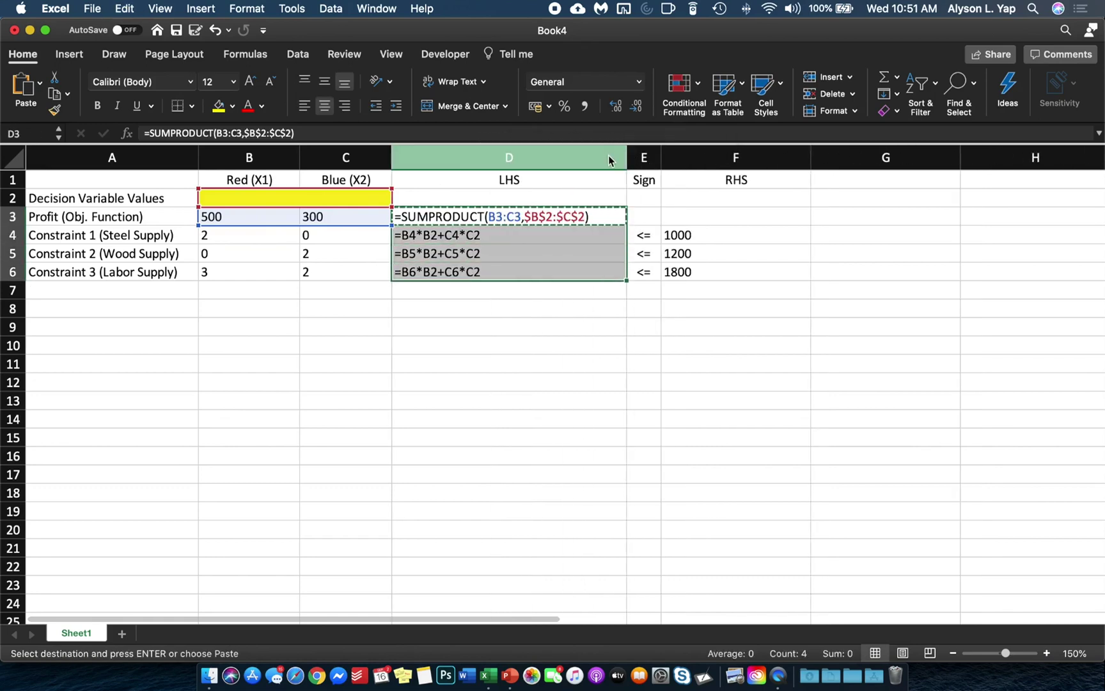
pyautogui.press('super+v')
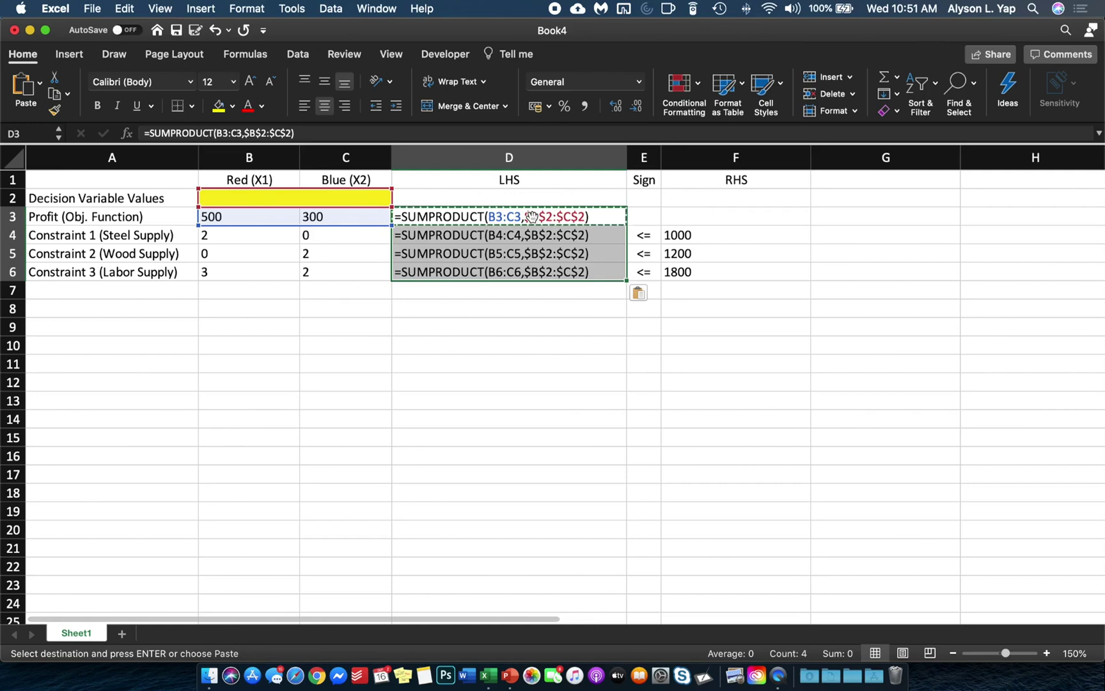
# Switch the worksheet back to showing formula results and autofit the widths of all columns
pyautogui.click(469, 296)
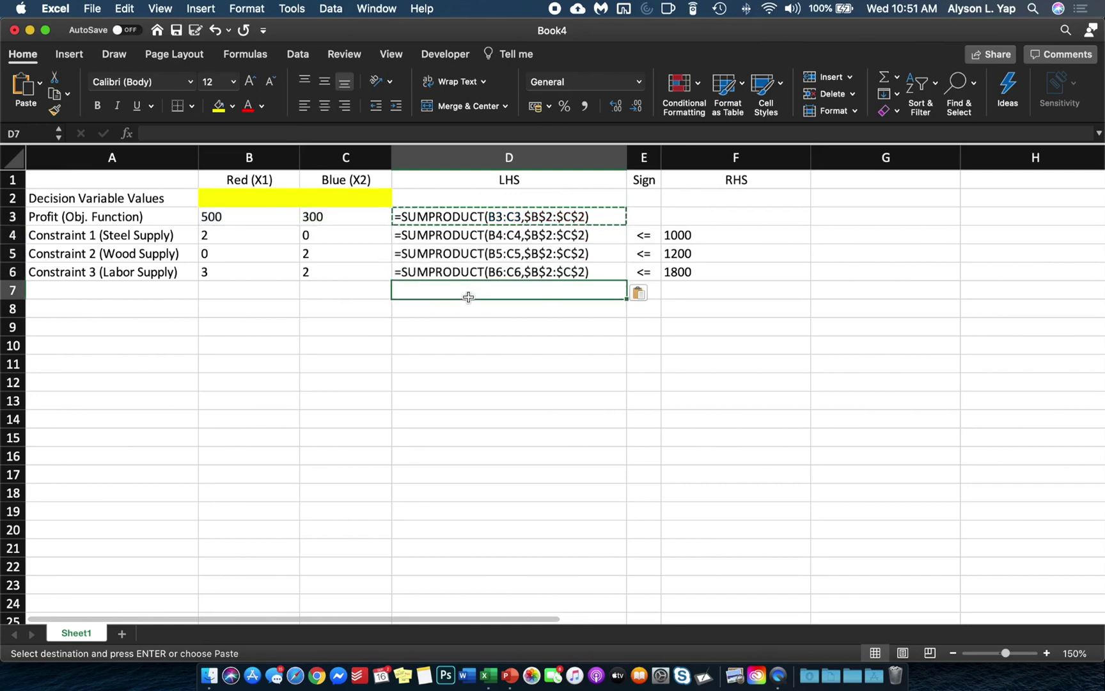
pyautogui.hotkey('ctrl', '`')
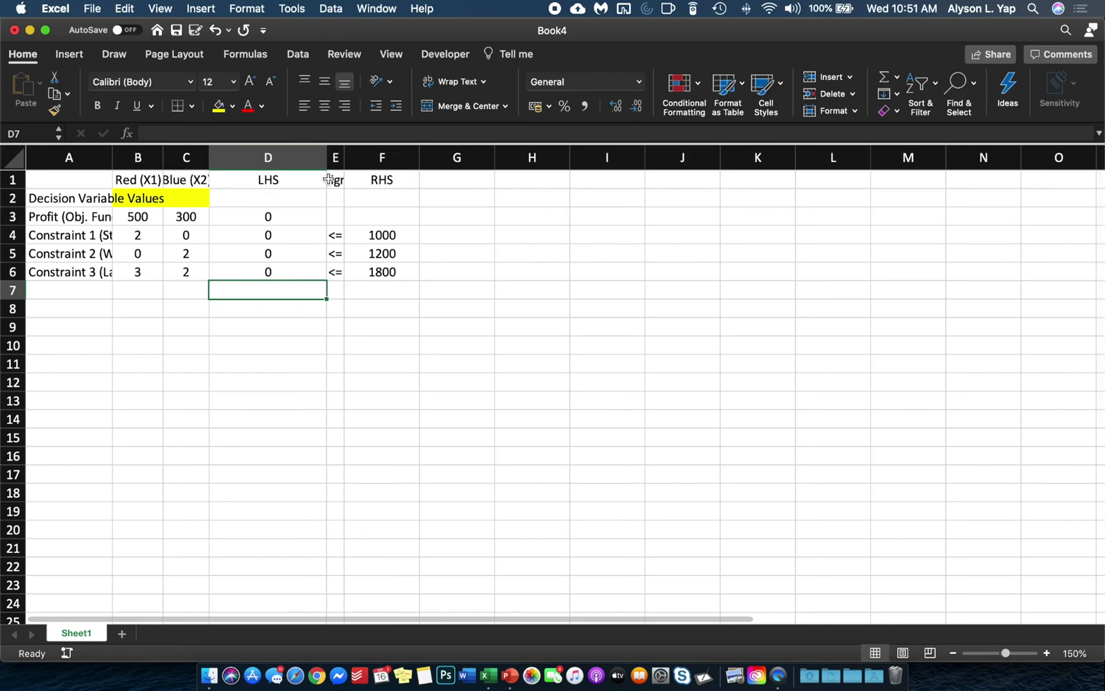
pyautogui.press('super+a')
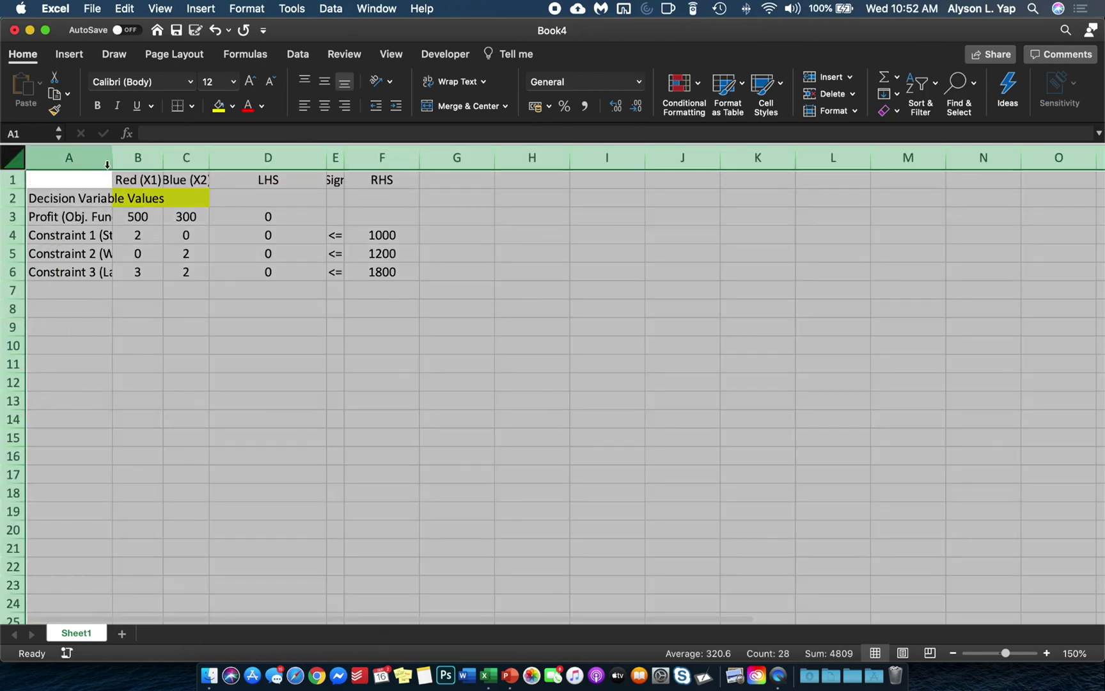
pyautogui.doubleClick(111, 161)
# Examine the cell references in each SUMPRODUCT formula from D3 down to D6 without changing them
pyautogui.click(333, 254)
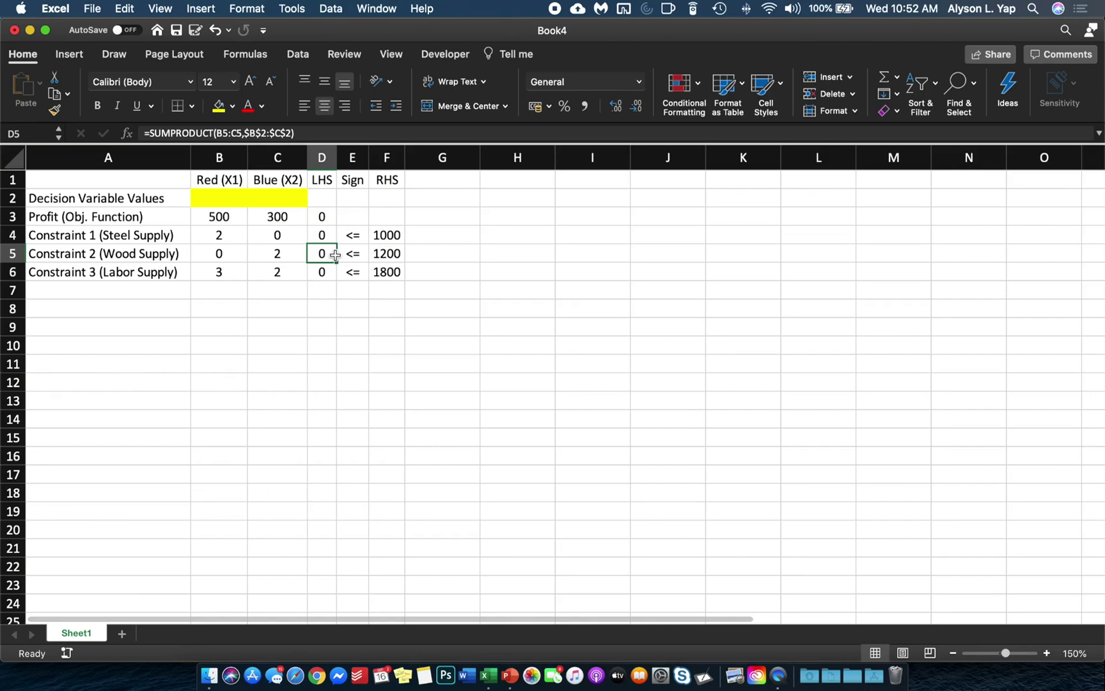
pyautogui.press('Up')
pyautogui.press('Up')
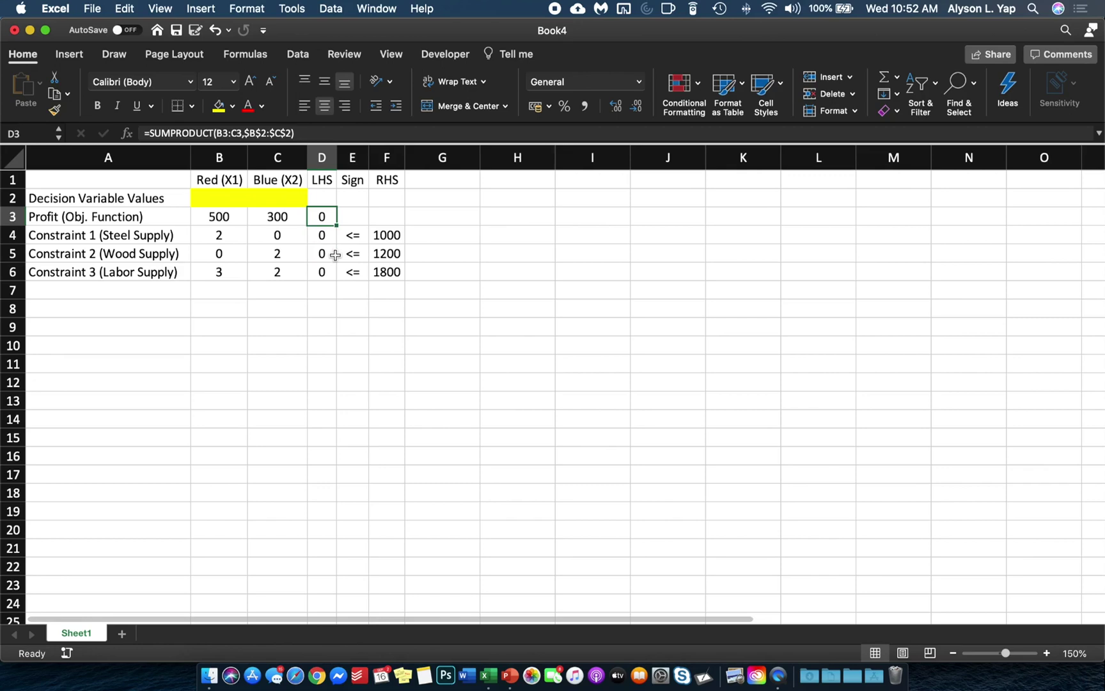
pyautogui.press('F2')
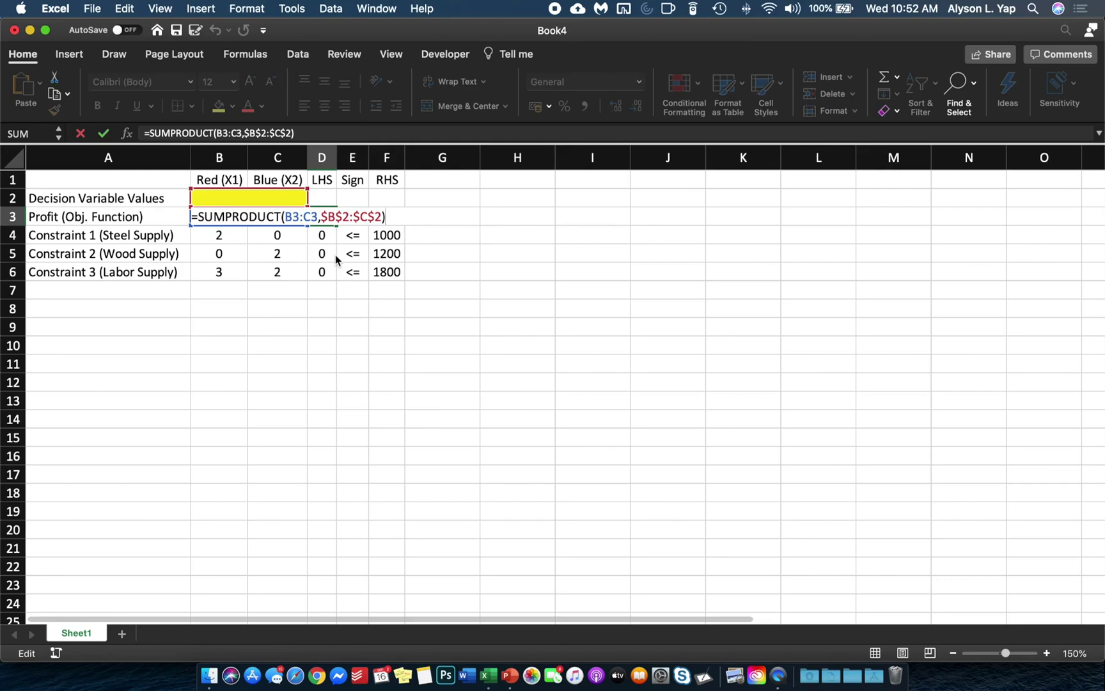
pyautogui.press('Return')
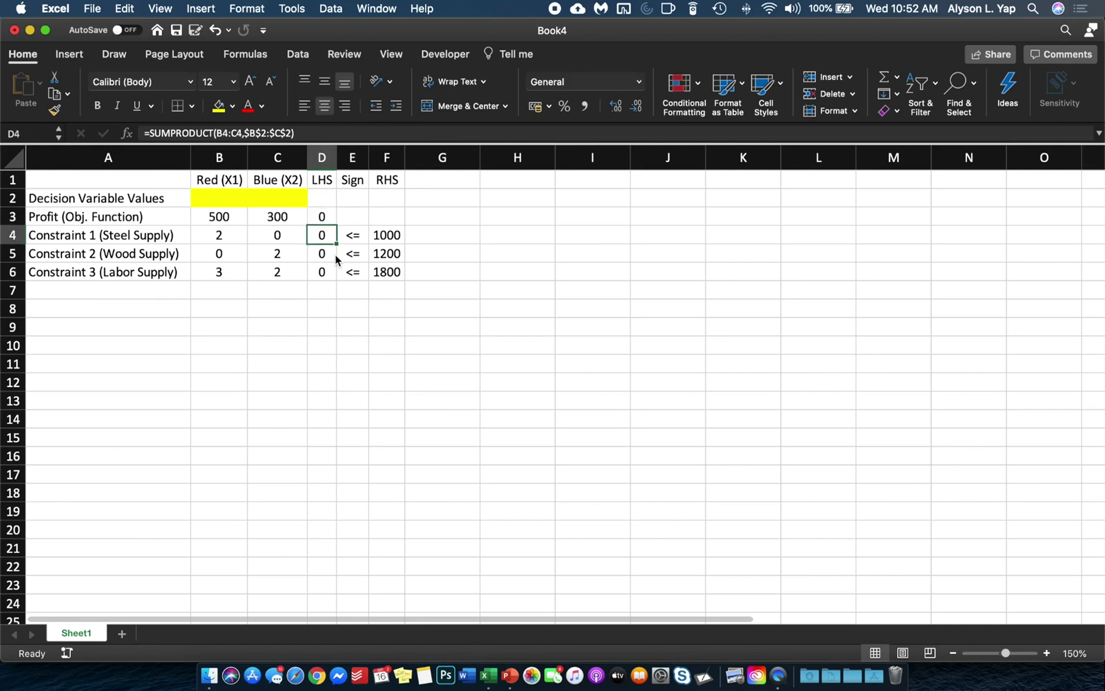
pyautogui.press('F2')
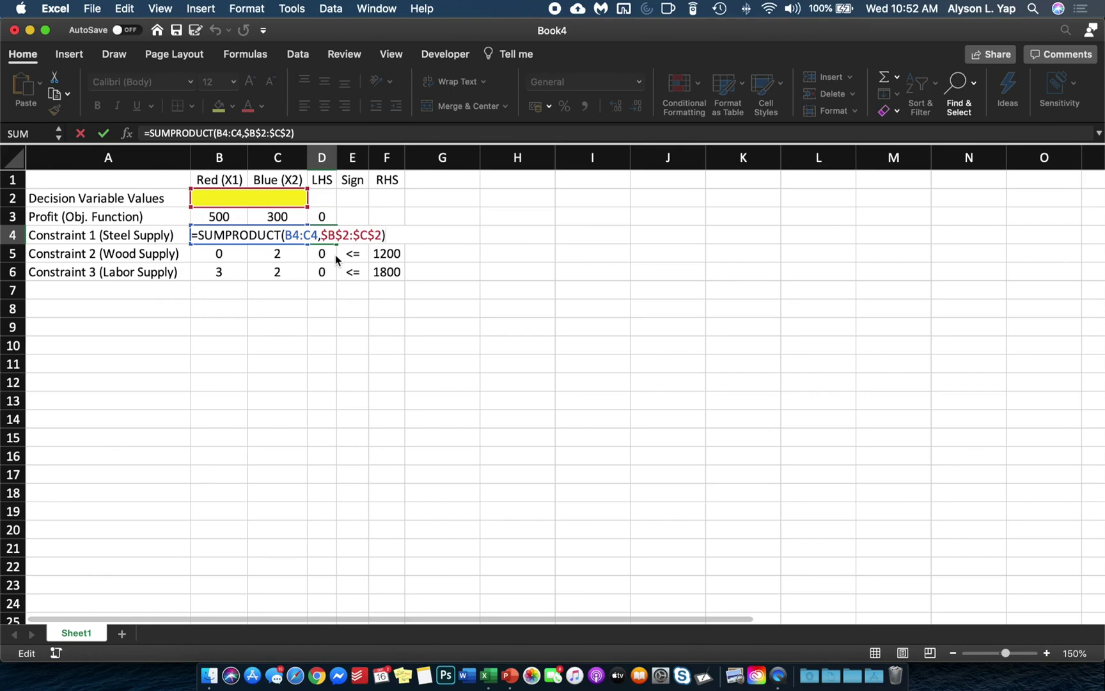
pyautogui.press('Return')
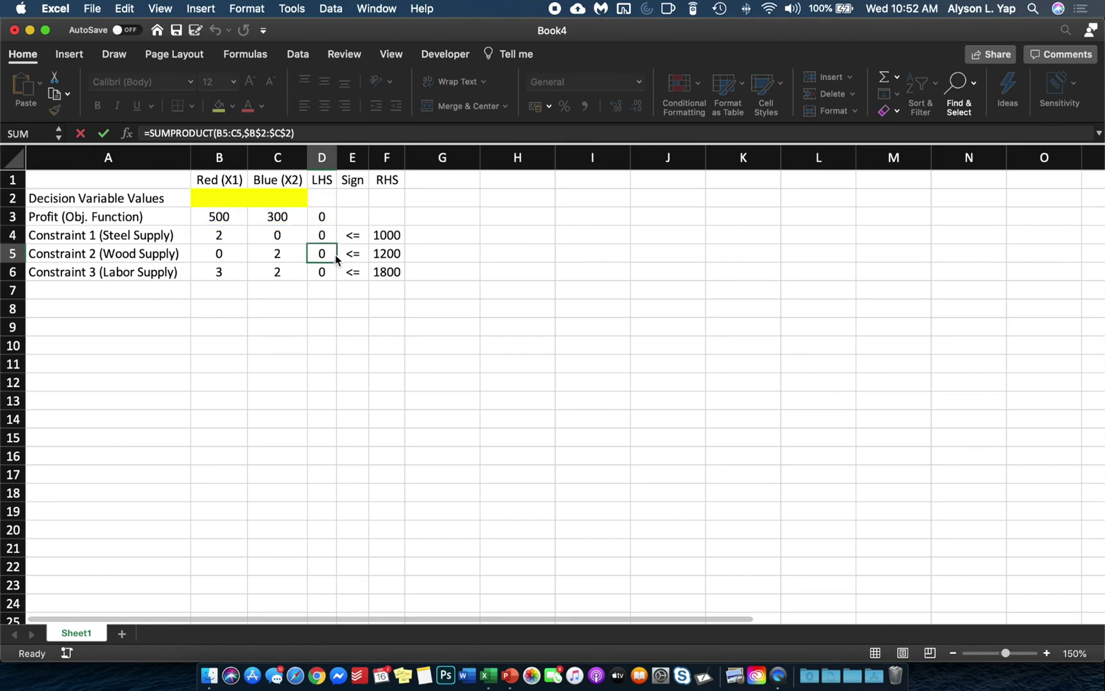
pyautogui.press('F2')
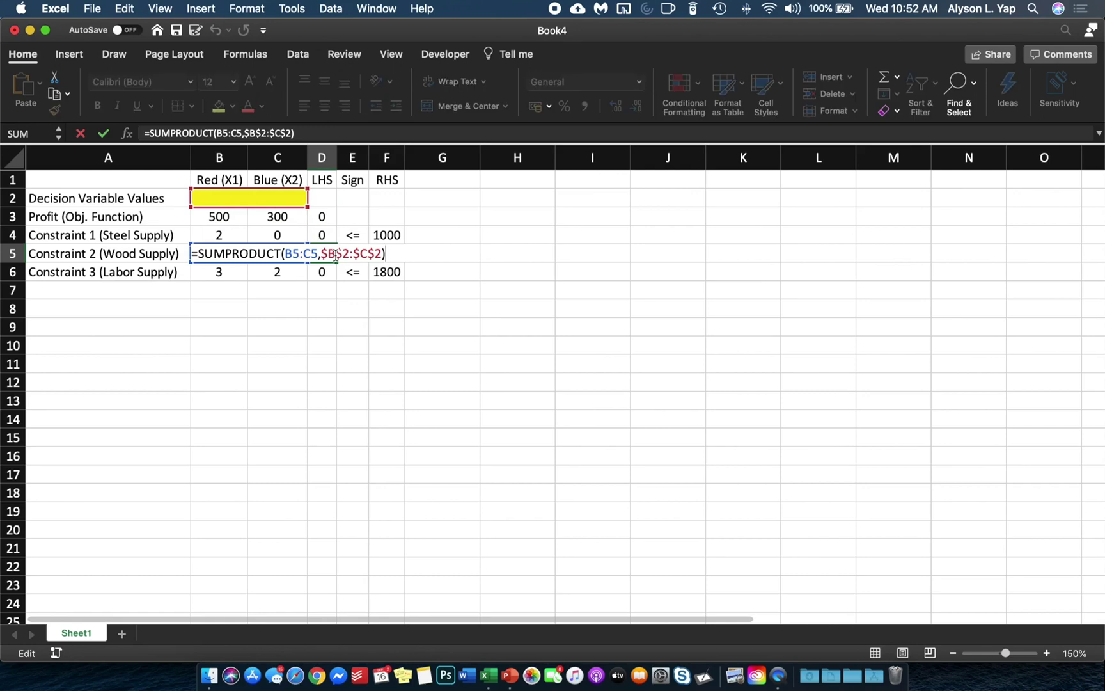
pyautogui.press('Return')
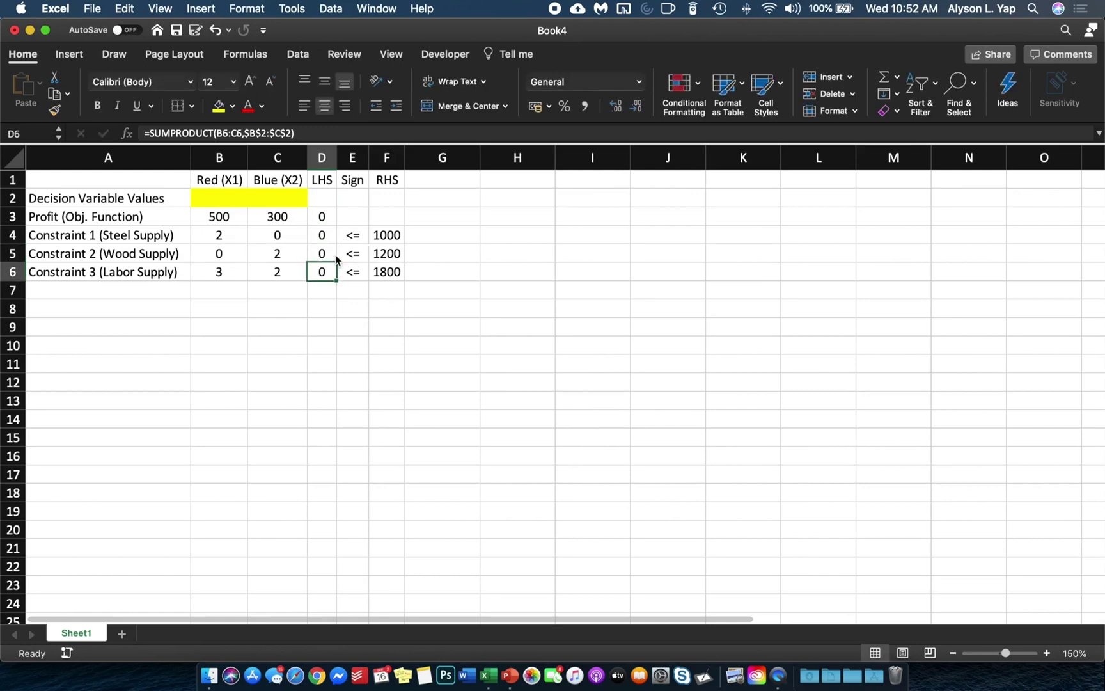
pyautogui.press('F2')
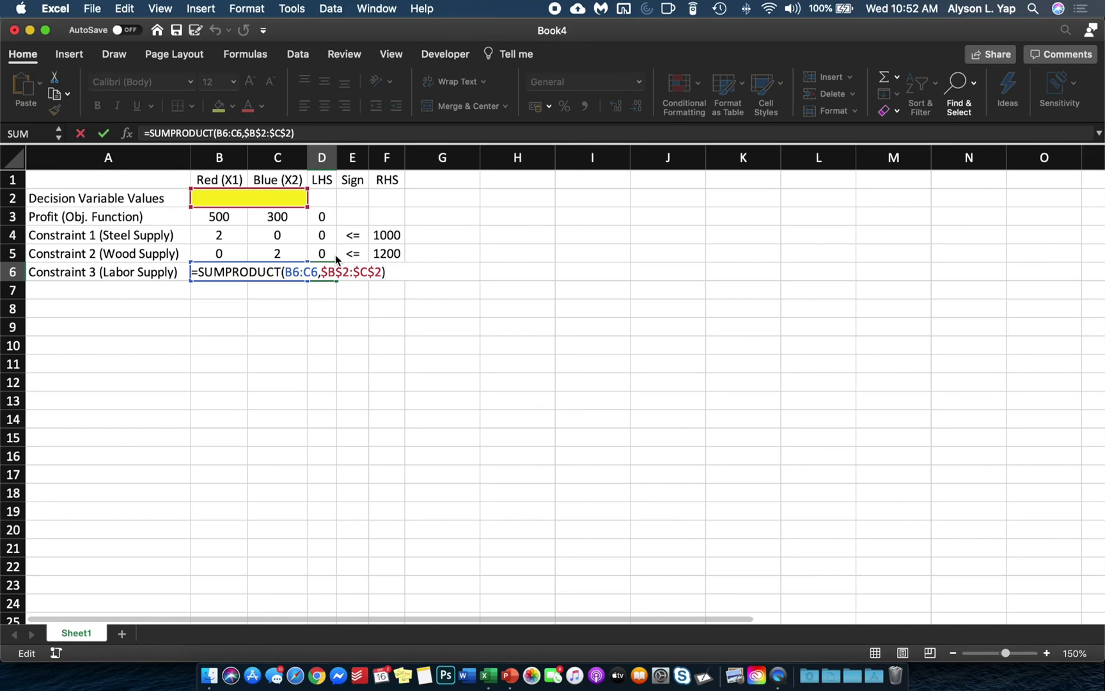
pyautogui.press('Return')
# Select the objective cell D3, check the LP model slide in PowerPoint, and return to the Excel worksheet
pyautogui.press('Up')
pyautogui.press('Up')
pyautogui.press('Up')
pyautogui.press('Up')
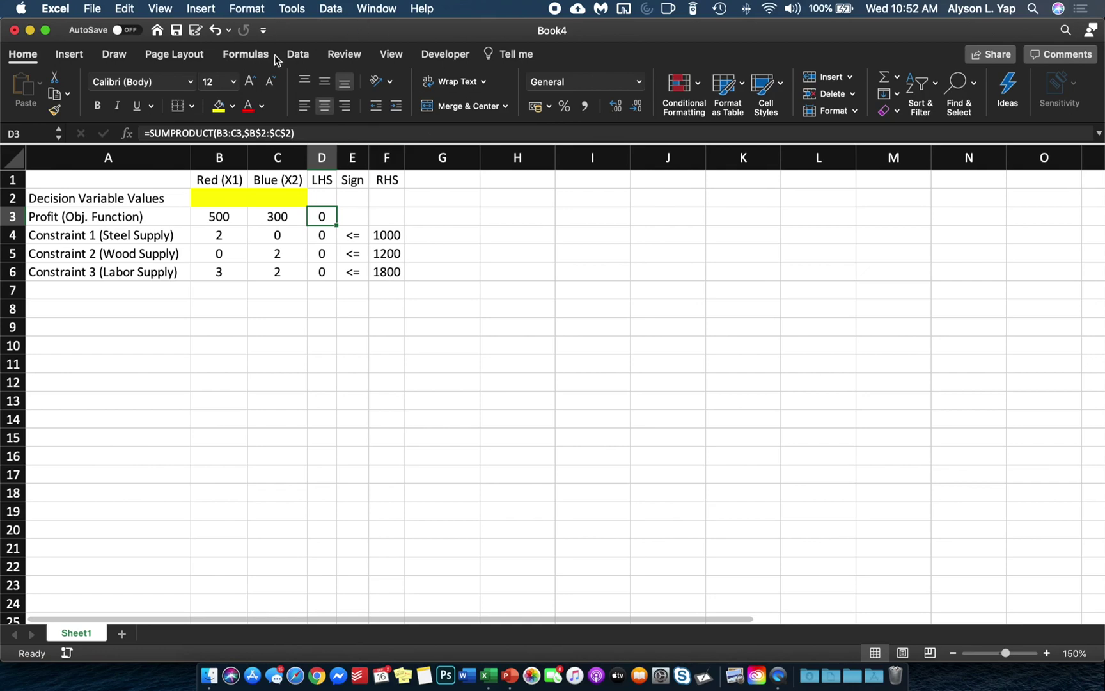
pyautogui.press('super+Tab')
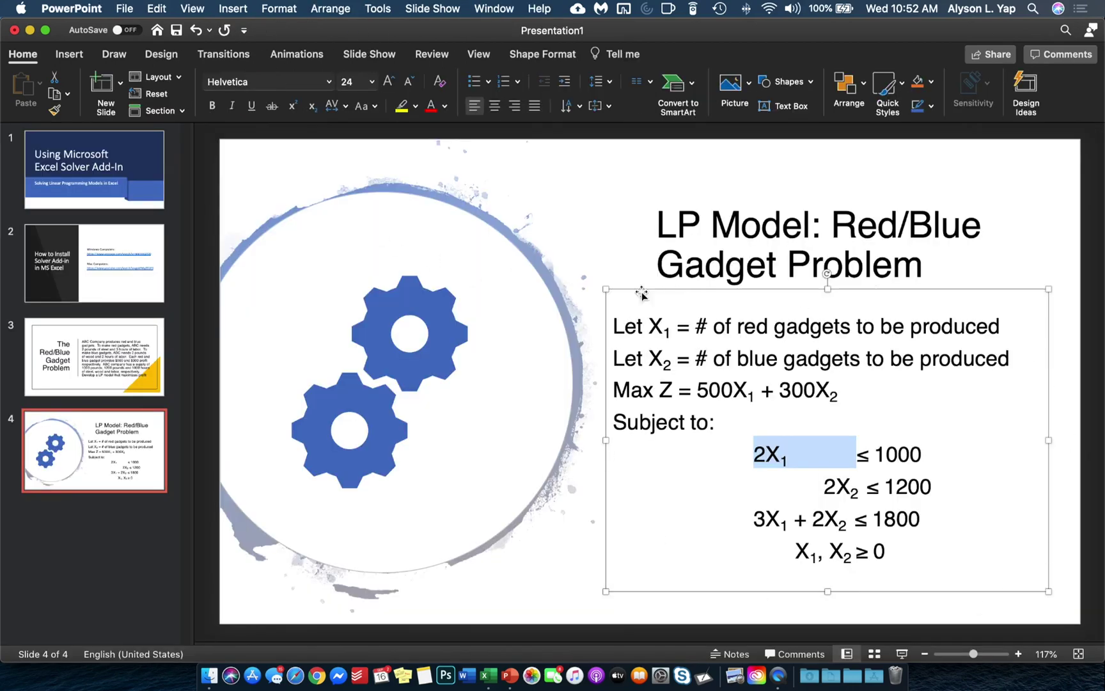
pyautogui.press('super+Tab')
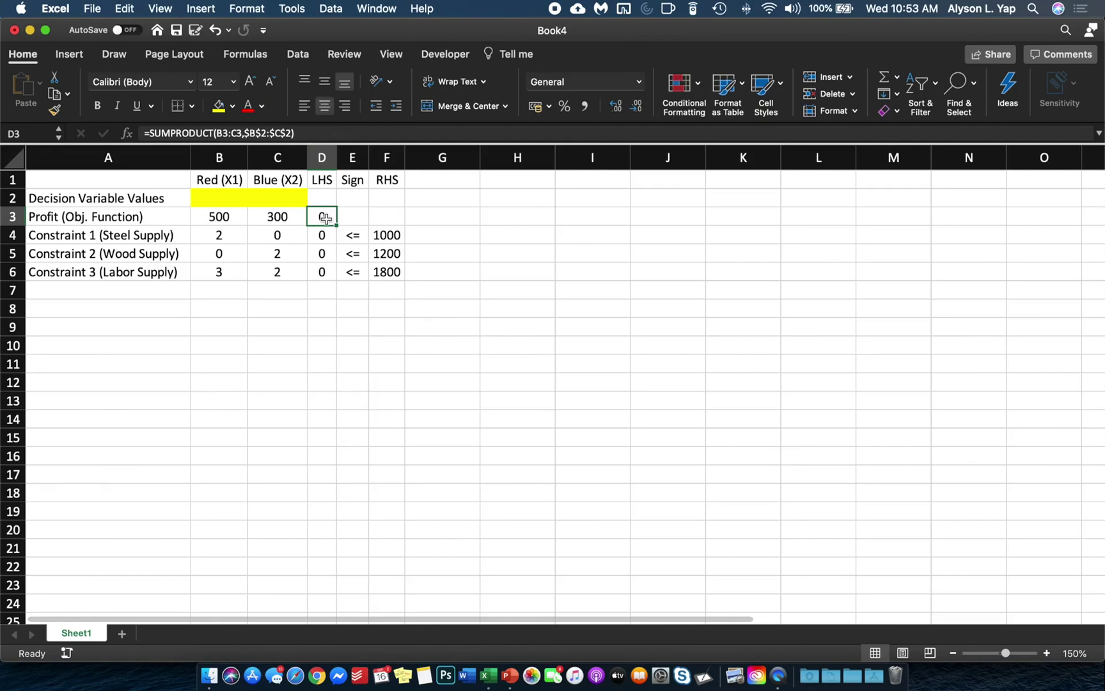
# Fill the objective function cell D3 with standard blue and widen column D slightly
pyautogui.click(232, 105)
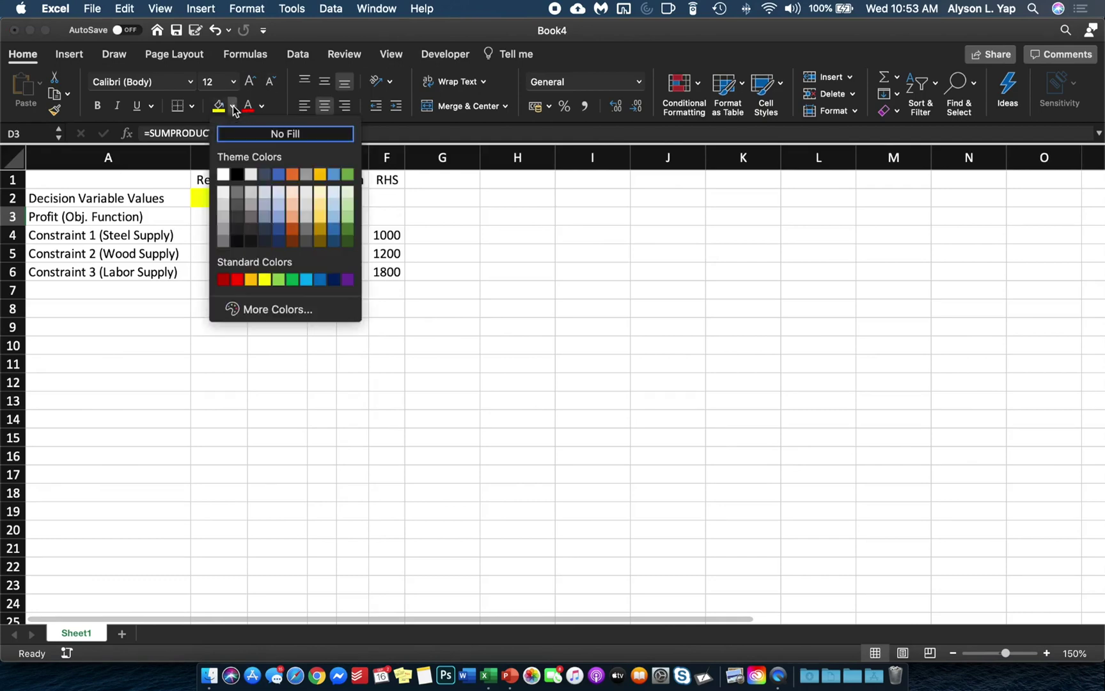
pyautogui.click(320, 279)
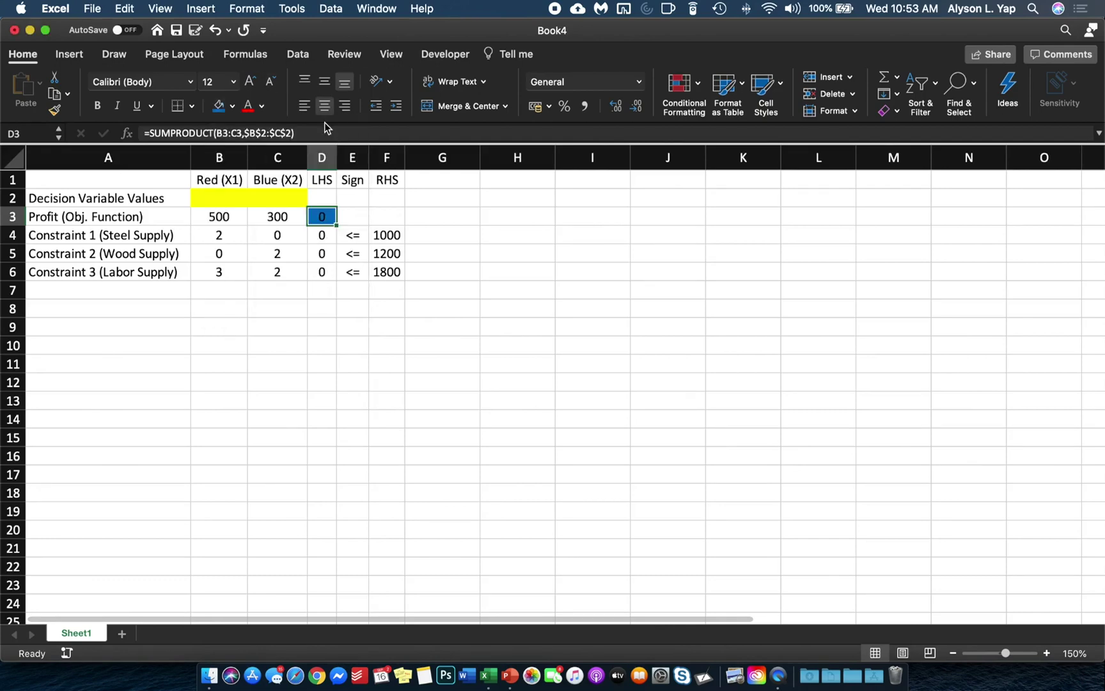
pyautogui.moveTo(337, 153); pyautogui.dragTo(352, 153)
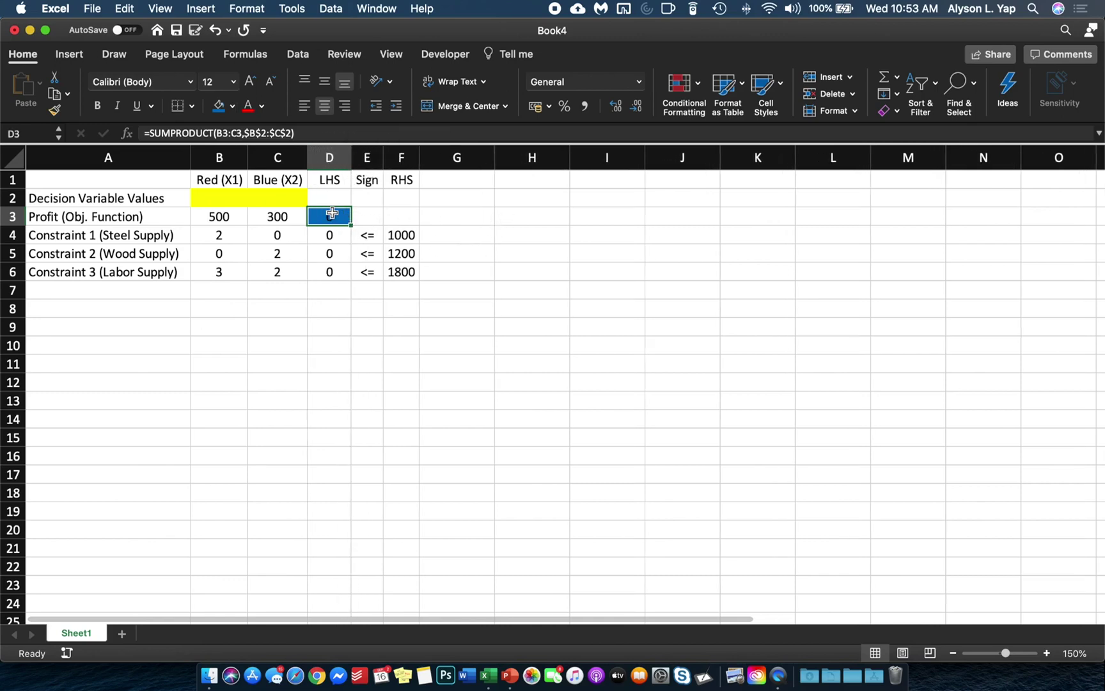
# Enter the model notes "Max D3" in H3 and "subject to:" in H4
pyautogui.click(509, 217)
pyautogui.write('Max D3')
pyautogui.press('Return')
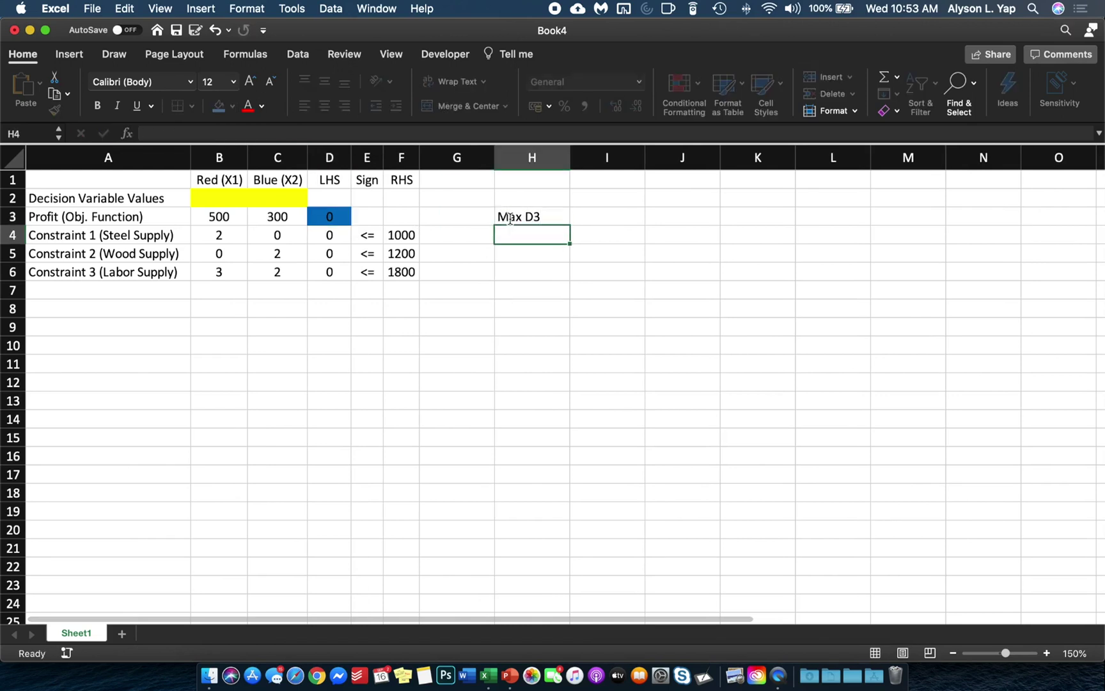
pyautogui.write('subhe')
pyautogui.press('BackSpace')
pyautogui.press('BackSpace')
pyautogui.write('ject to:')
pyautogui.press('Tab')
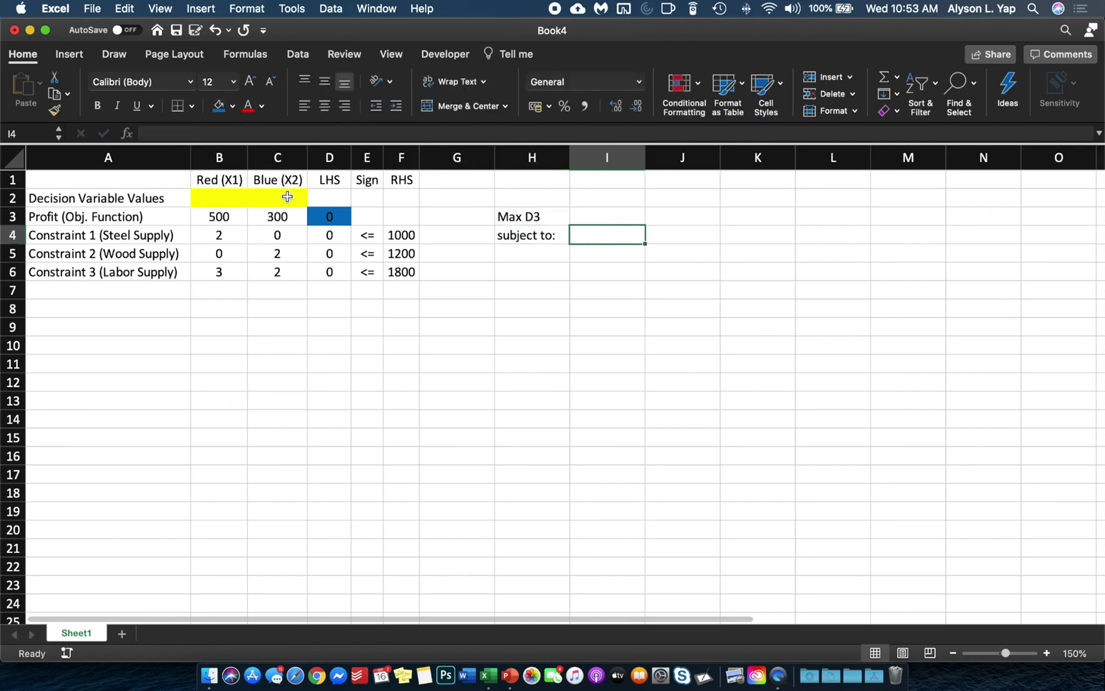
# Fill the Steel Supply constraint's LHS, sign and RHS cells D4:F4 with standard orange
pyautogui.moveTo(319, 237); pyautogui.dragTo(398, 236)
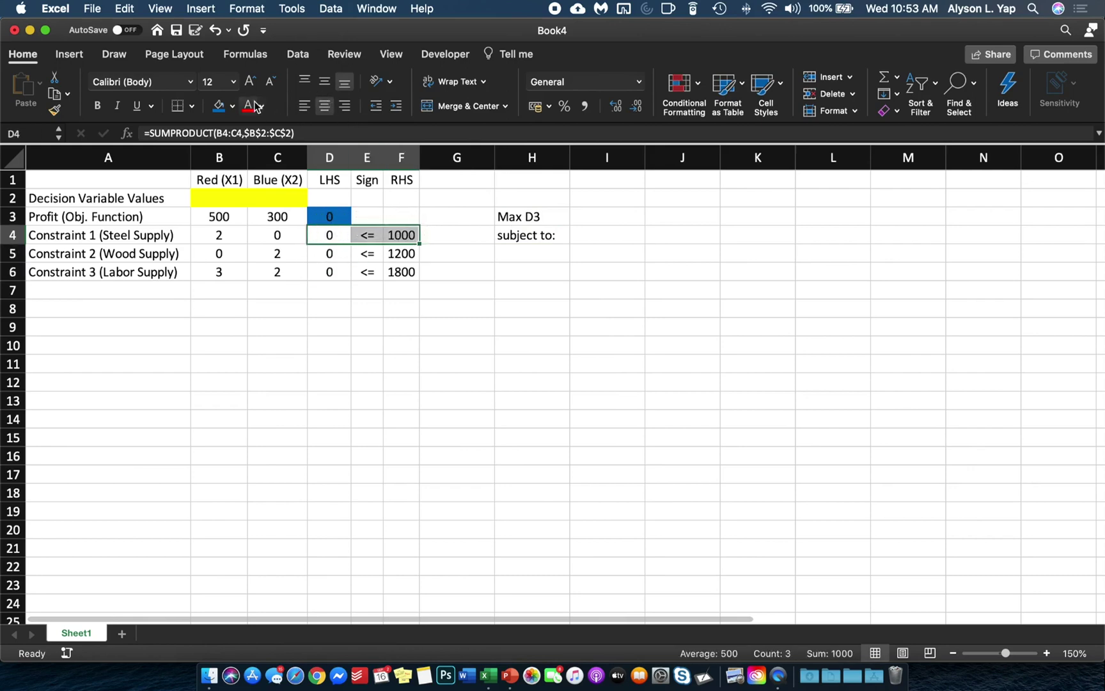
pyautogui.click(232, 106)
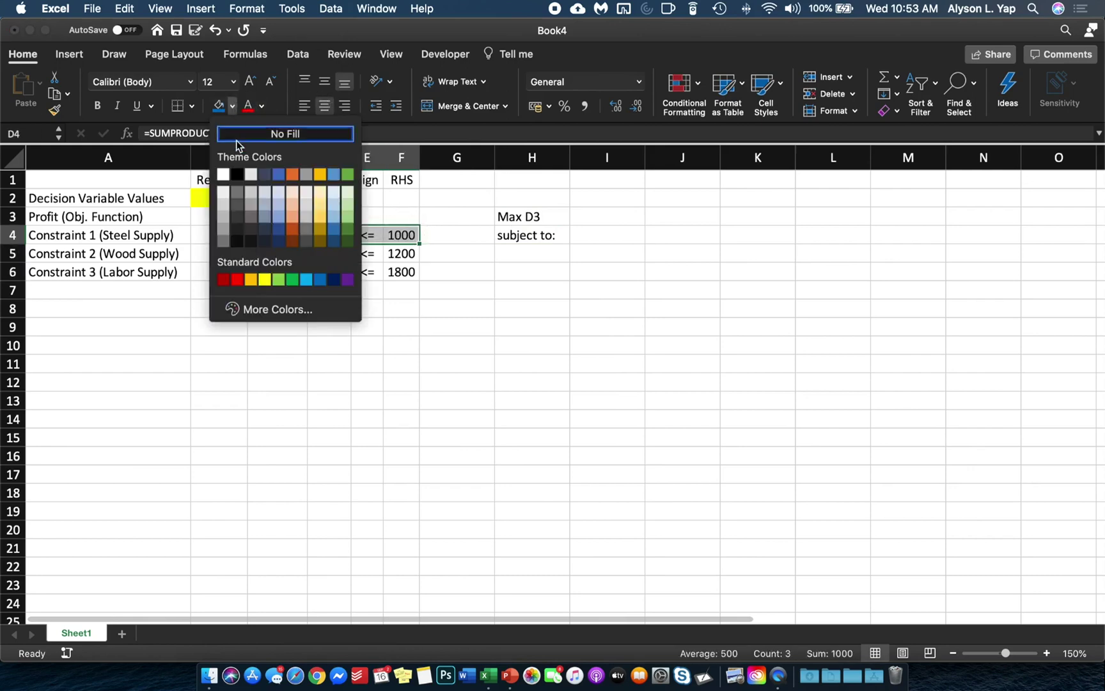
pyautogui.click(252, 280)
pyautogui.click(558, 253)
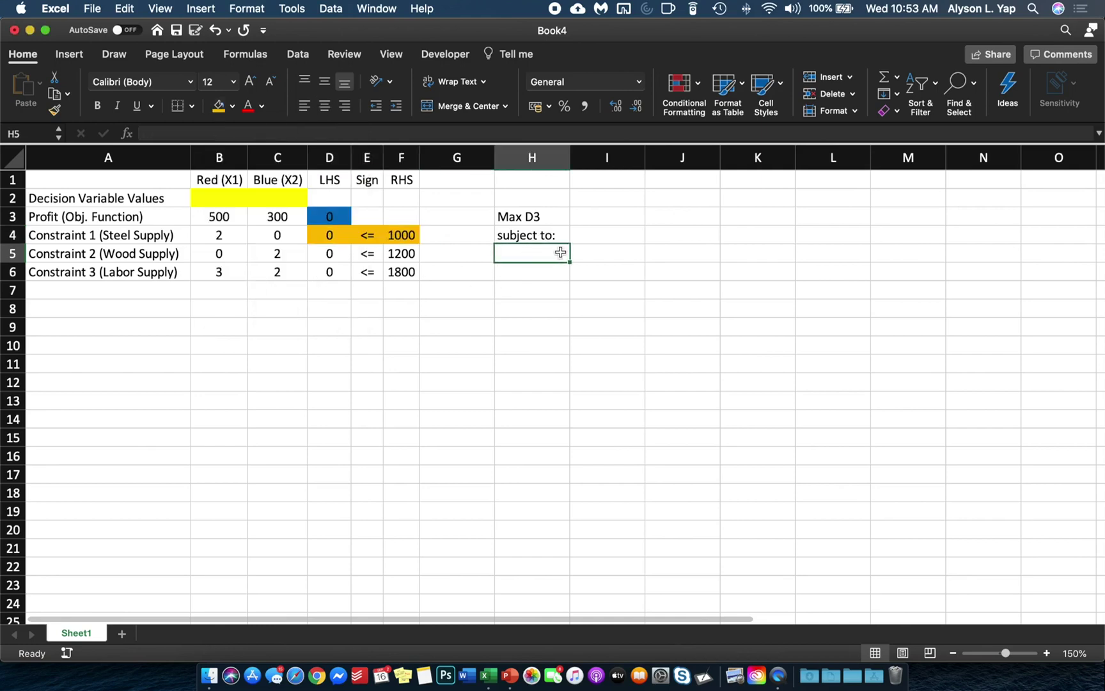
# Enter the Steel Supply constraint note "D4 <= F4" in H5
pyautogui.write('D4')
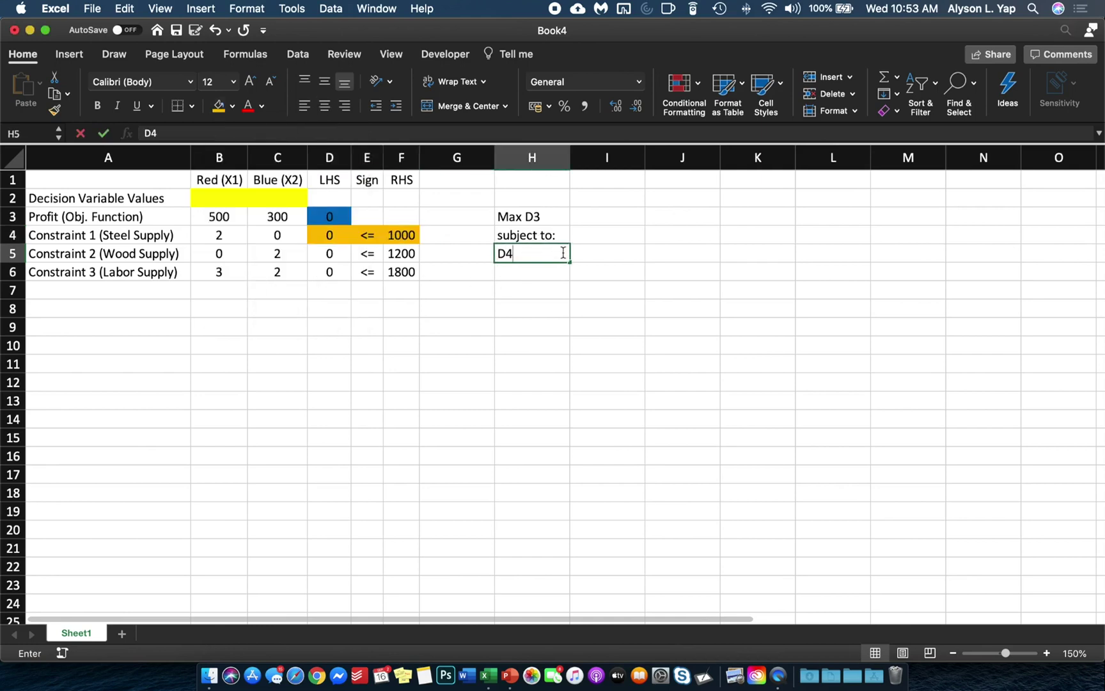
pyautogui.write(' <= F4')
pyautogui.press('Return')
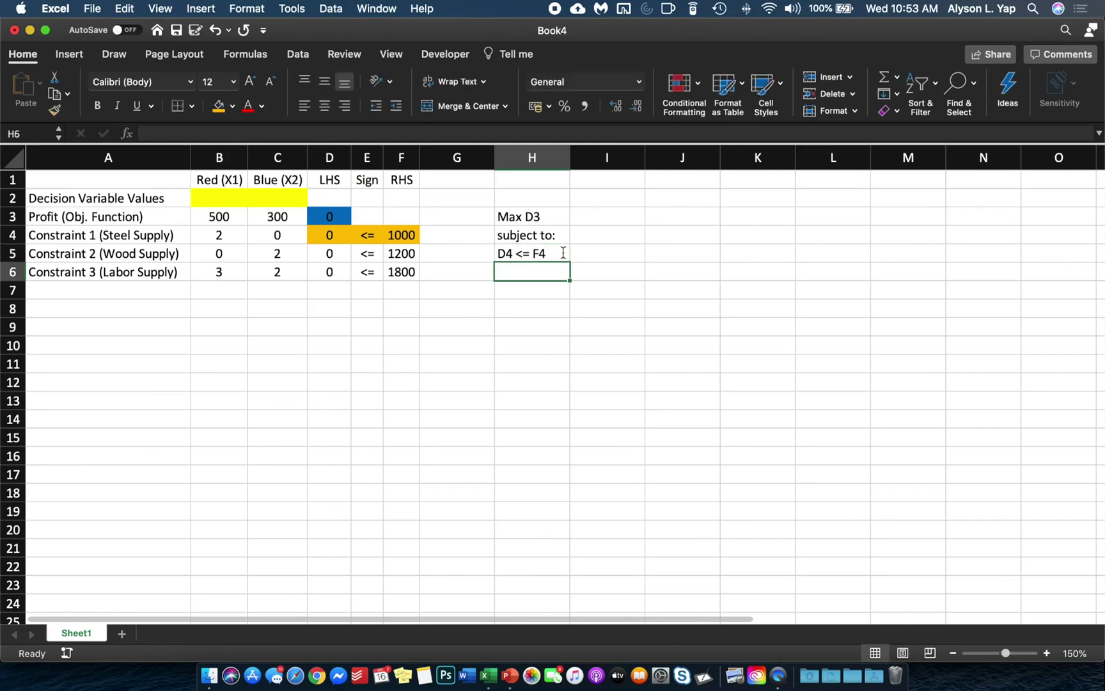
# Fill the Wood Supply cells D5:F5 with the same orange and enter the note "D5 <= F5" in H6
pyautogui.moveTo(338, 255); pyautogui.dragTo(424, 255)
pyautogui.click(424, 256)
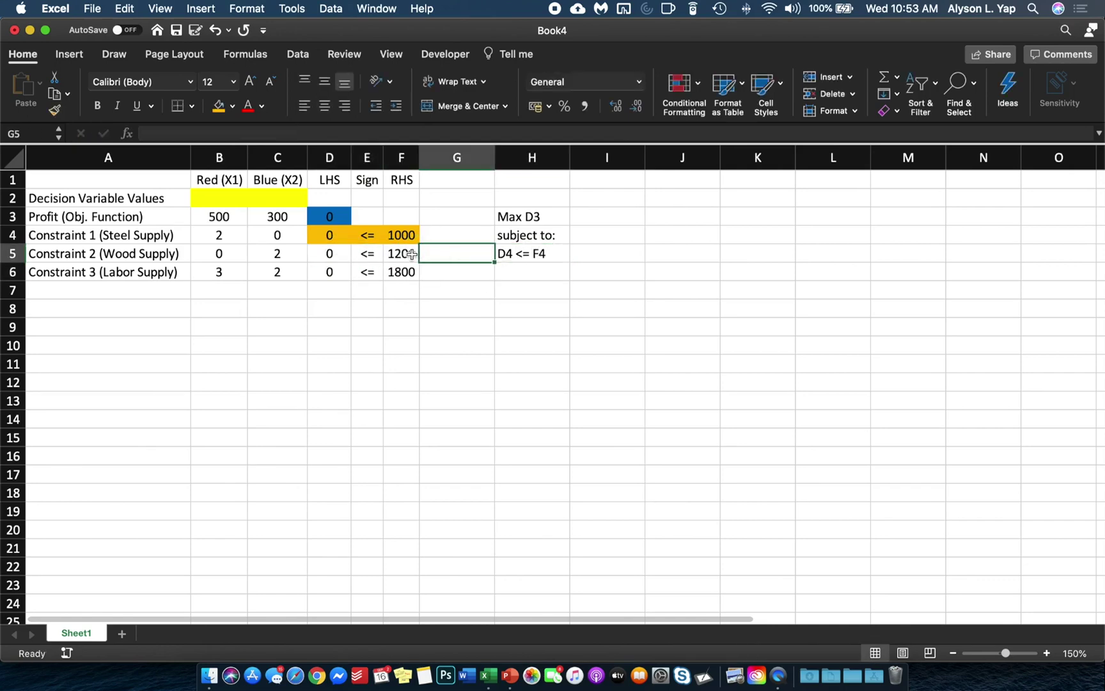
pyautogui.moveTo(332, 254); pyautogui.dragTo(393, 256)
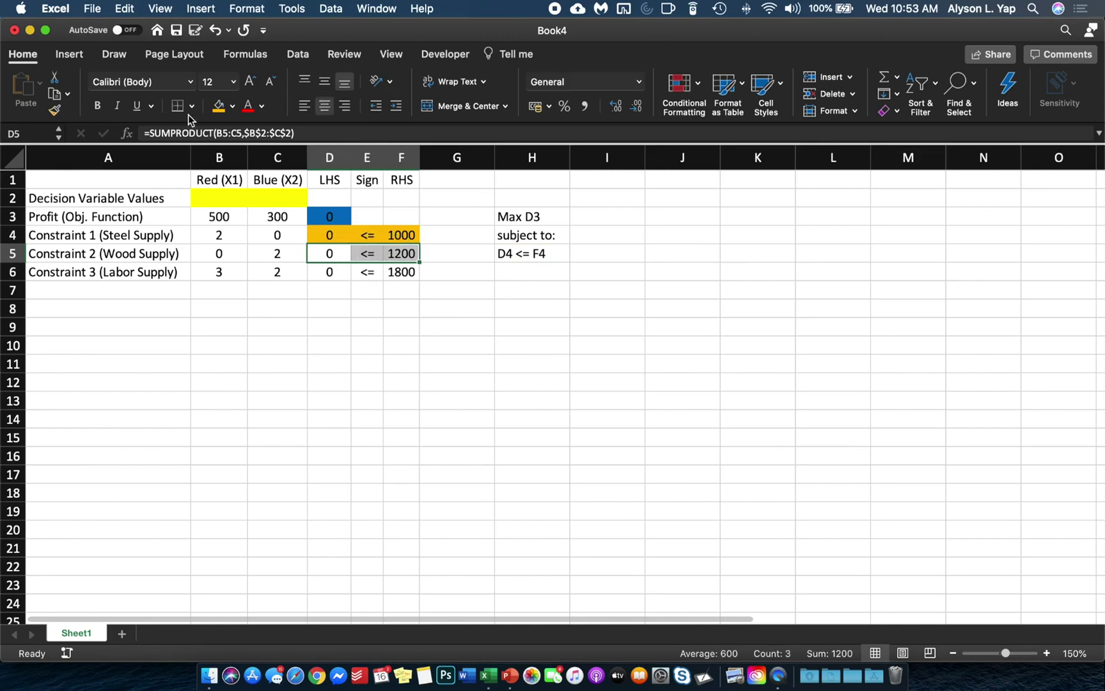
pyautogui.click(219, 106)
pyautogui.click(501, 272)
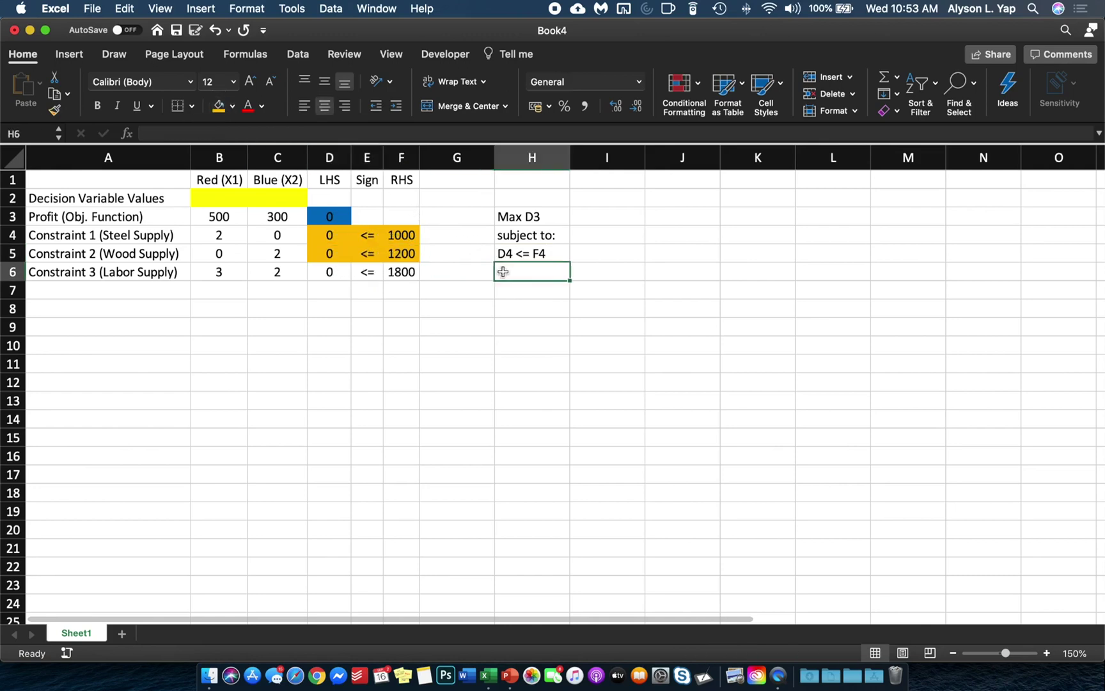
pyautogui.write('D5 <= F5')
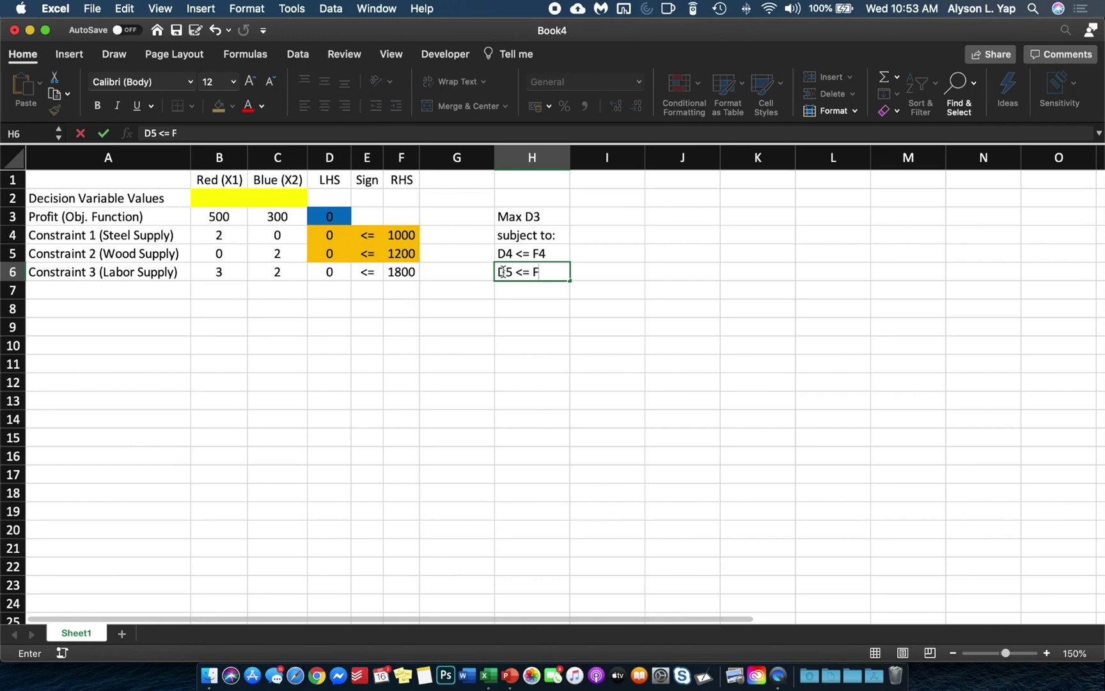
pyautogui.press('Return')
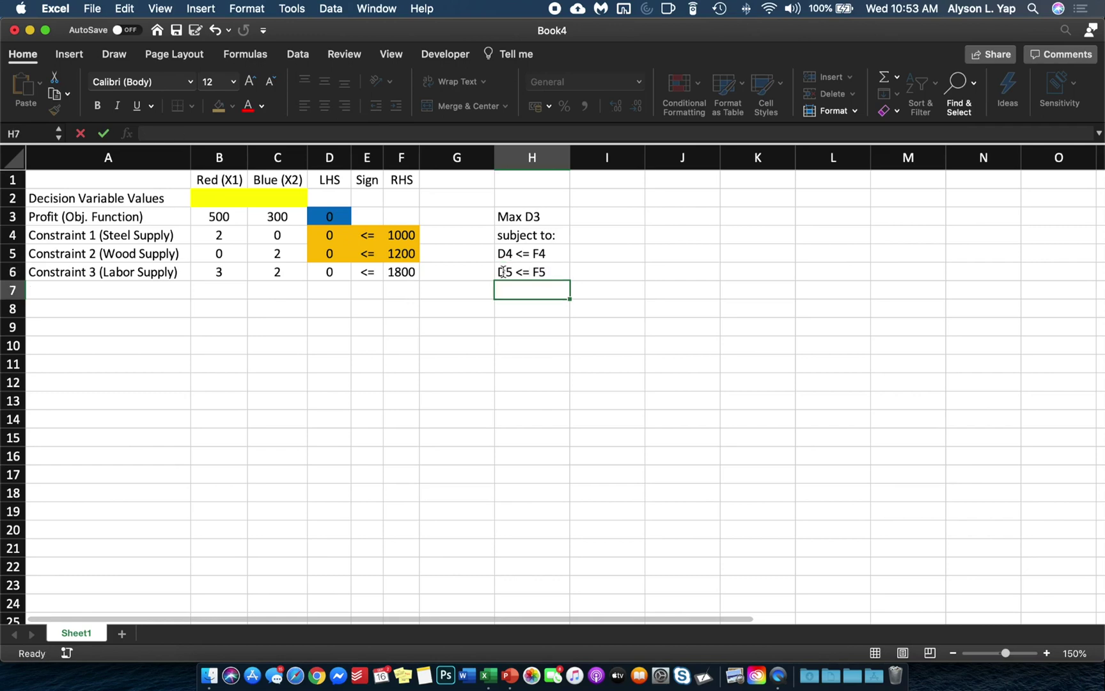
# Fill the Labor Supply cells D6:F6 with the same orange and enter the note "D6 <= F6" in H7
pyautogui.moveTo(345, 269); pyautogui.dragTo(403, 274)
pyautogui.click(221, 106)
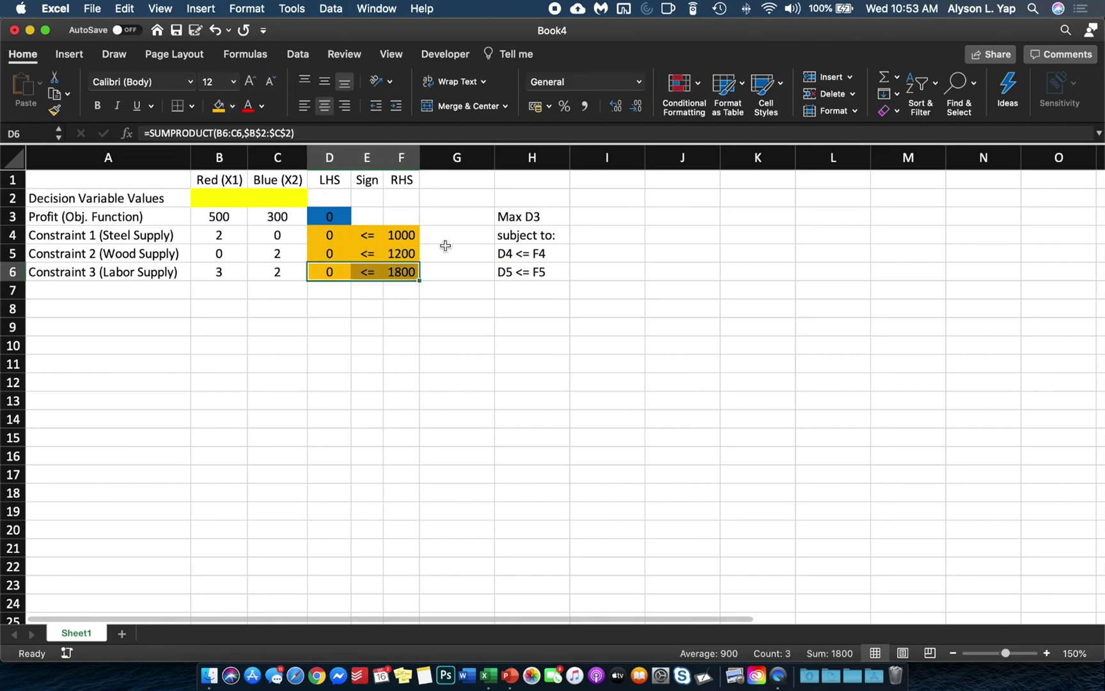
pyautogui.click(520, 286)
pyautogui.write('D6')
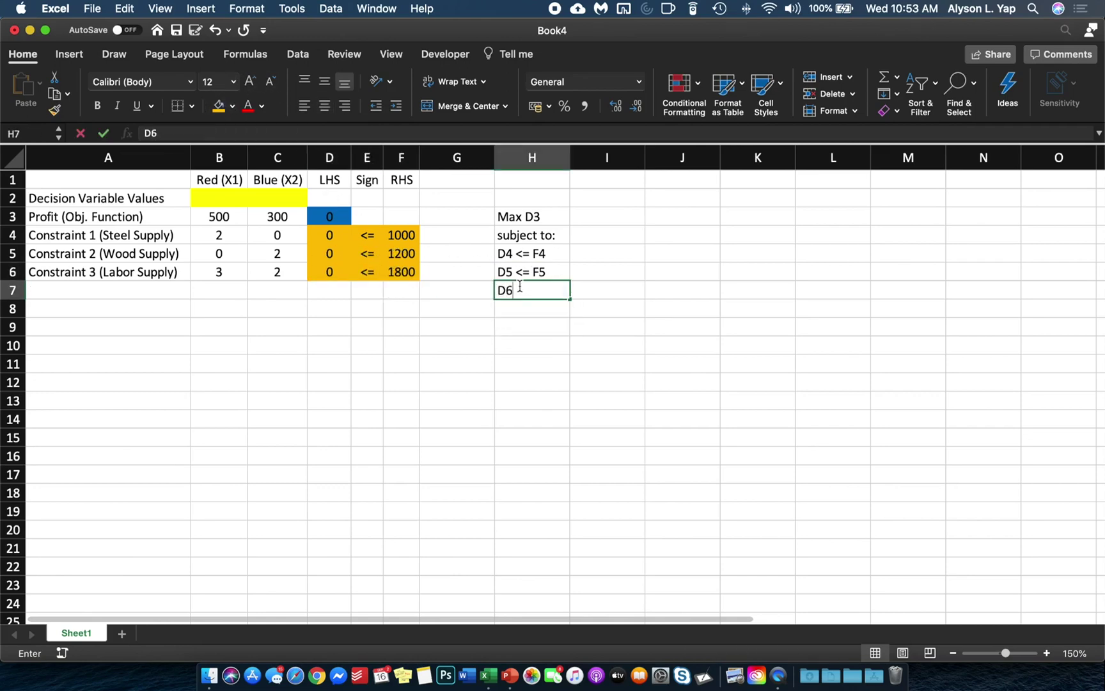
pyautogui.write(' <= F6')
pyautogui.press('Return')
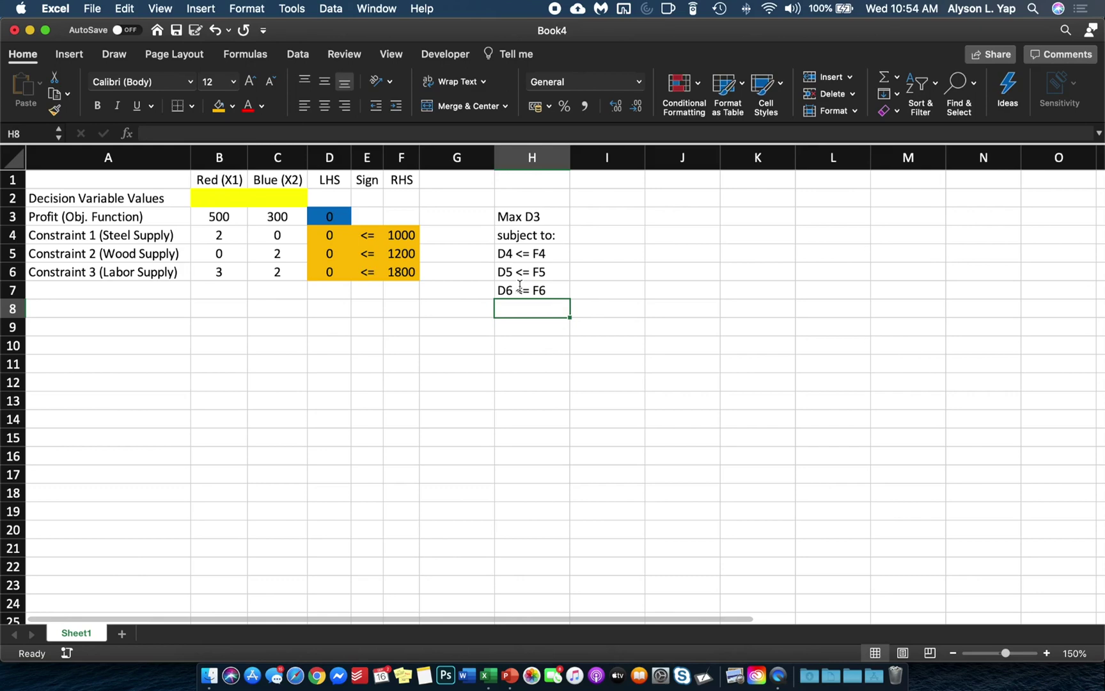
# Enter the non-negativity note "B2, C2 >= 0" in H8
pyautogui.write('B2')
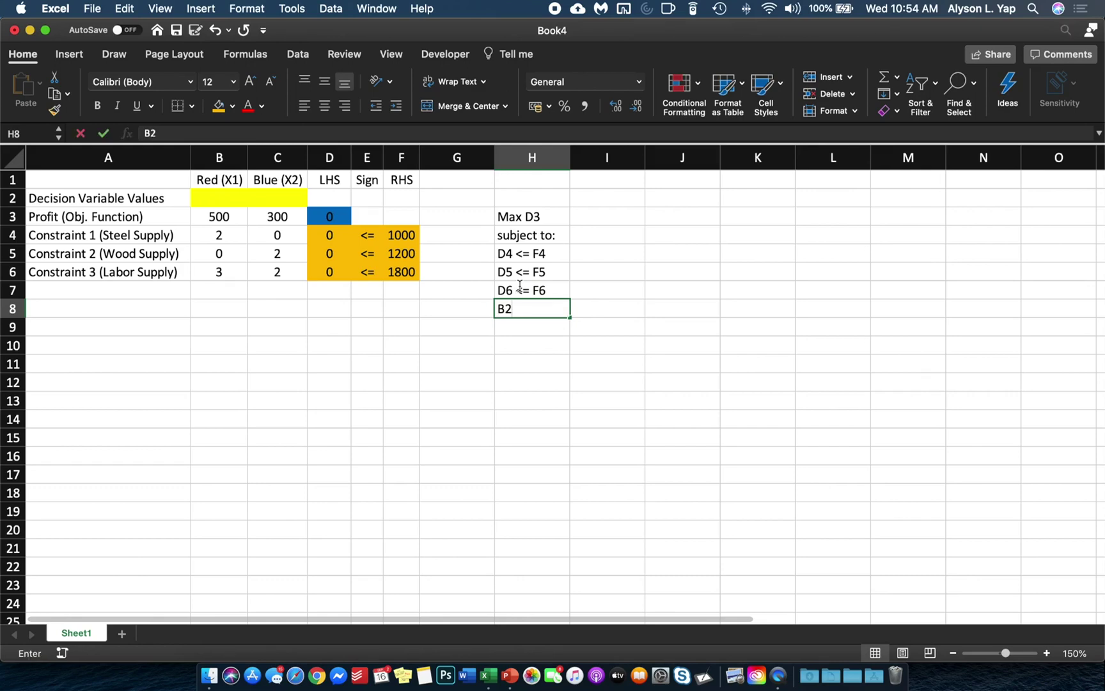
pyautogui.write(', C2')
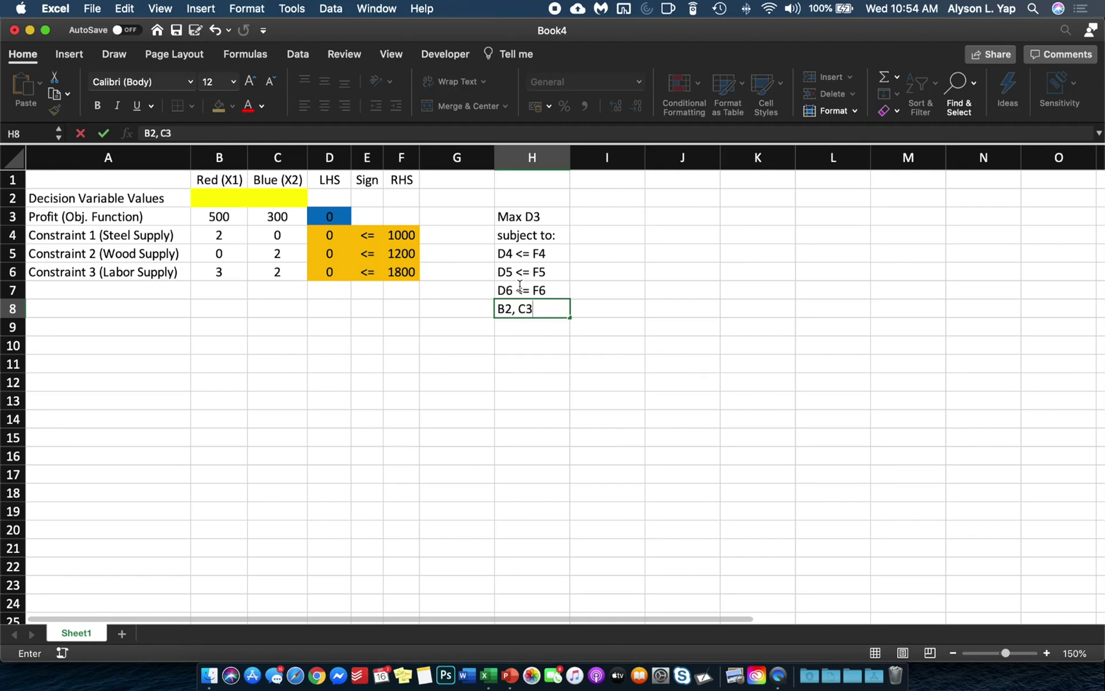
pyautogui.write(' >= 0')
pyautogui.press('Tab')
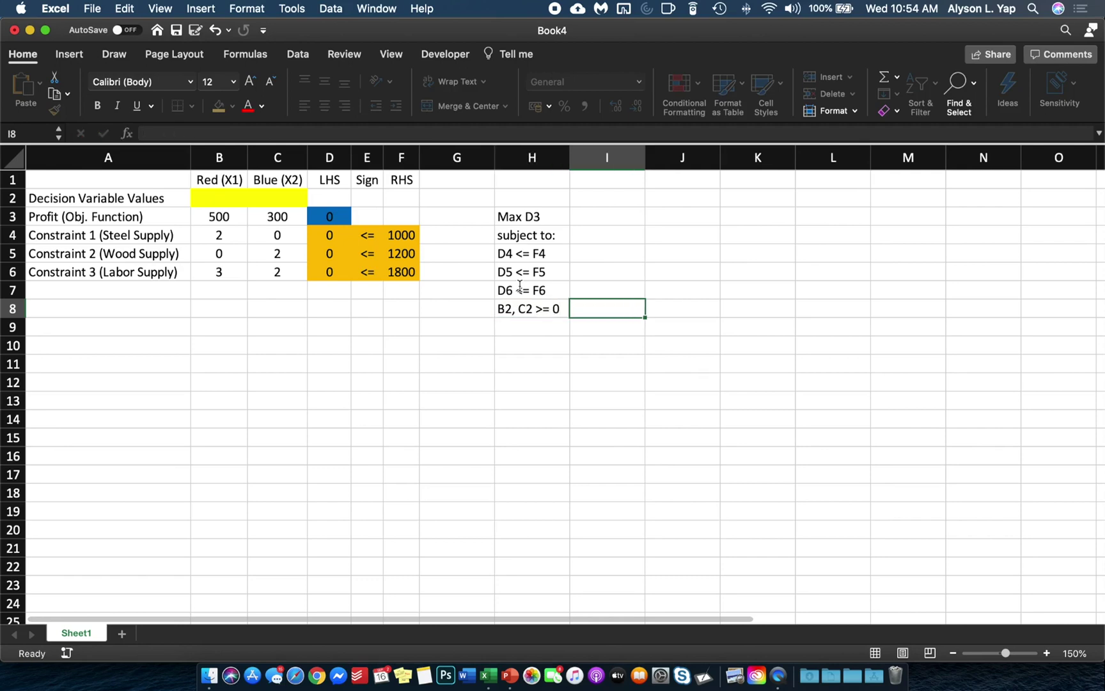
# Select the model notes in H3:H8 to review the whole formulation, and deselect them
pyautogui.press('Left')
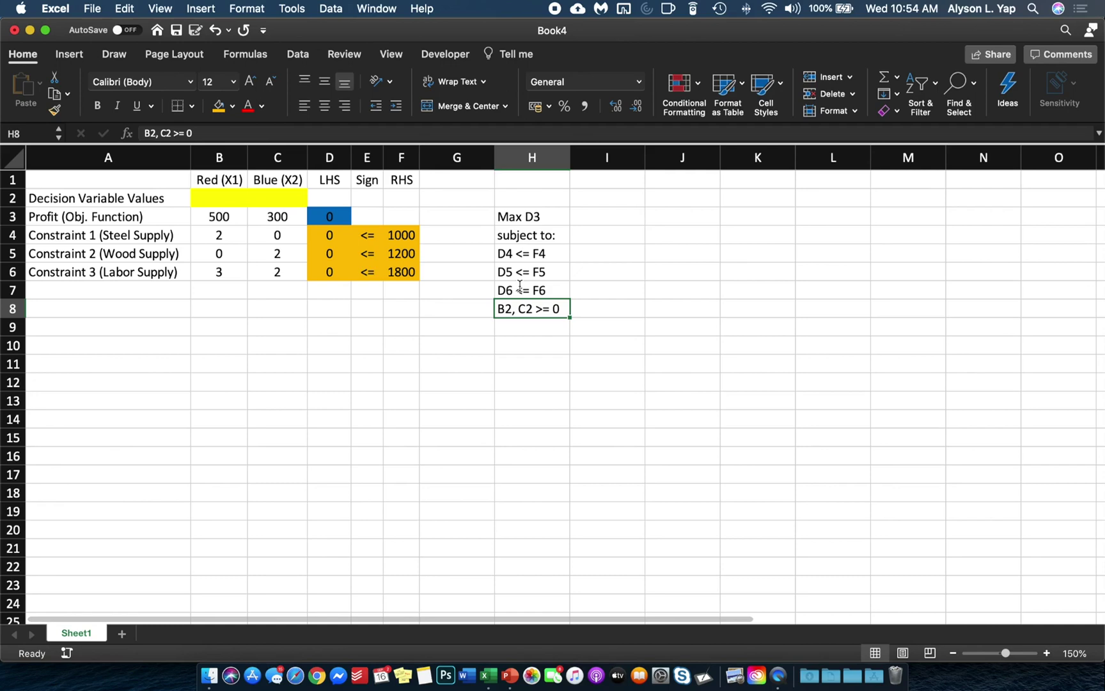
pyautogui.press('Up')
pyautogui.press('Up')
pyautogui.press('Up')
pyautogui.press('Up')
pyautogui.press('Up')
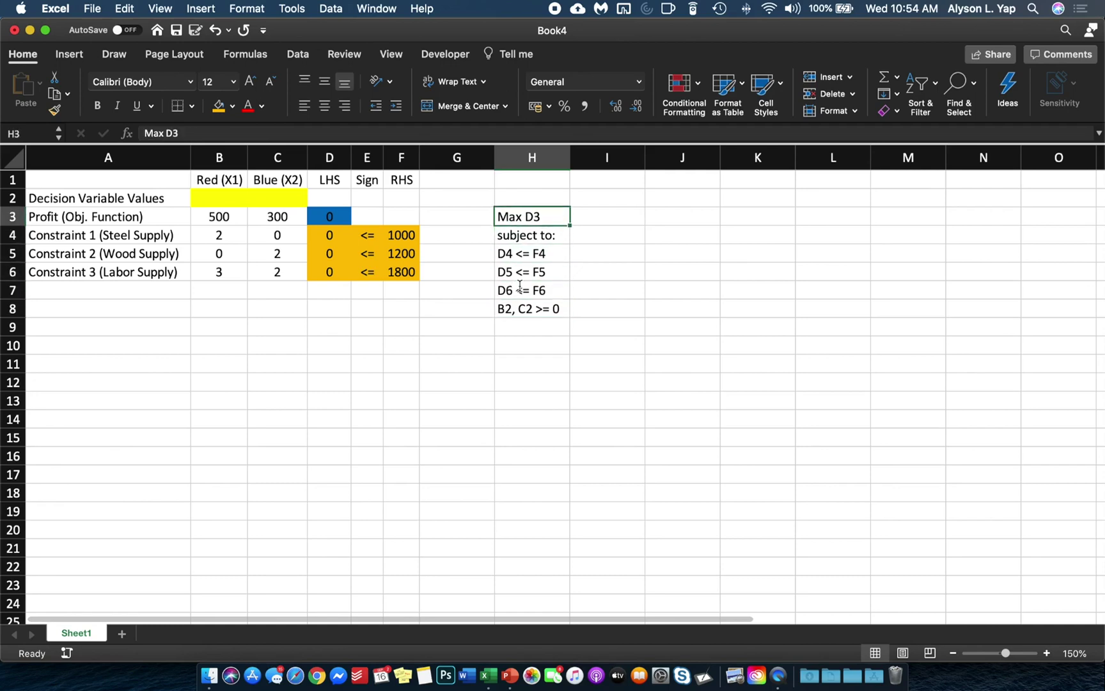
pyautogui.hotkey('shift', 'Down')
pyautogui.hotkey('shift', 'Down')
pyautogui.hotkey('shift', 'Down')
pyautogui.hotkey('shift', 'Down')
pyautogui.hotkey('shift', 'Down')
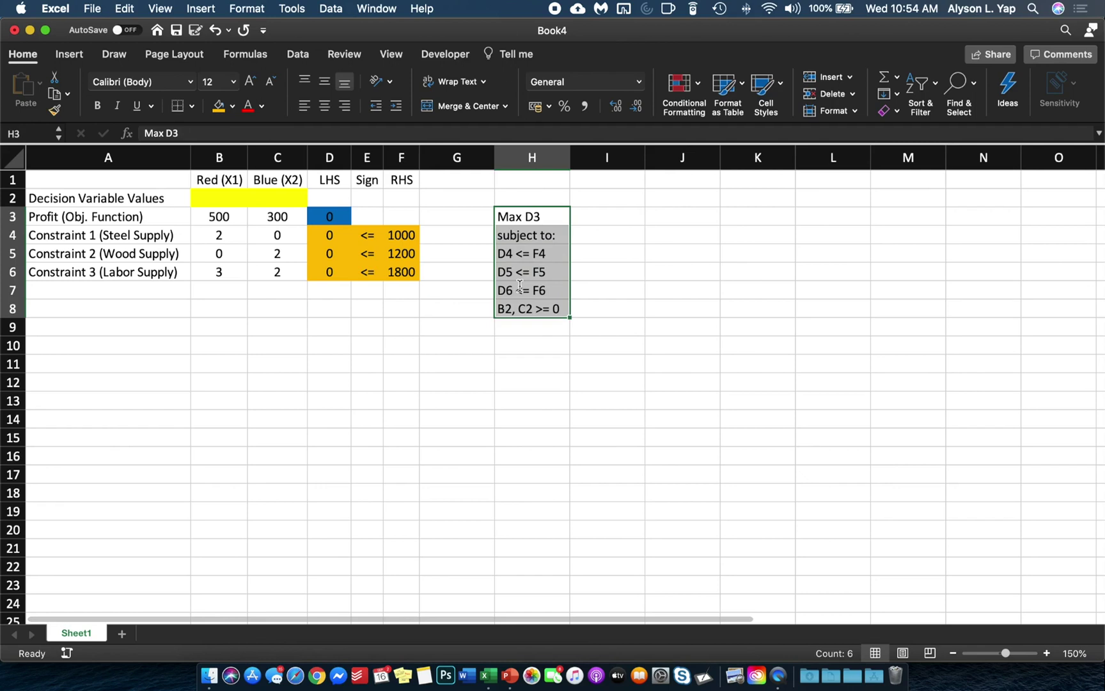
pyautogui.click(438, 219)
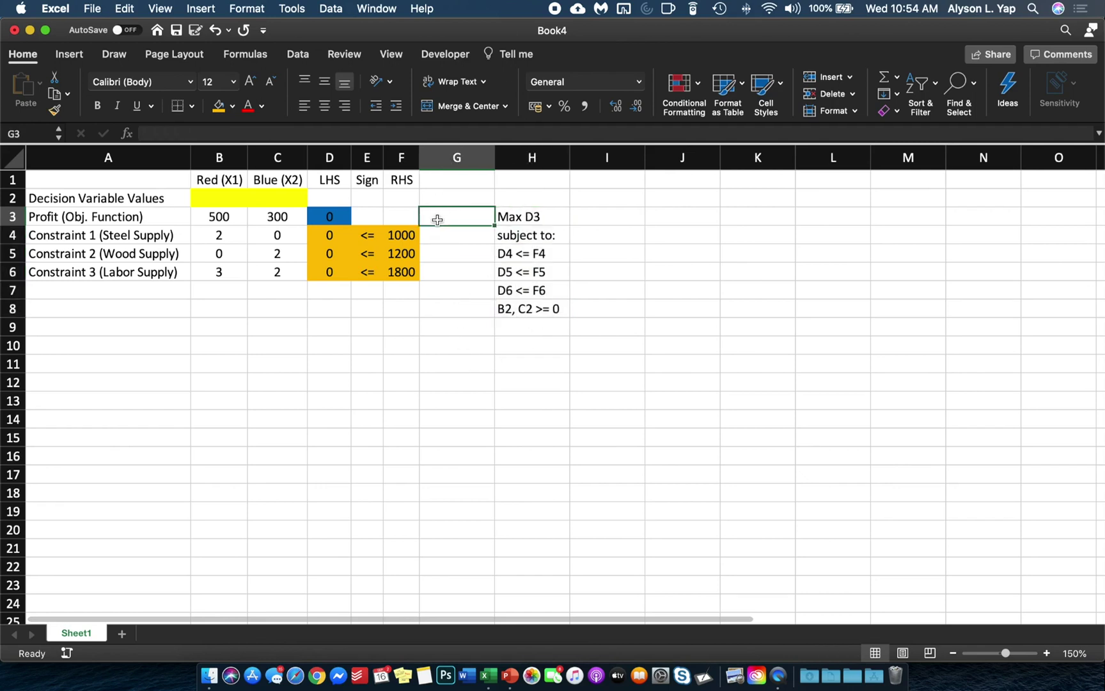
pyautogui.click(438, 230)
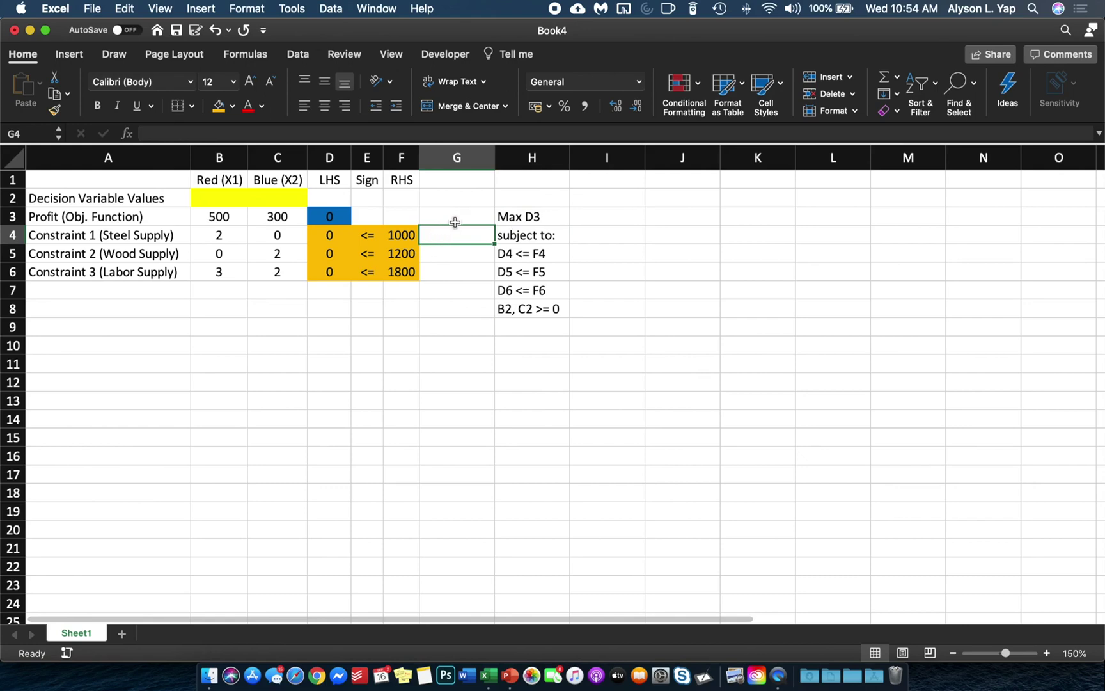
# Select the objective function cell D3 and open Solver
pyautogui.click(338, 217)
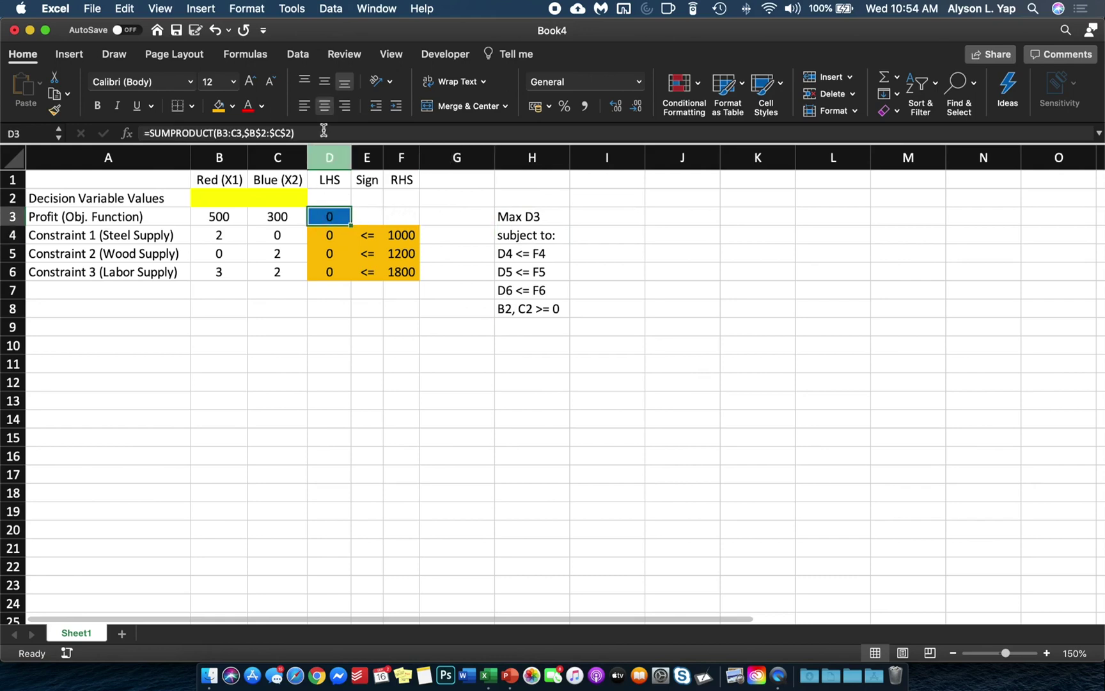
pyautogui.click(332, 8)
pyautogui.moveTo(300, 6)
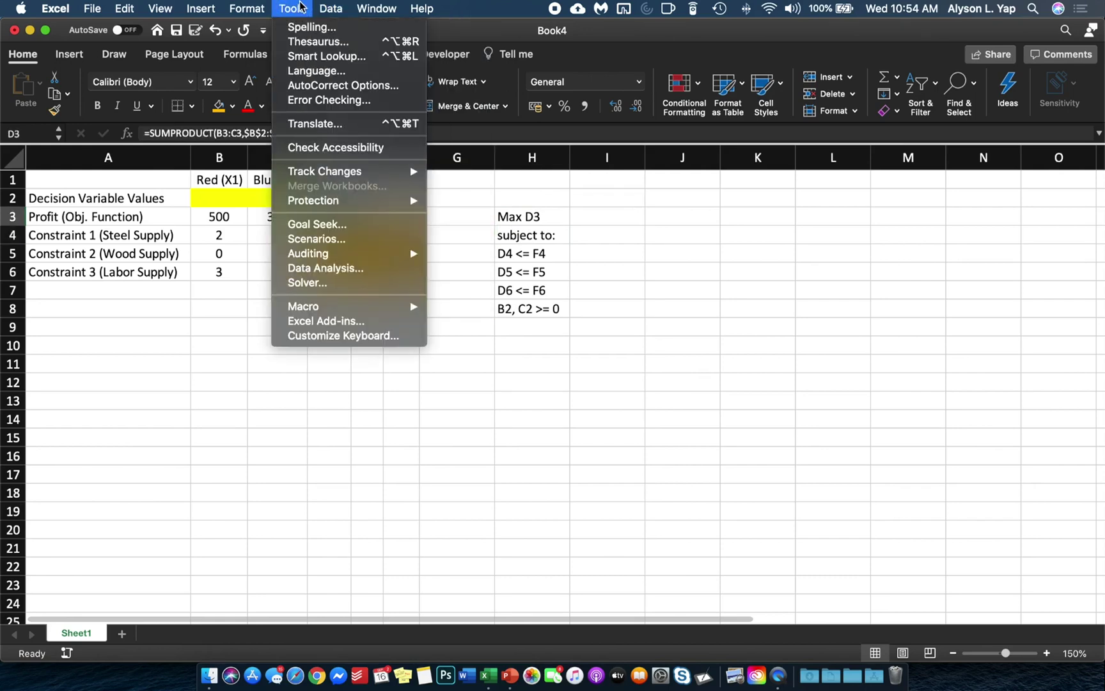
pyautogui.click(300, 8)
pyautogui.click(300, 8)
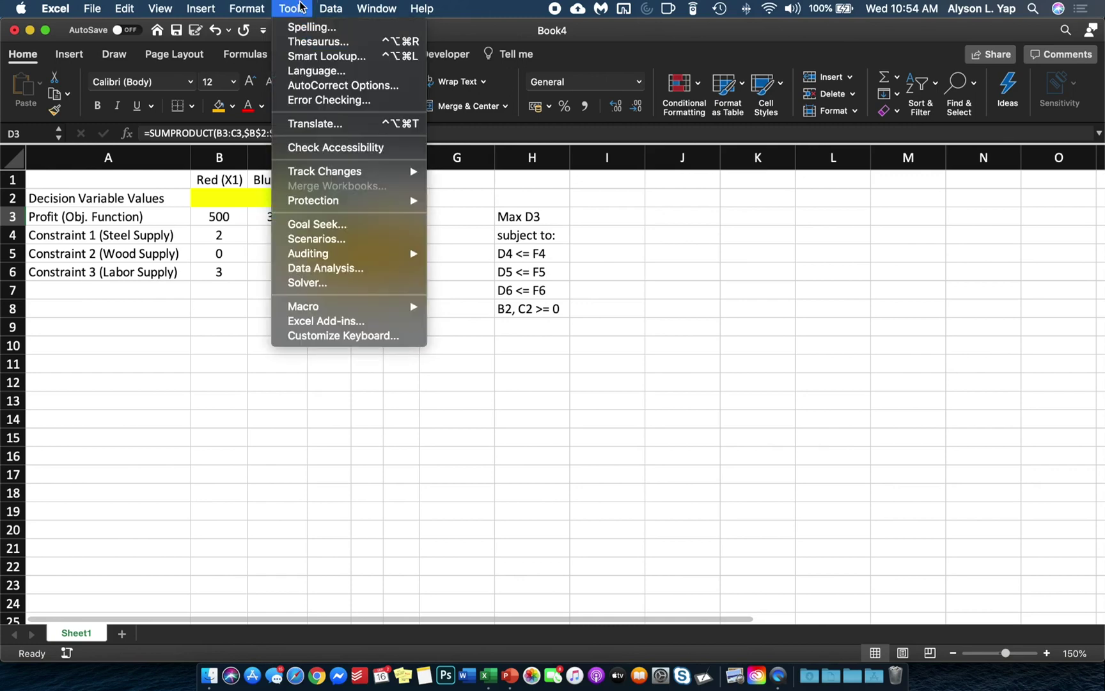
pyautogui.click(328, 283)
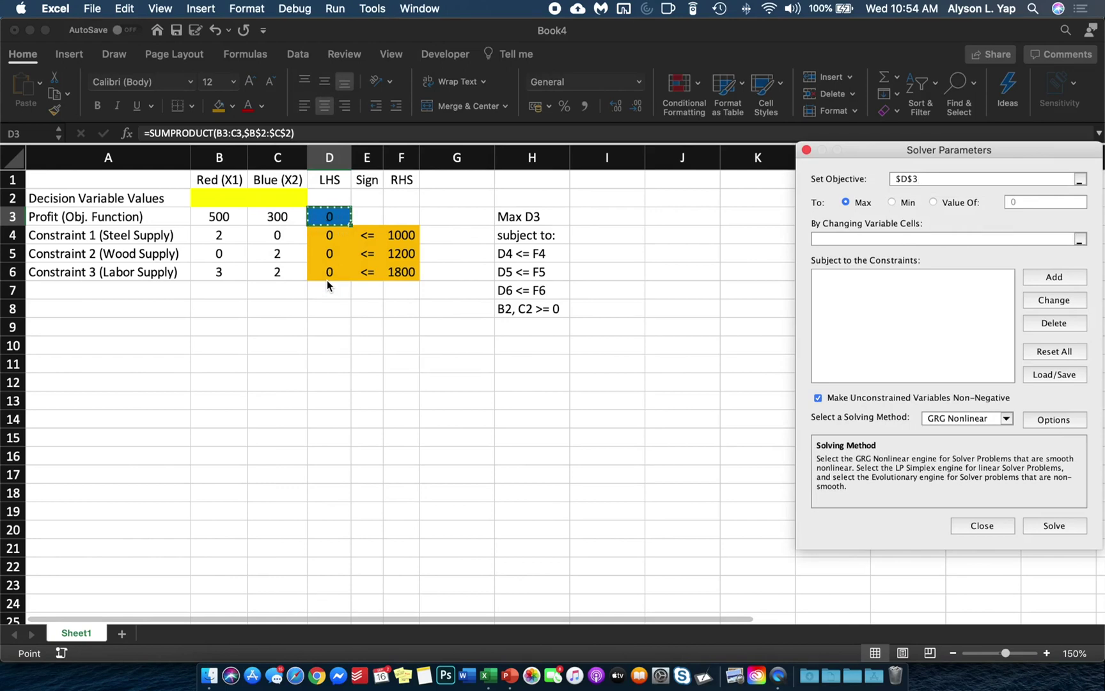
# Set the Solver objective to the profit cell D3 with Max as its goal, keeping the dialog clear of the data while picking
pyautogui.moveTo(924, 151); pyautogui.dragTo(457, 118)
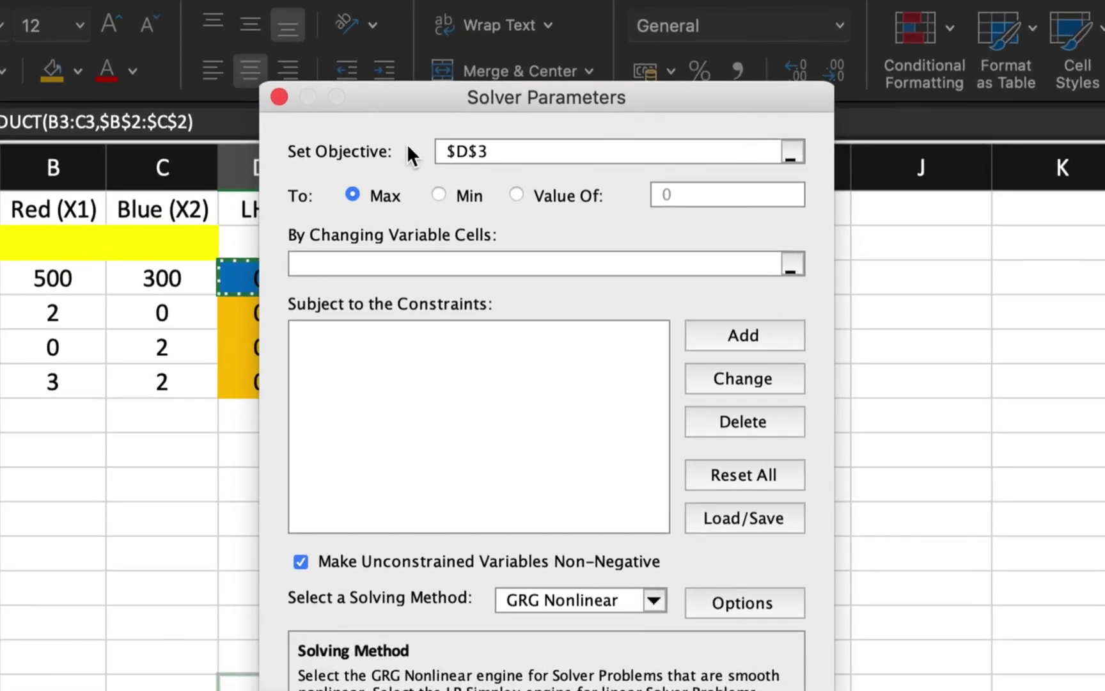
pyautogui.moveTo(482, 151); pyautogui.dragTo(441, 143)
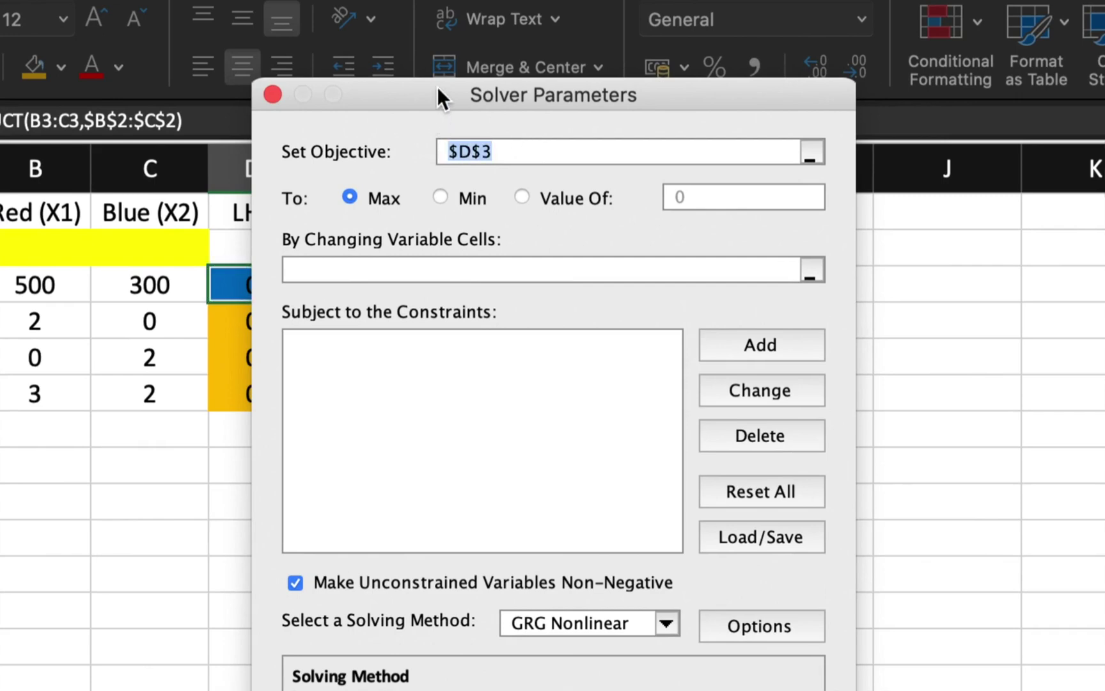
pyautogui.moveTo(443, 90); pyautogui.dragTo(647, 141)
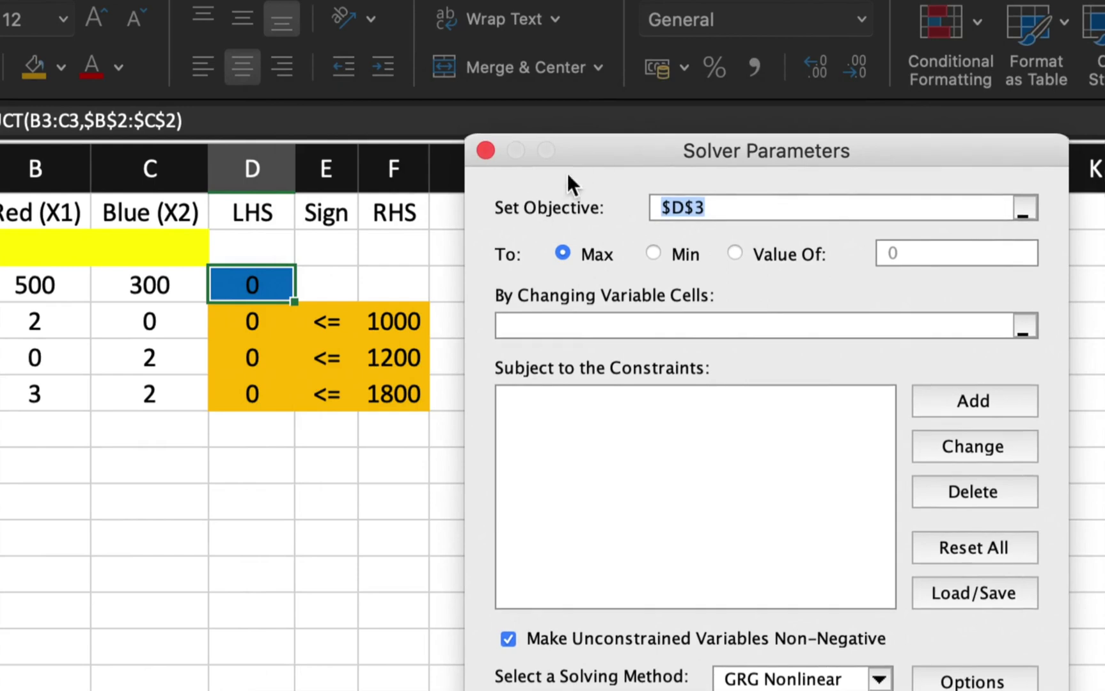
pyautogui.click(245, 284)
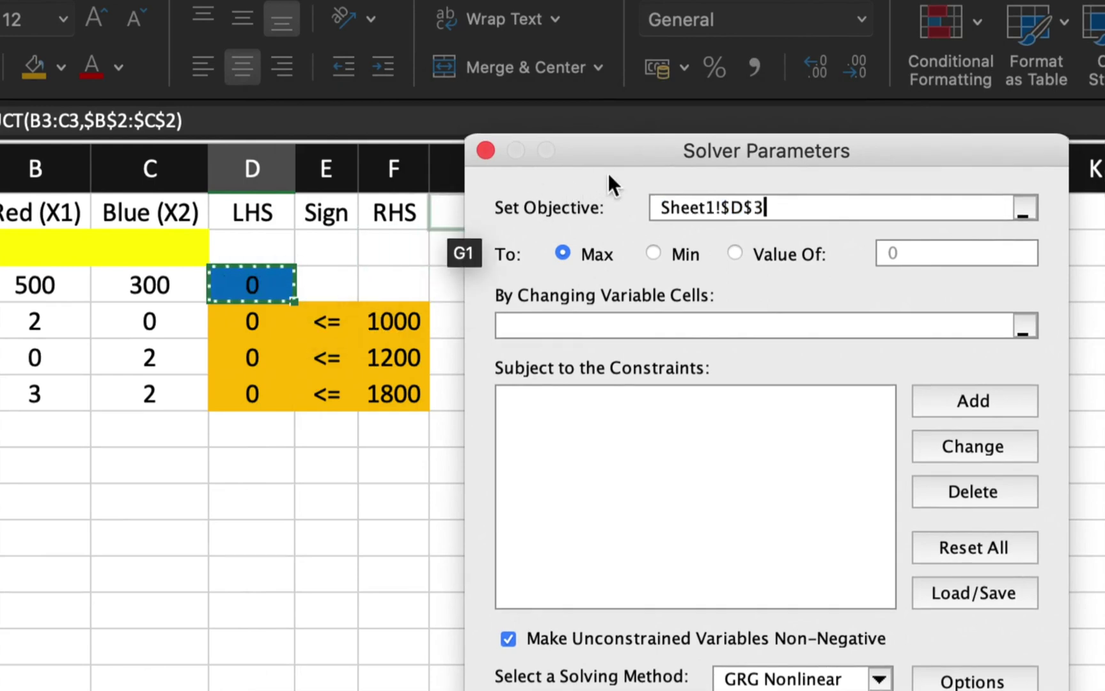
pyautogui.moveTo(623, 154); pyautogui.dragTo(707, 402)
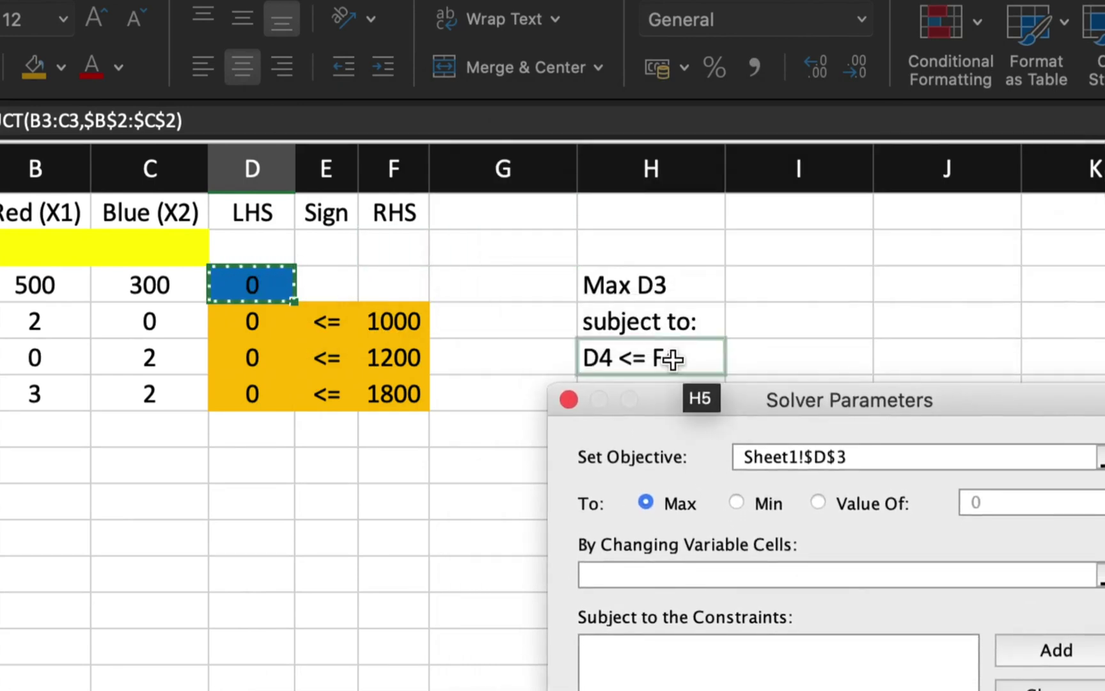
pyautogui.click(640, 286)
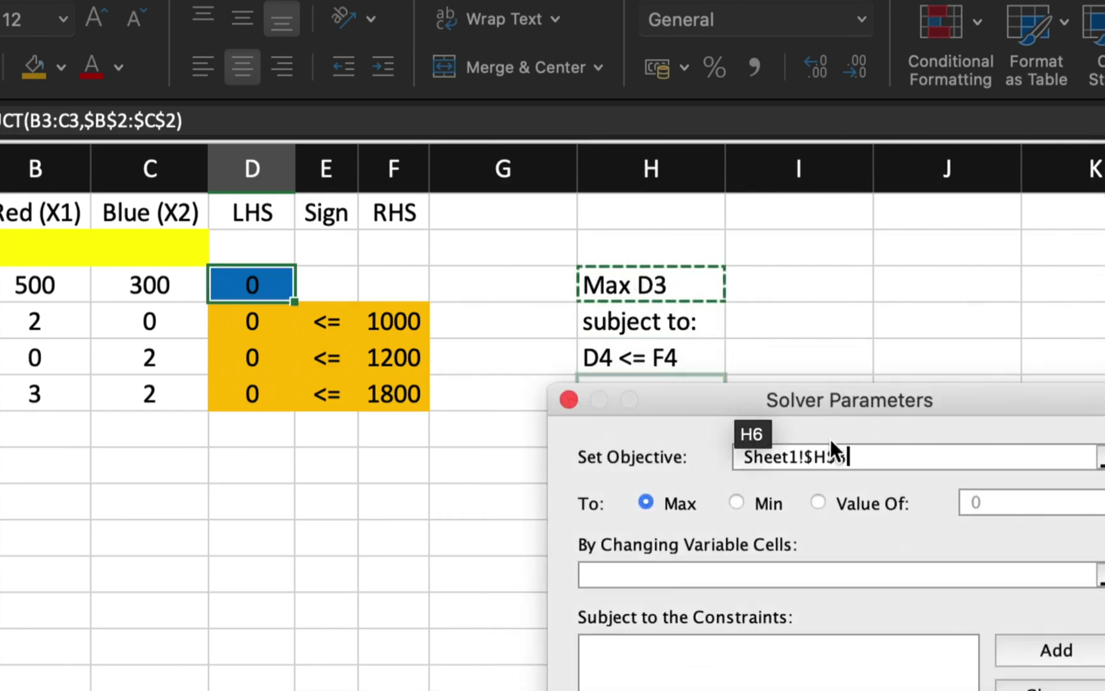
pyautogui.click(263, 282)
pyautogui.moveTo(794, 407); pyautogui.dragTo(506, 104)
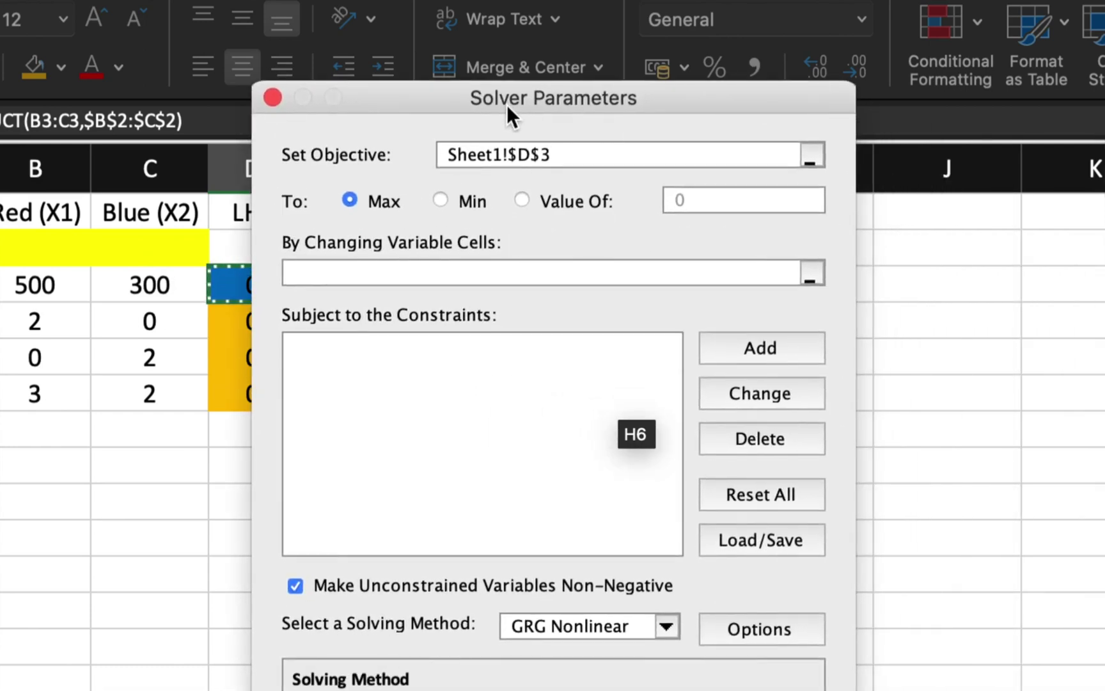
pyautogui.click(348, 195)
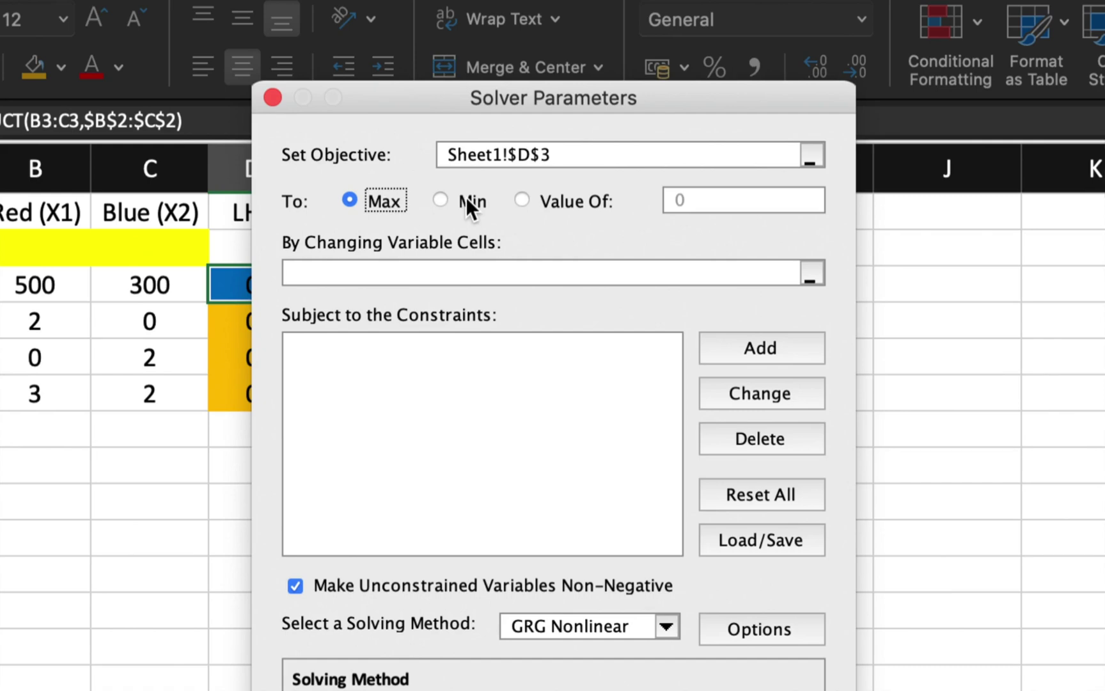
# Set Solver's changing variable cells to the yellow decision variable cells B2:C2
pyautogui.moveTo(461, 102); pyautogui.dragTo(577, 29)
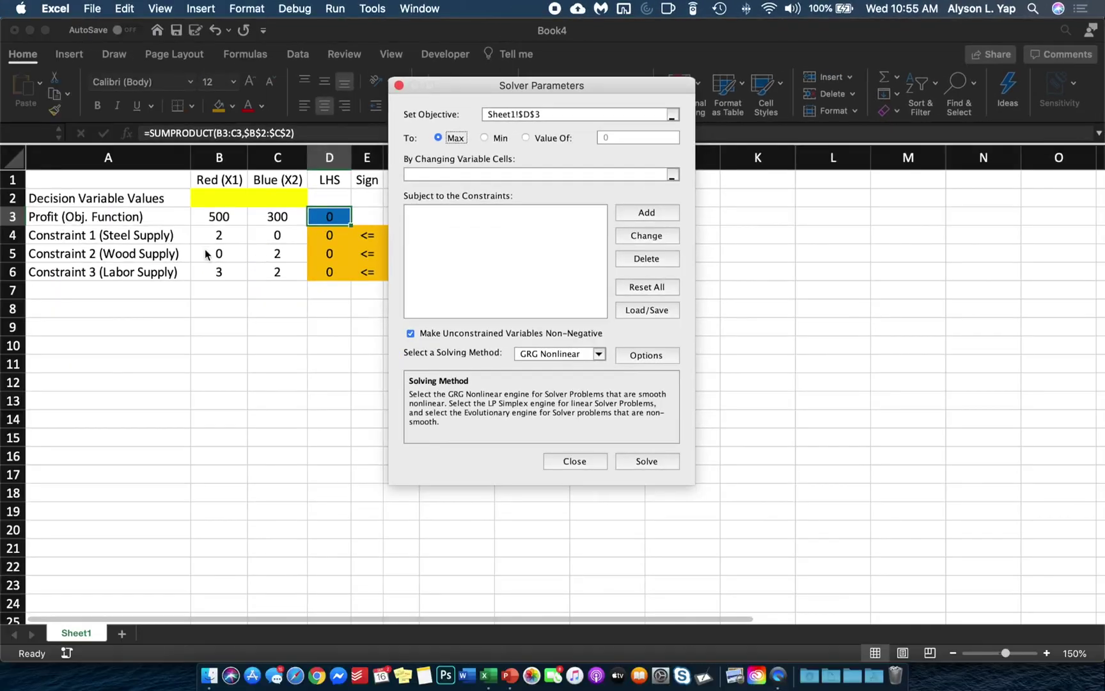
pyautogui.click(476, 174)
pyautogui.click(216, 198)
pyautogui.moveTo(216, 198); pyautogui.dragTo(267, 198)
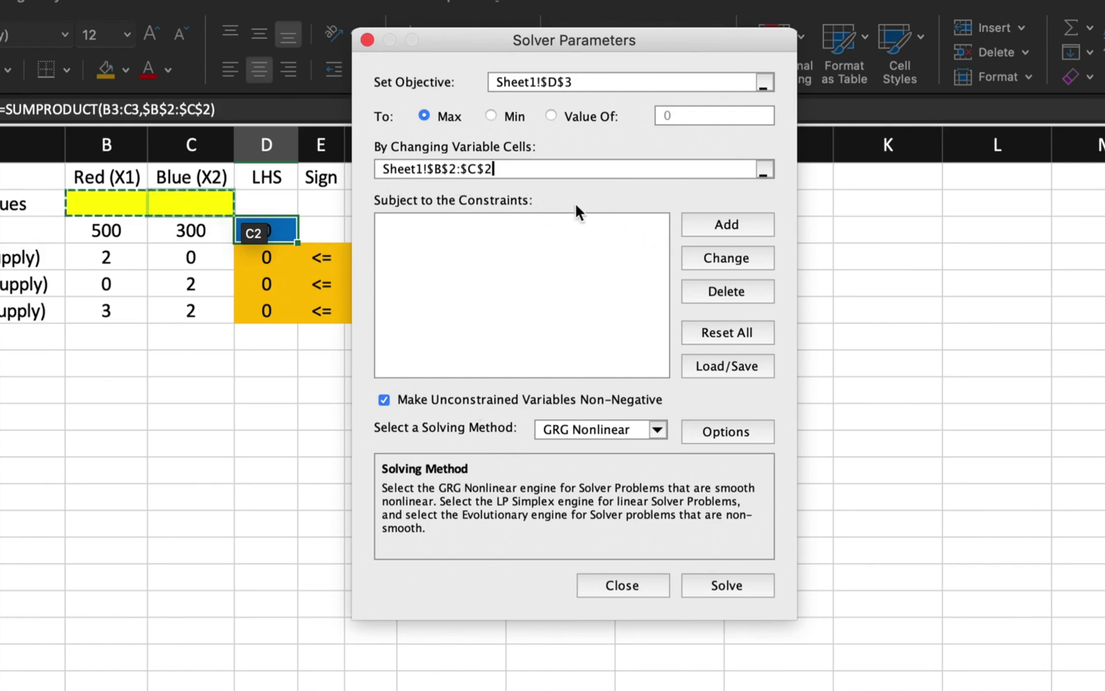
# Start adding a Solver constraint, place its dialog near the table, and open the list of relation operators
pyautogui.click(725, 224)
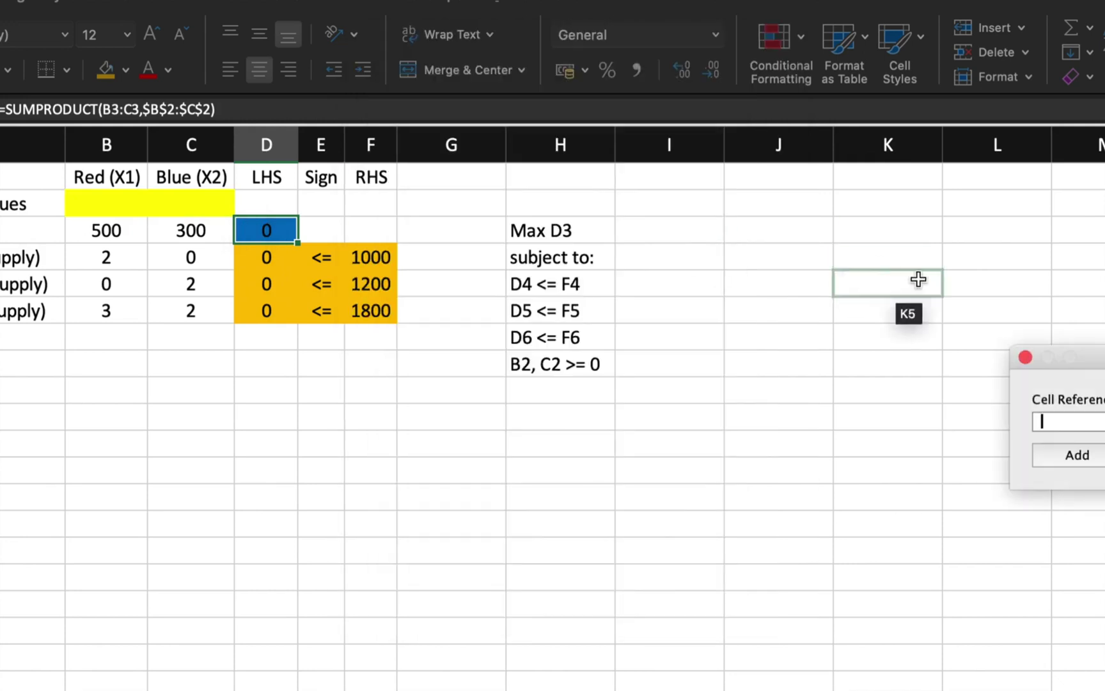
pyautogui.moveTo(1079, 365); pyautogui.dragTo(223, 336)
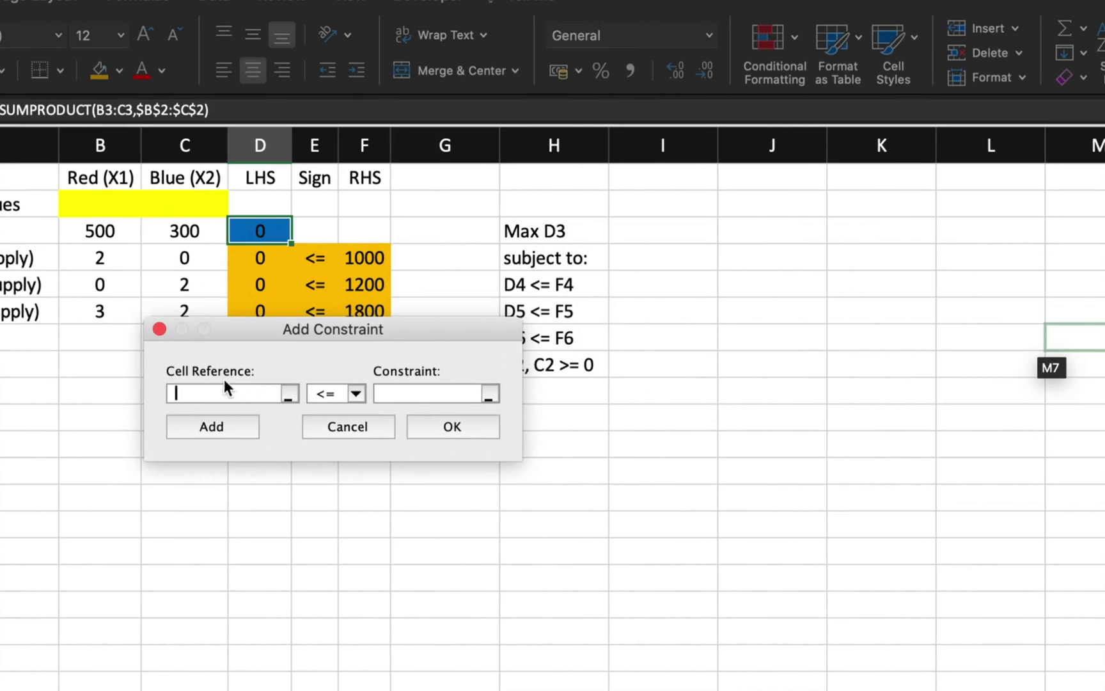
pyautogui.click(356, 394)
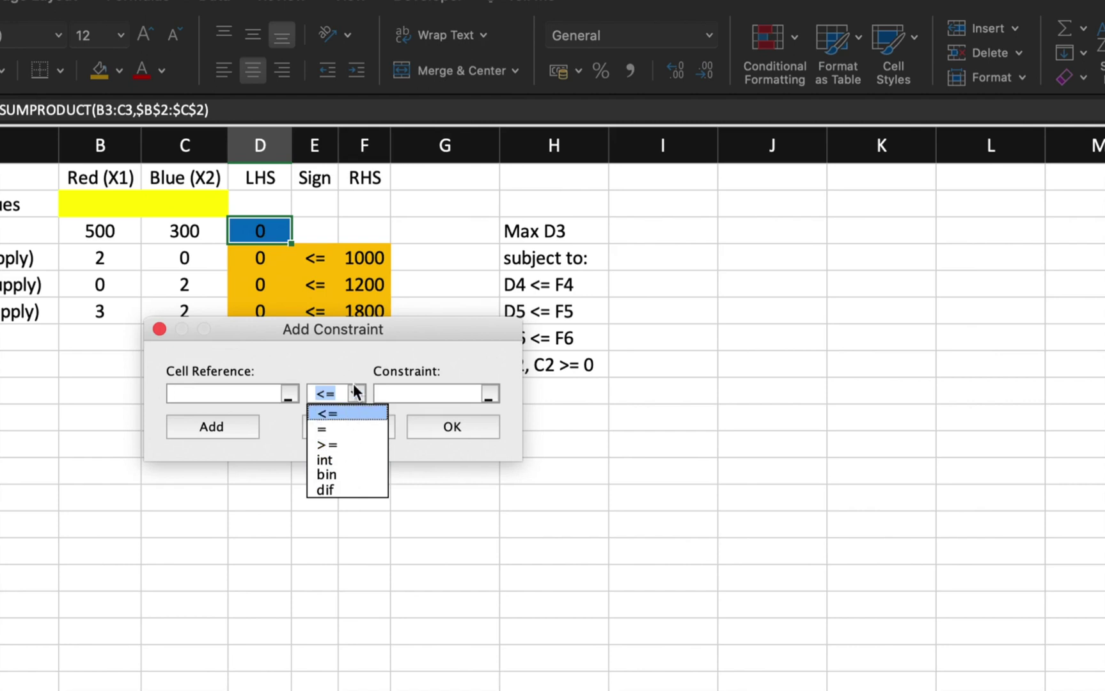